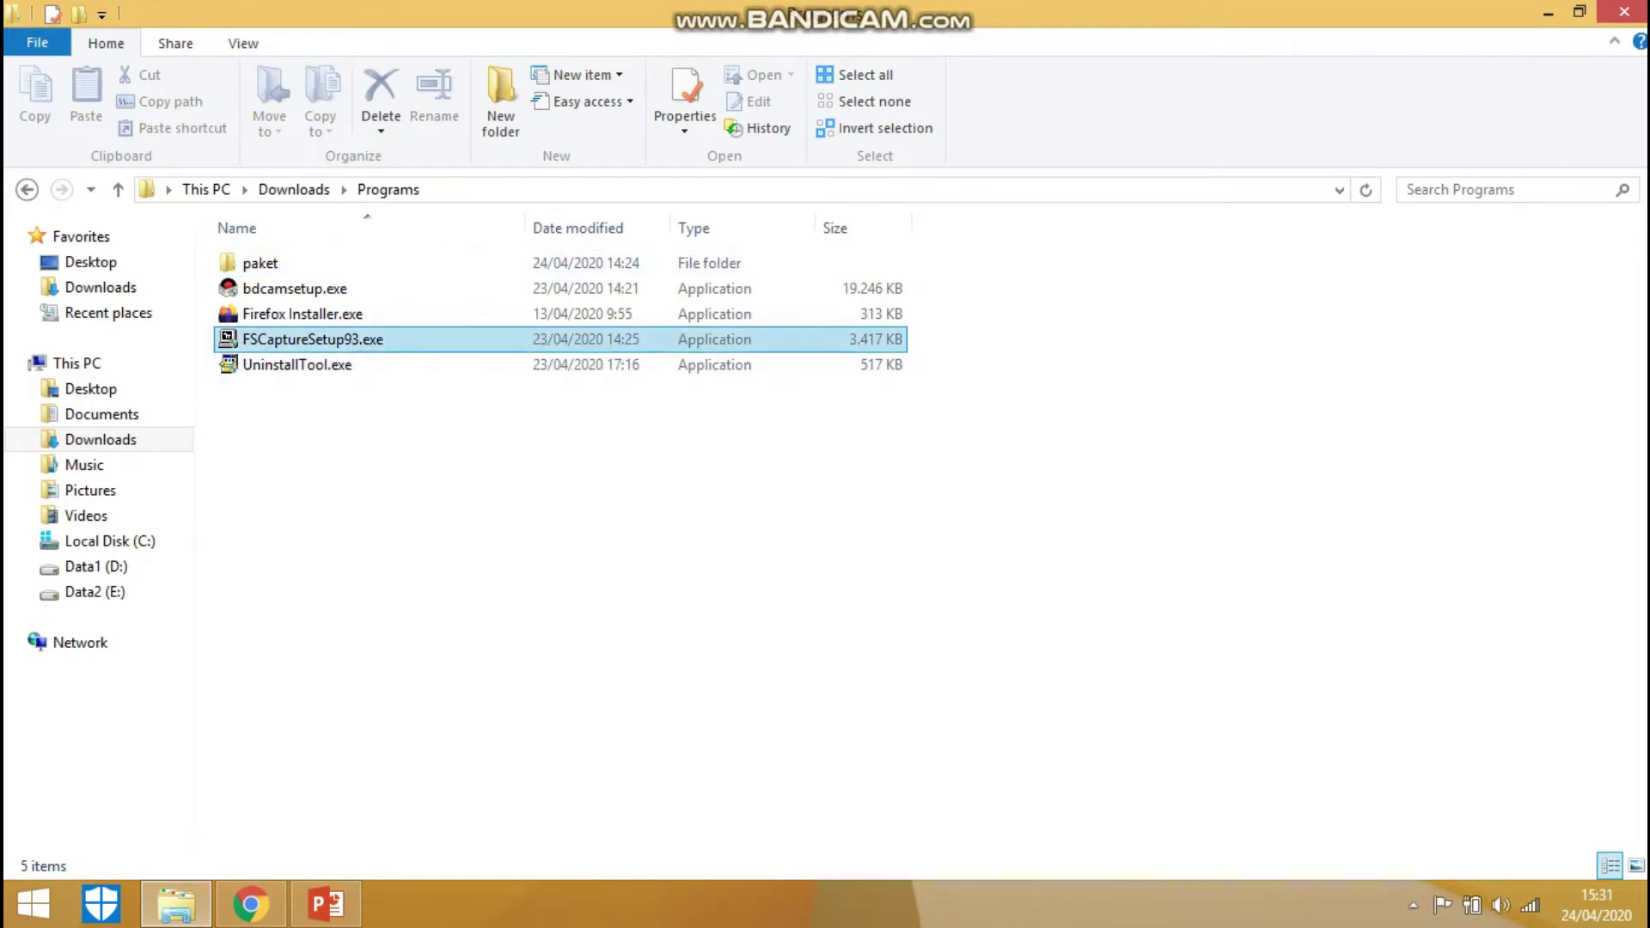
Install FastStone Capture 9.3 from FSCaptureSetup93.exe, accept the license agreement, and run the program in trial mode
click(331, 340)
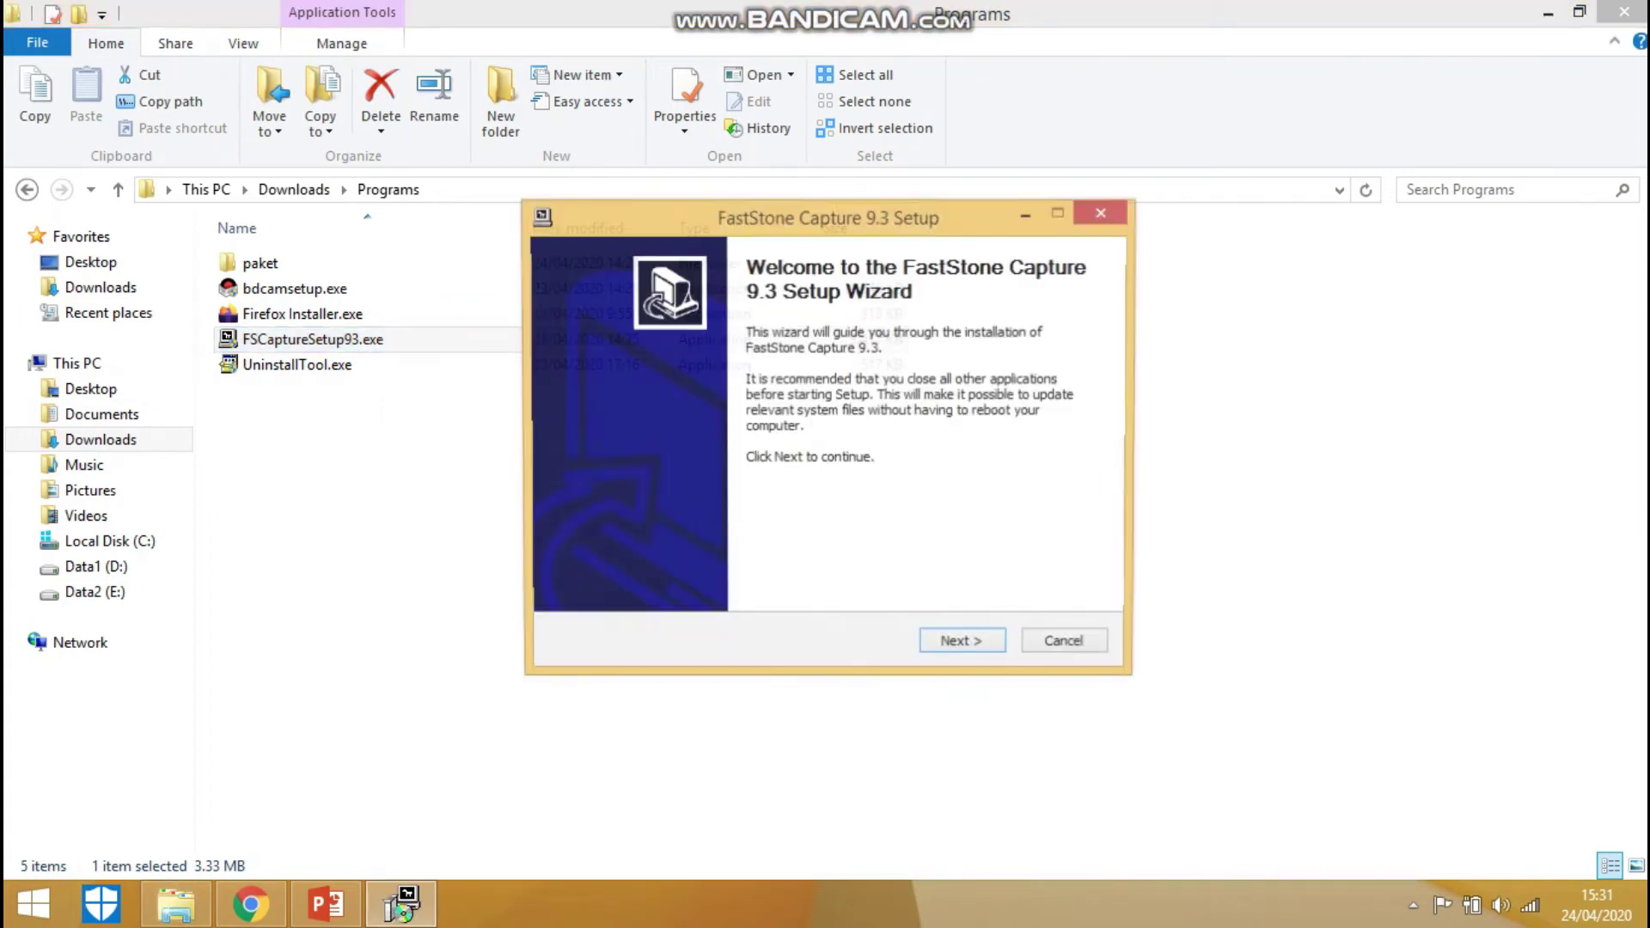
key(Return)
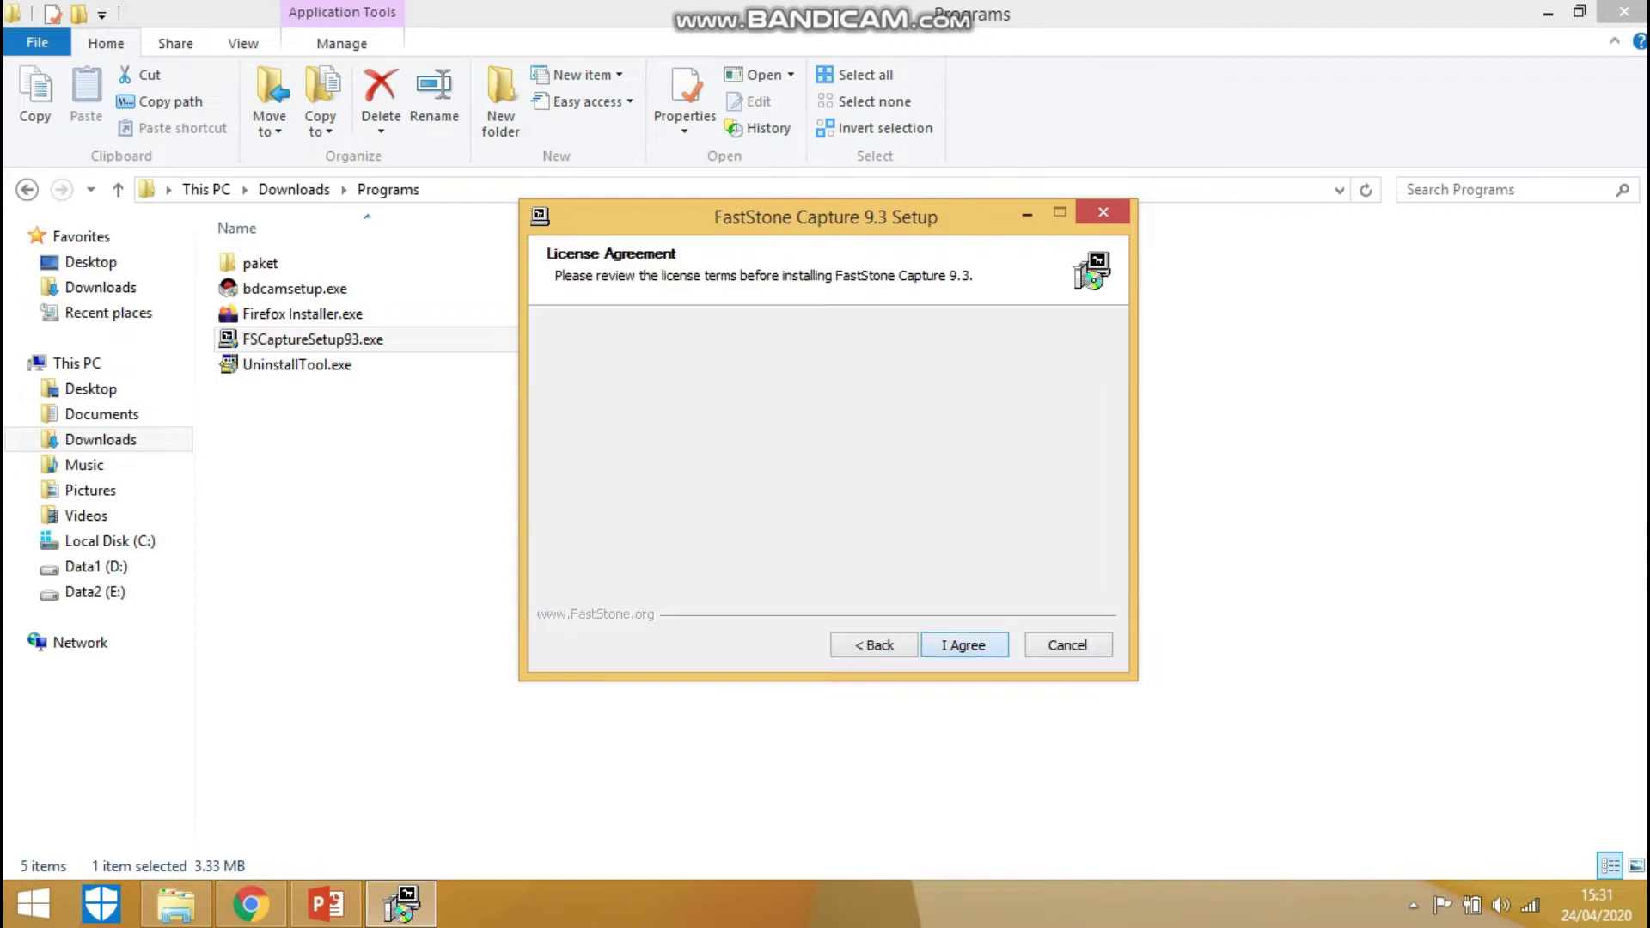
key(Return)
key(Return)
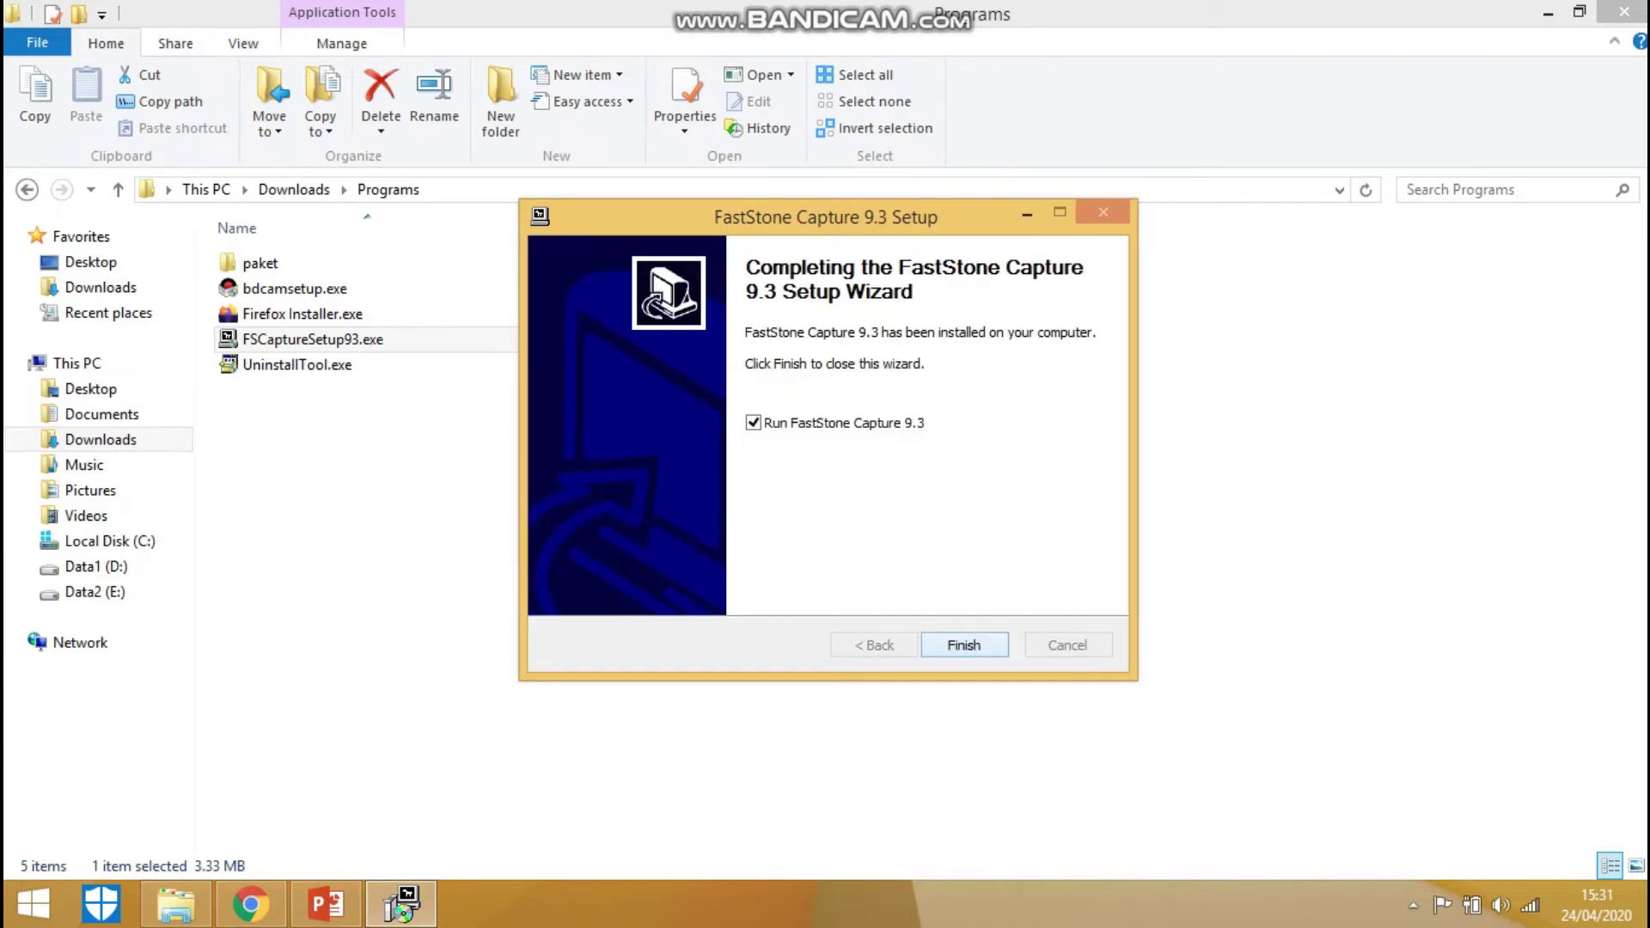
key(Return)
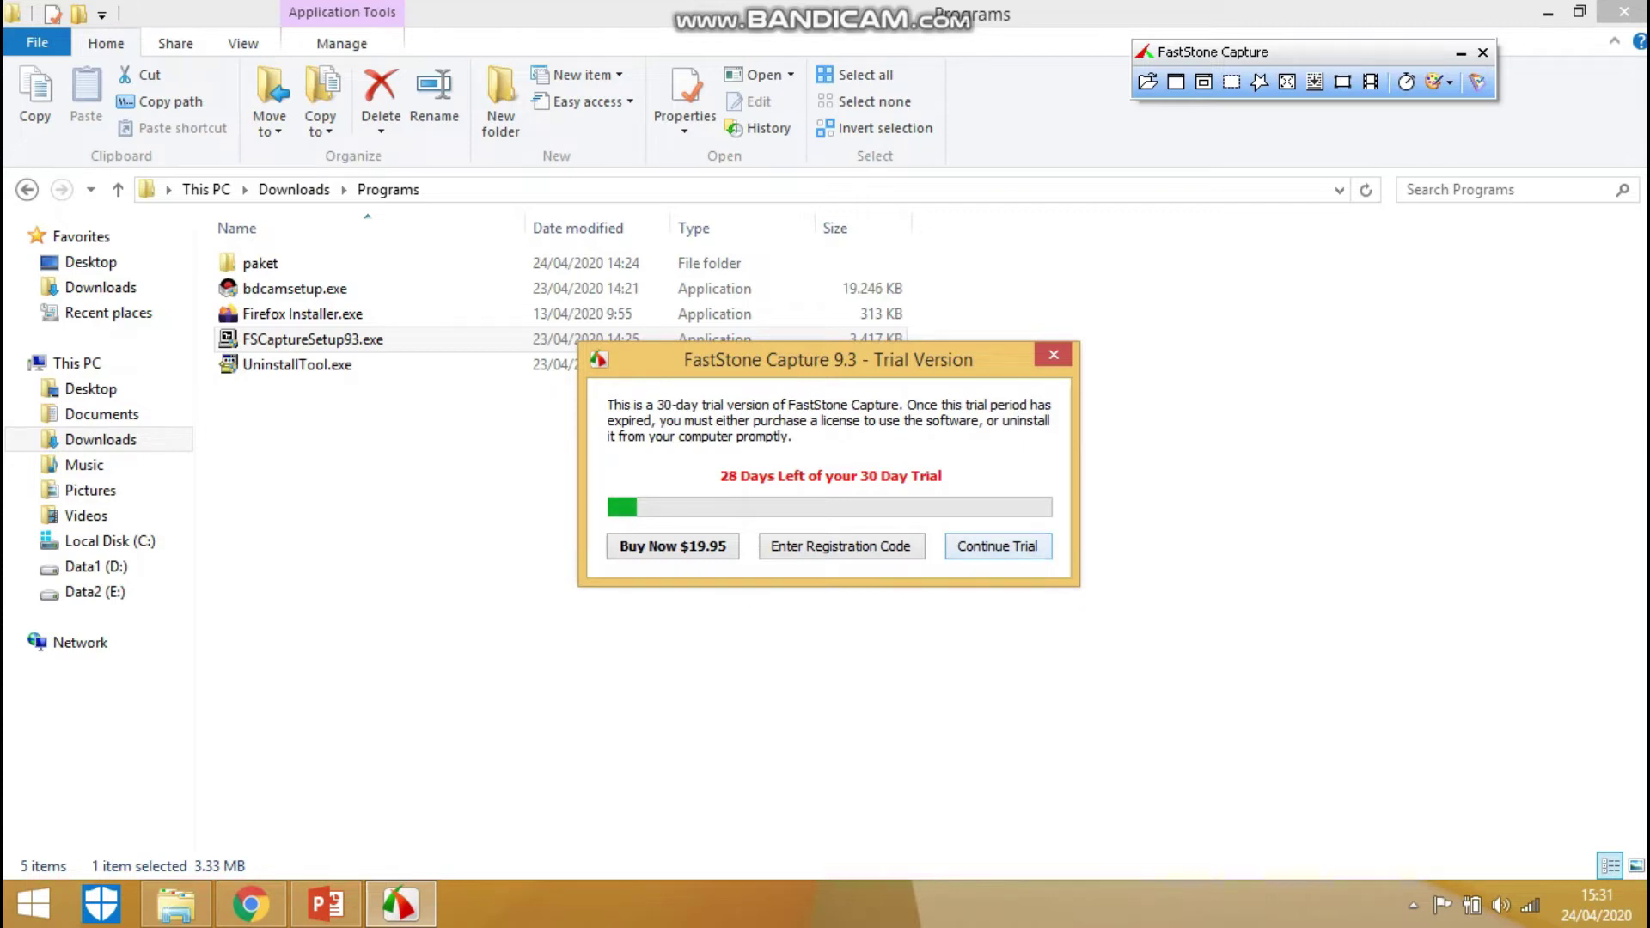
key(Return)
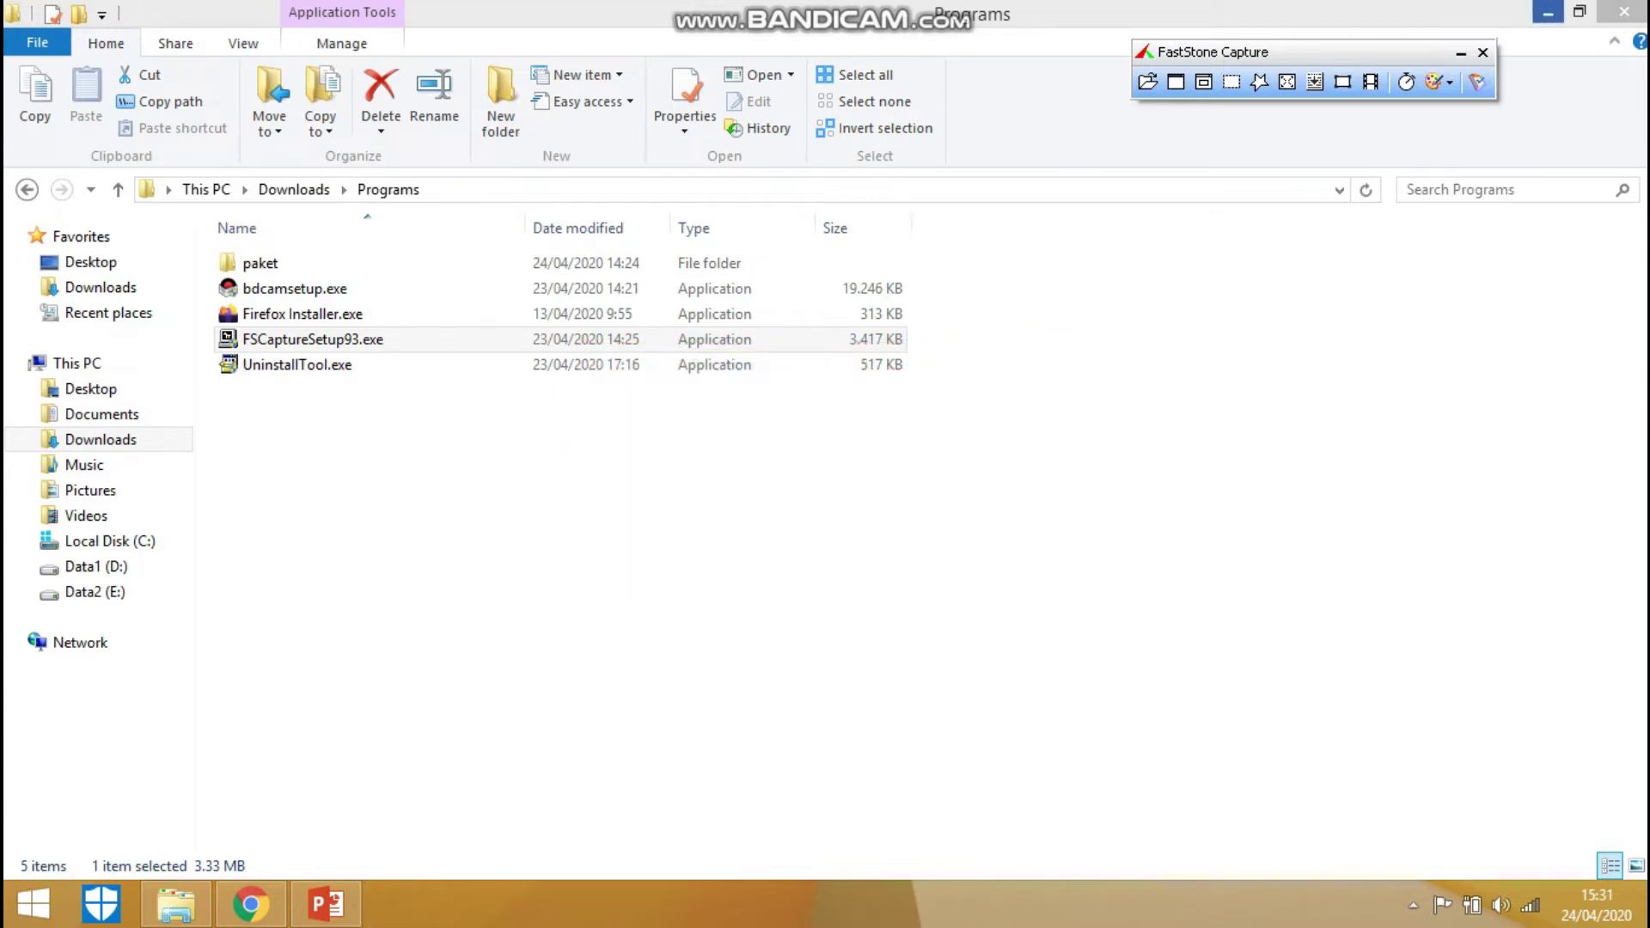
Minimize the Programs folder, the browser and the slide show to reveal the desktop
click(1547, 12)
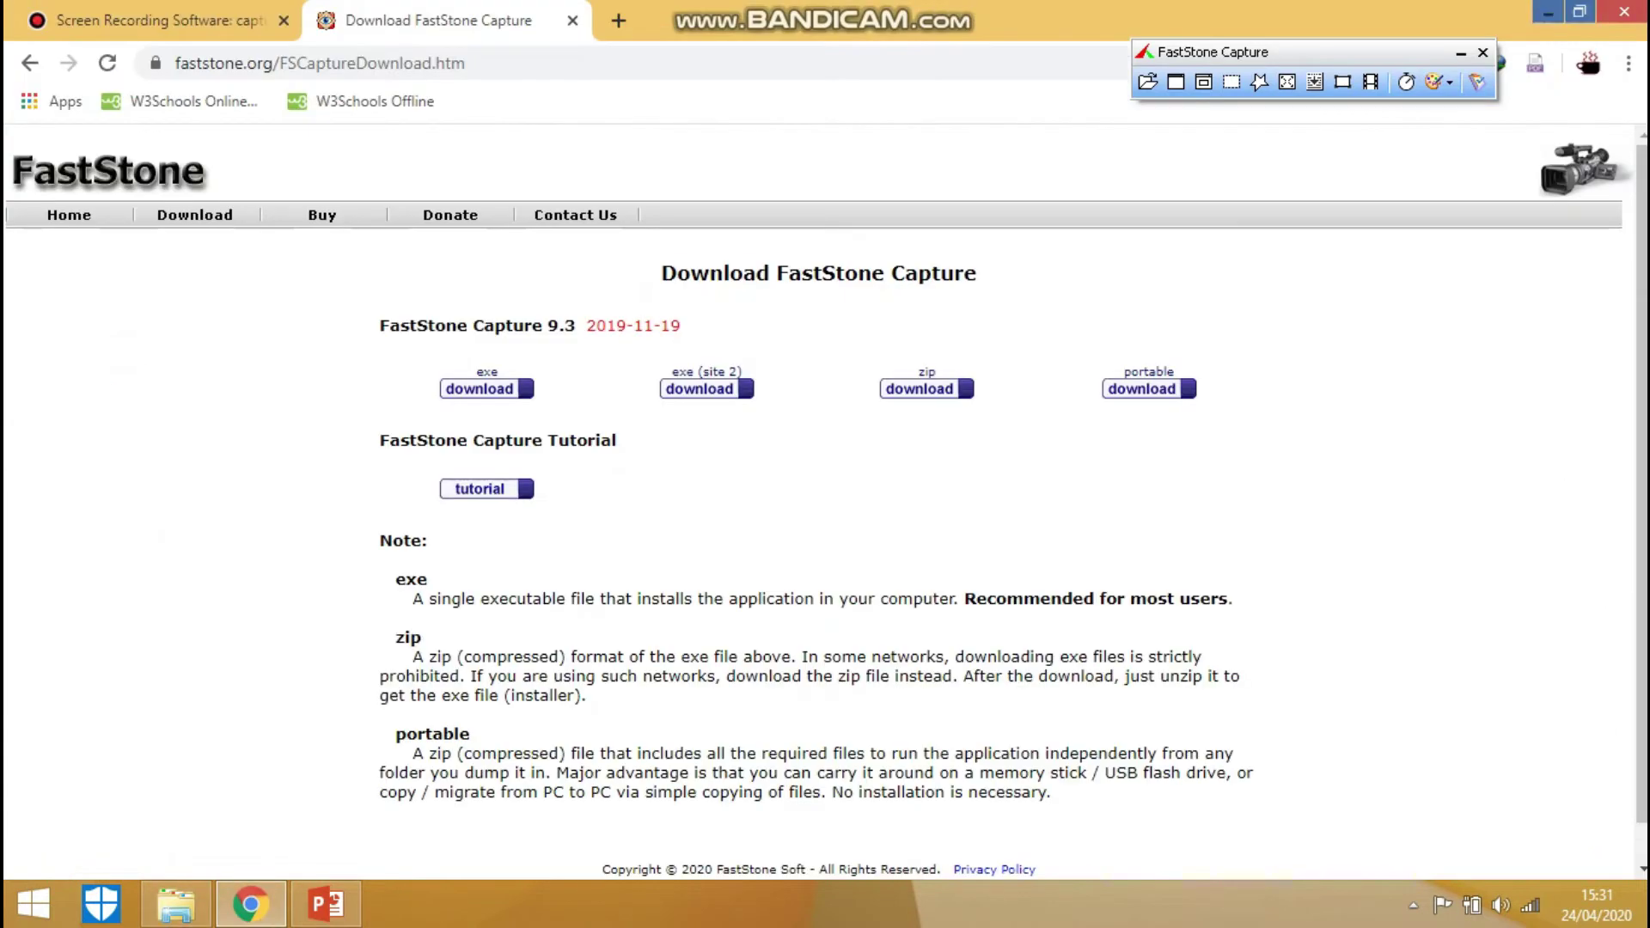
click(1547, 13)
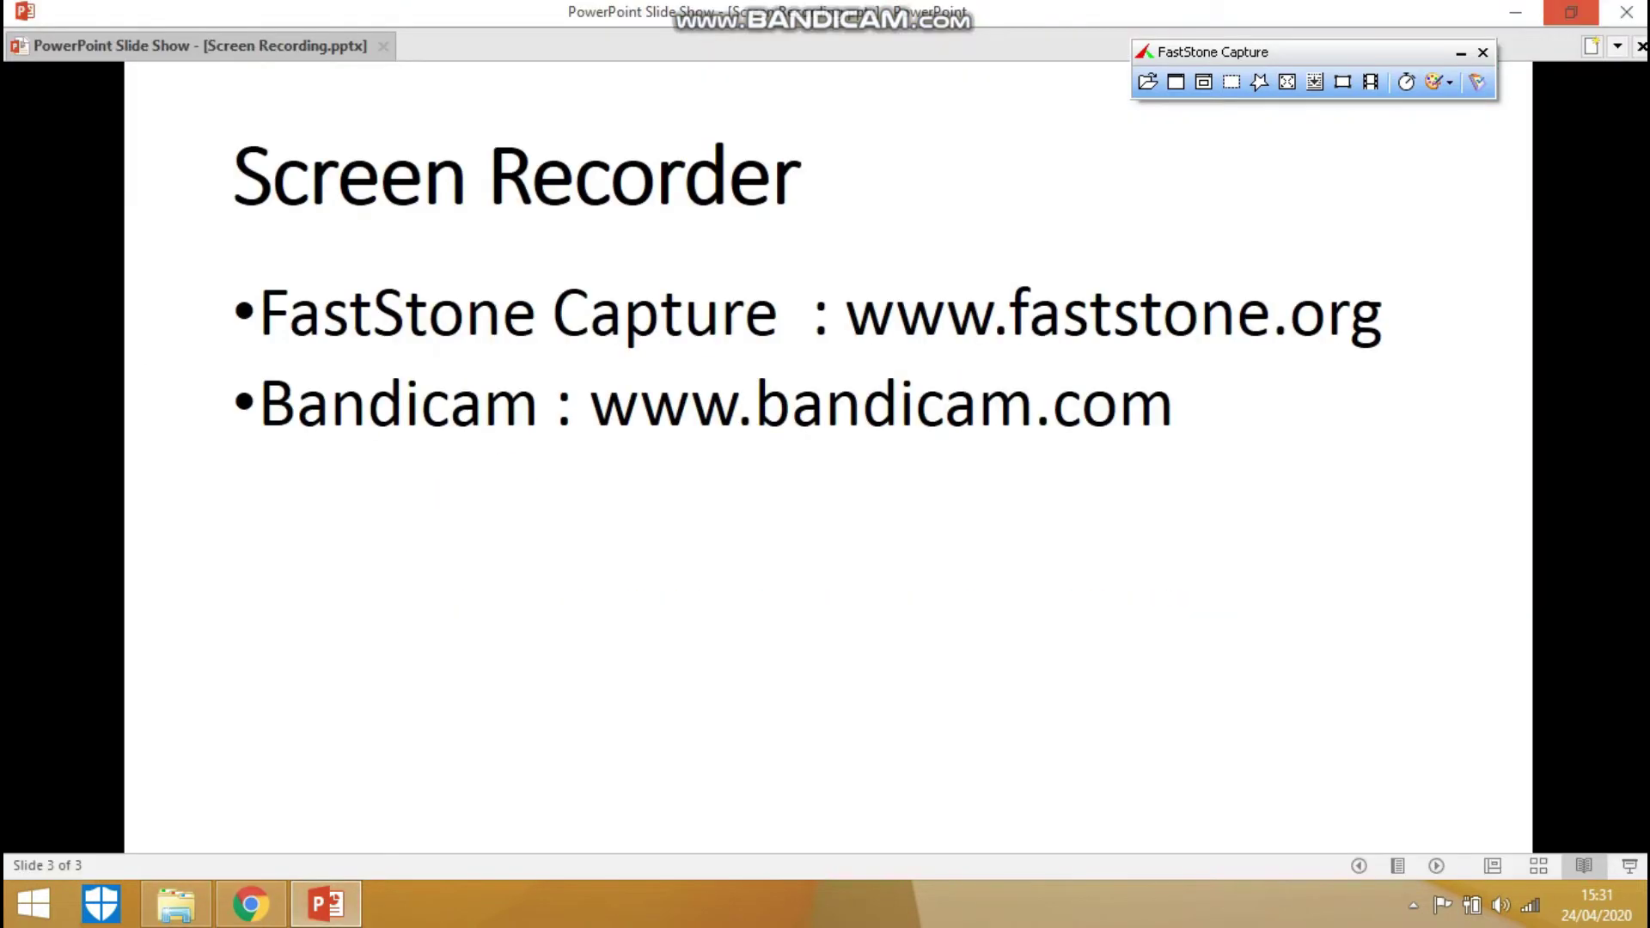
click(1515, 12)
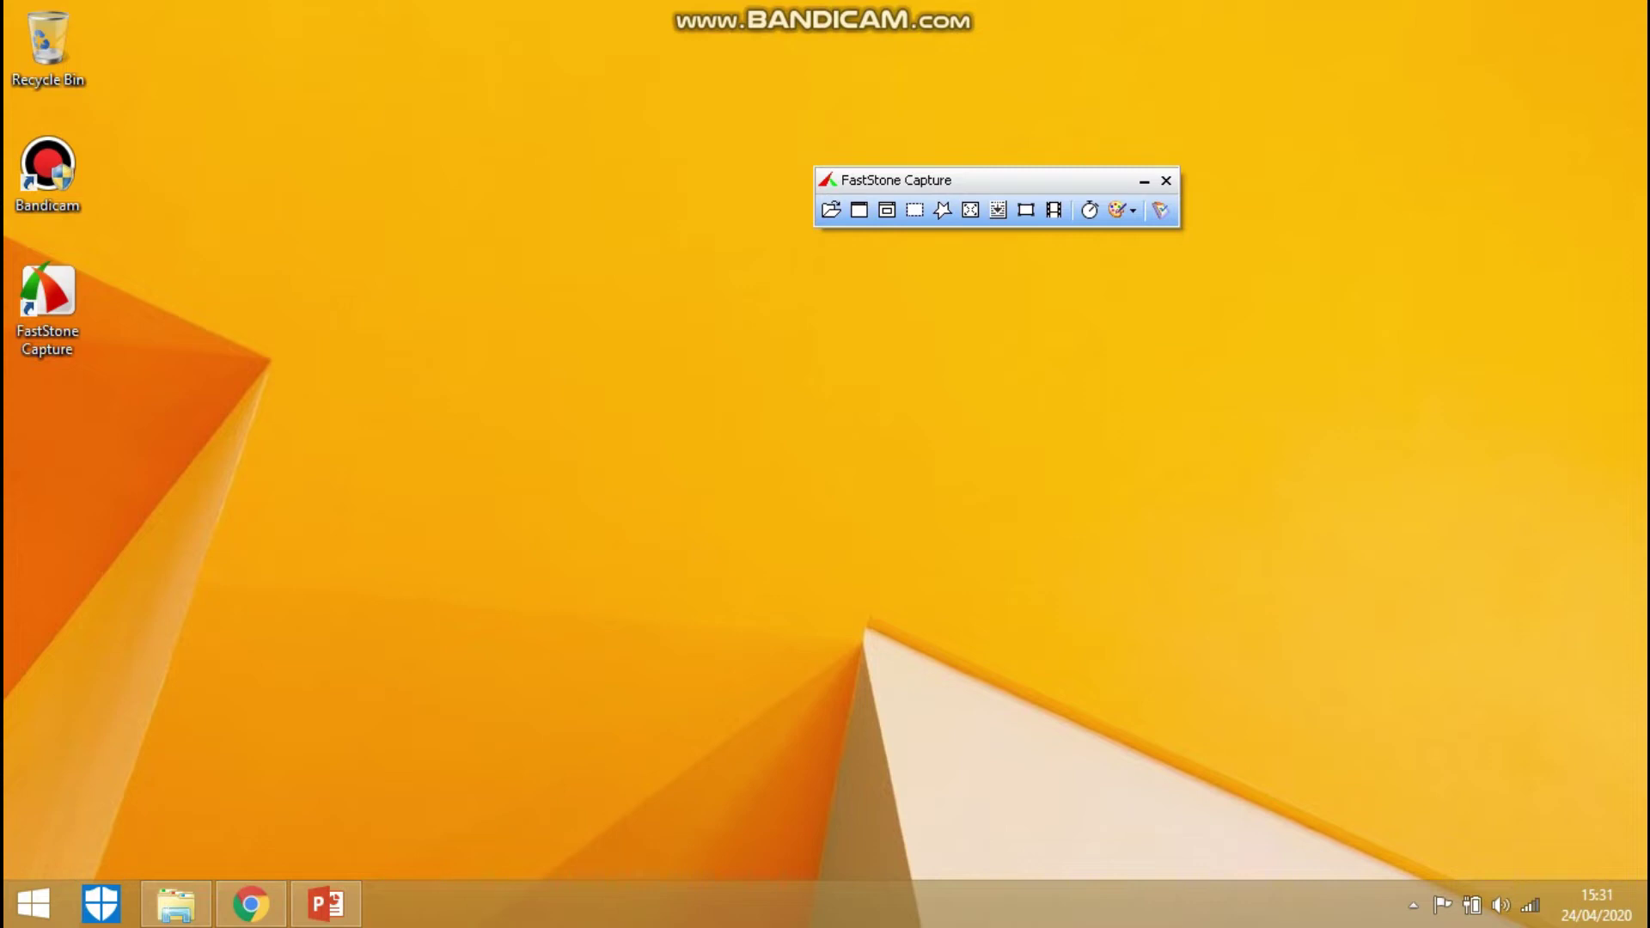
Close FastStone Capture and relaunch it from its desktop shortcut, continuing the trial
click(1166, 181)
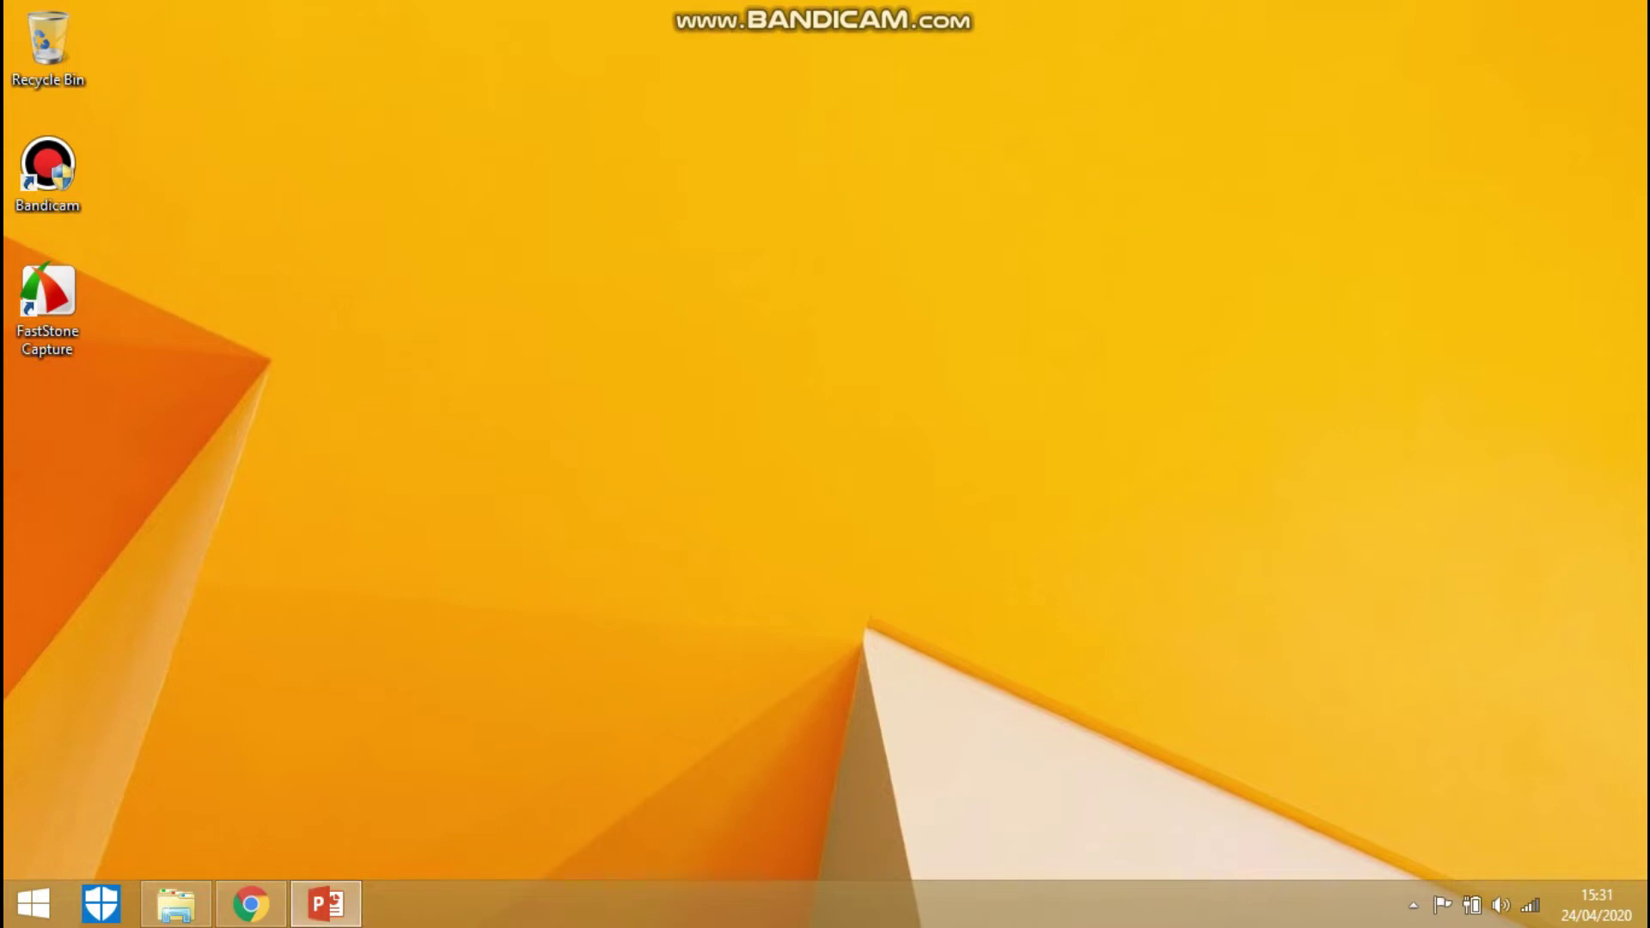
double_click(48, 300)
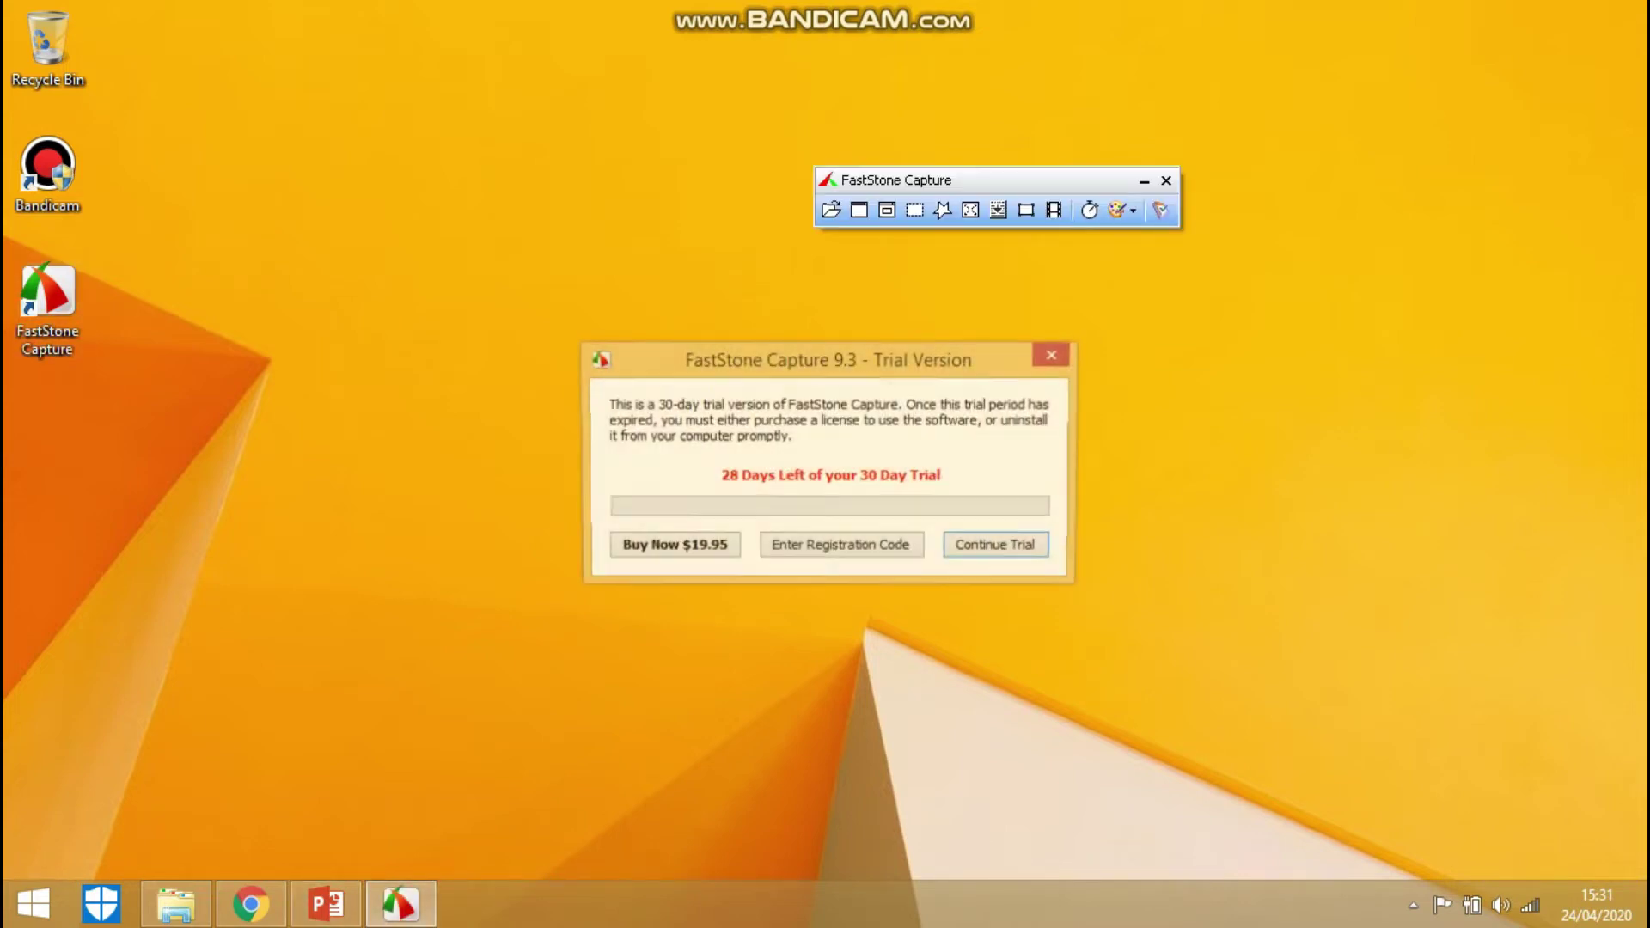
key(Return)
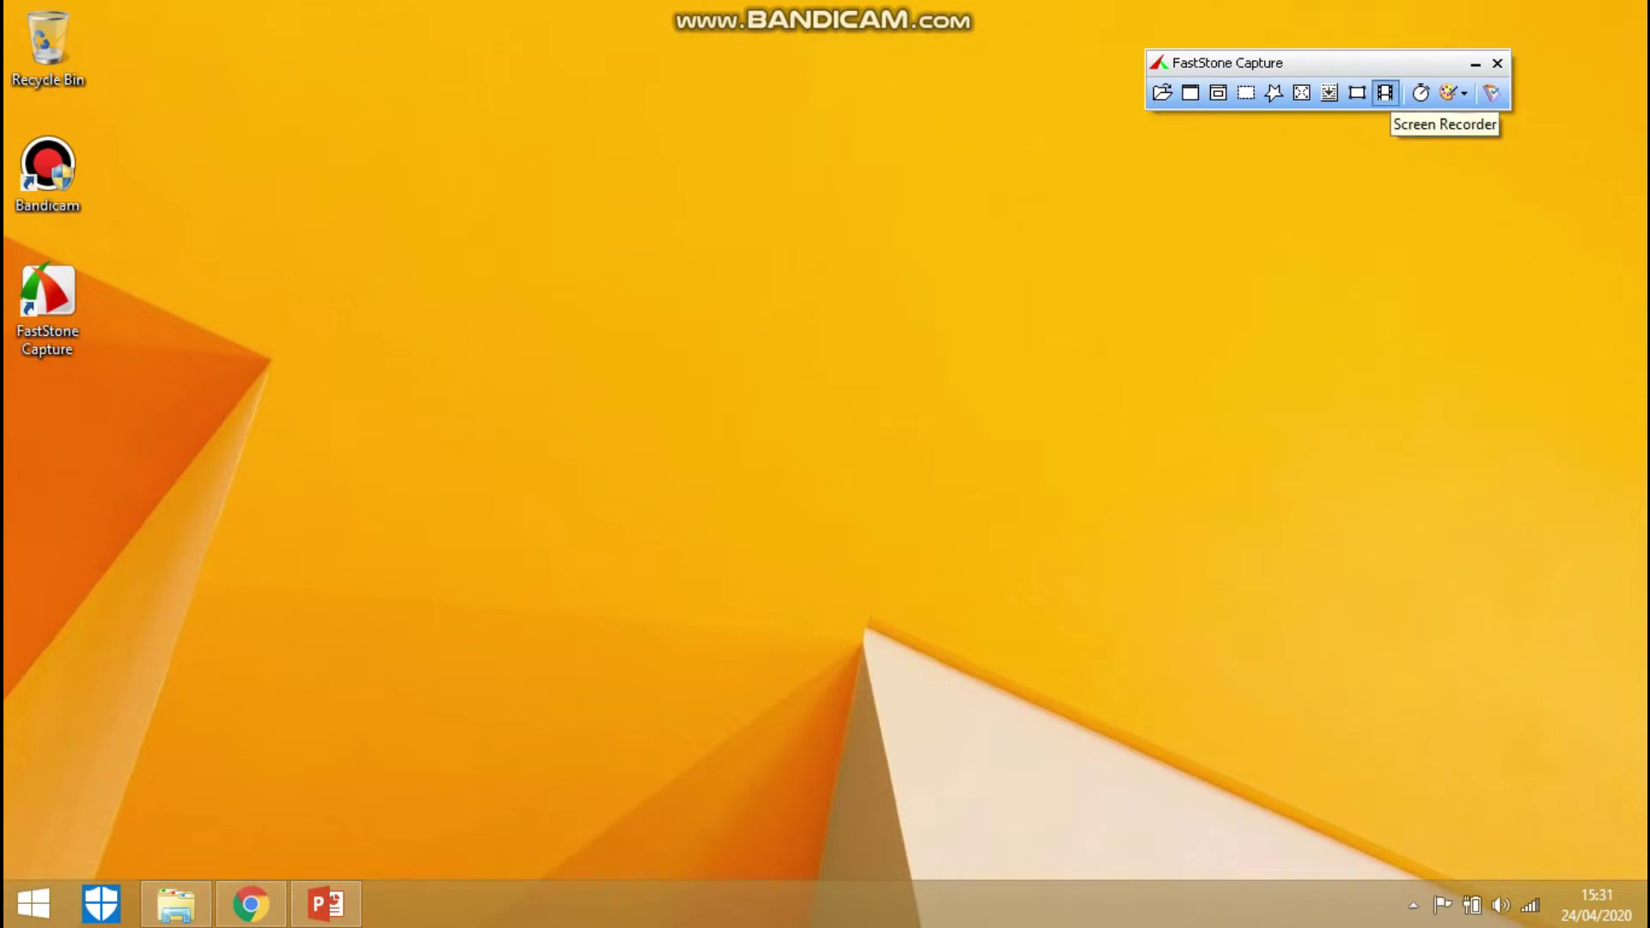
Open FastStone Capture's Screen Recorder and select Microphone as the recorded audio source
drag(1290, 62, 1316, 45)
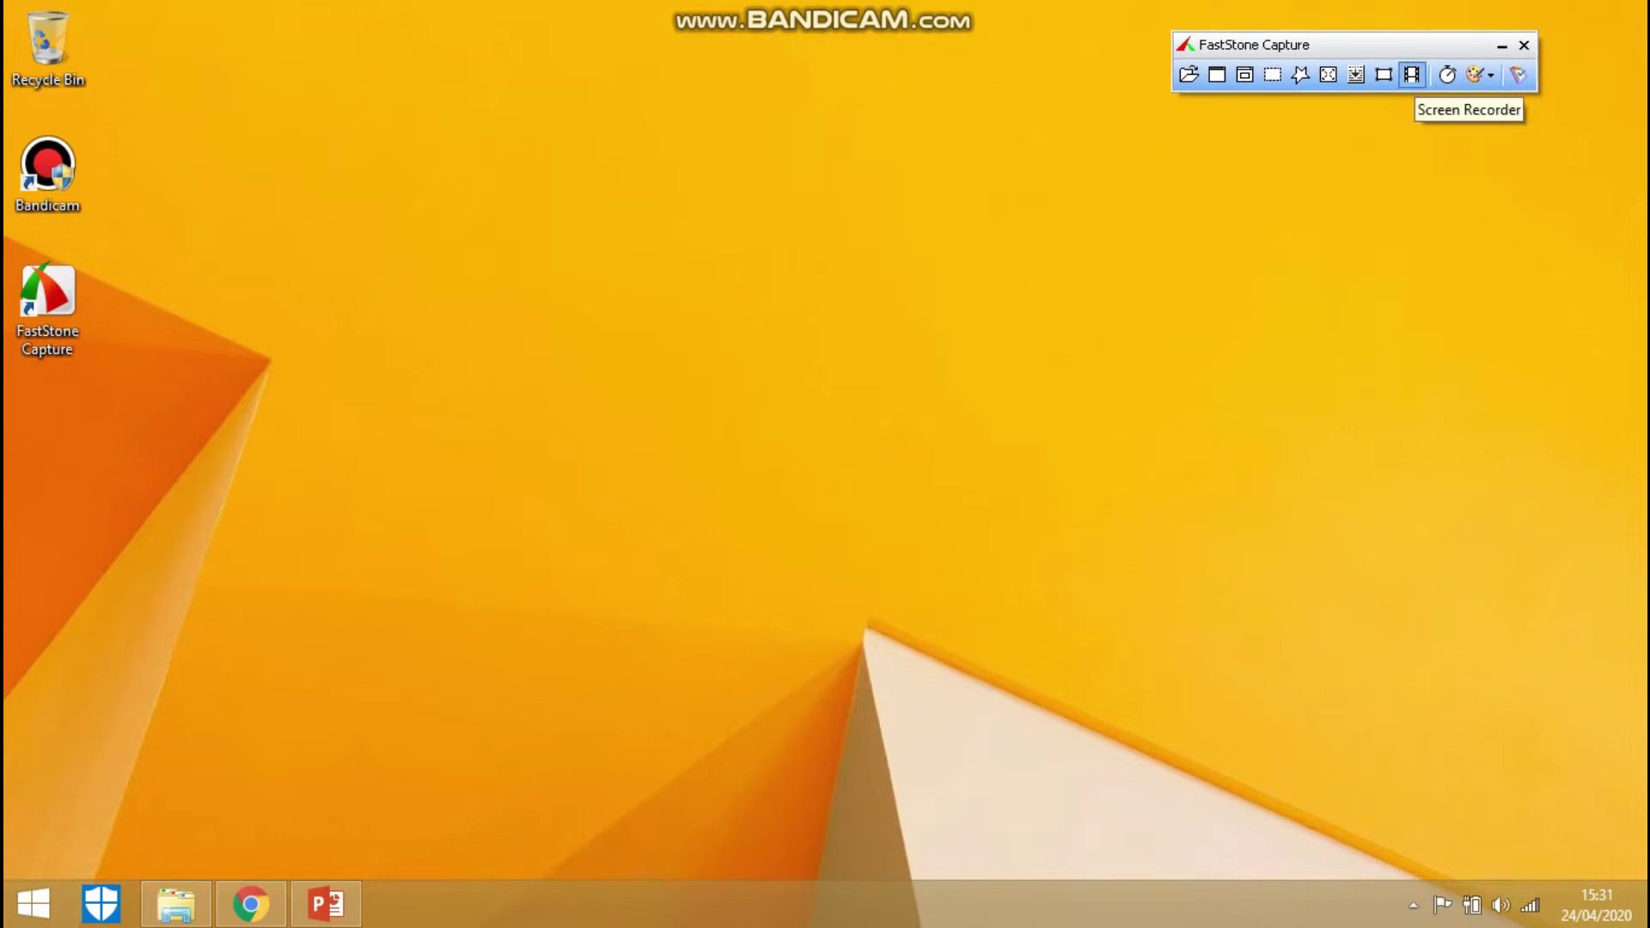
click(1412, 74)
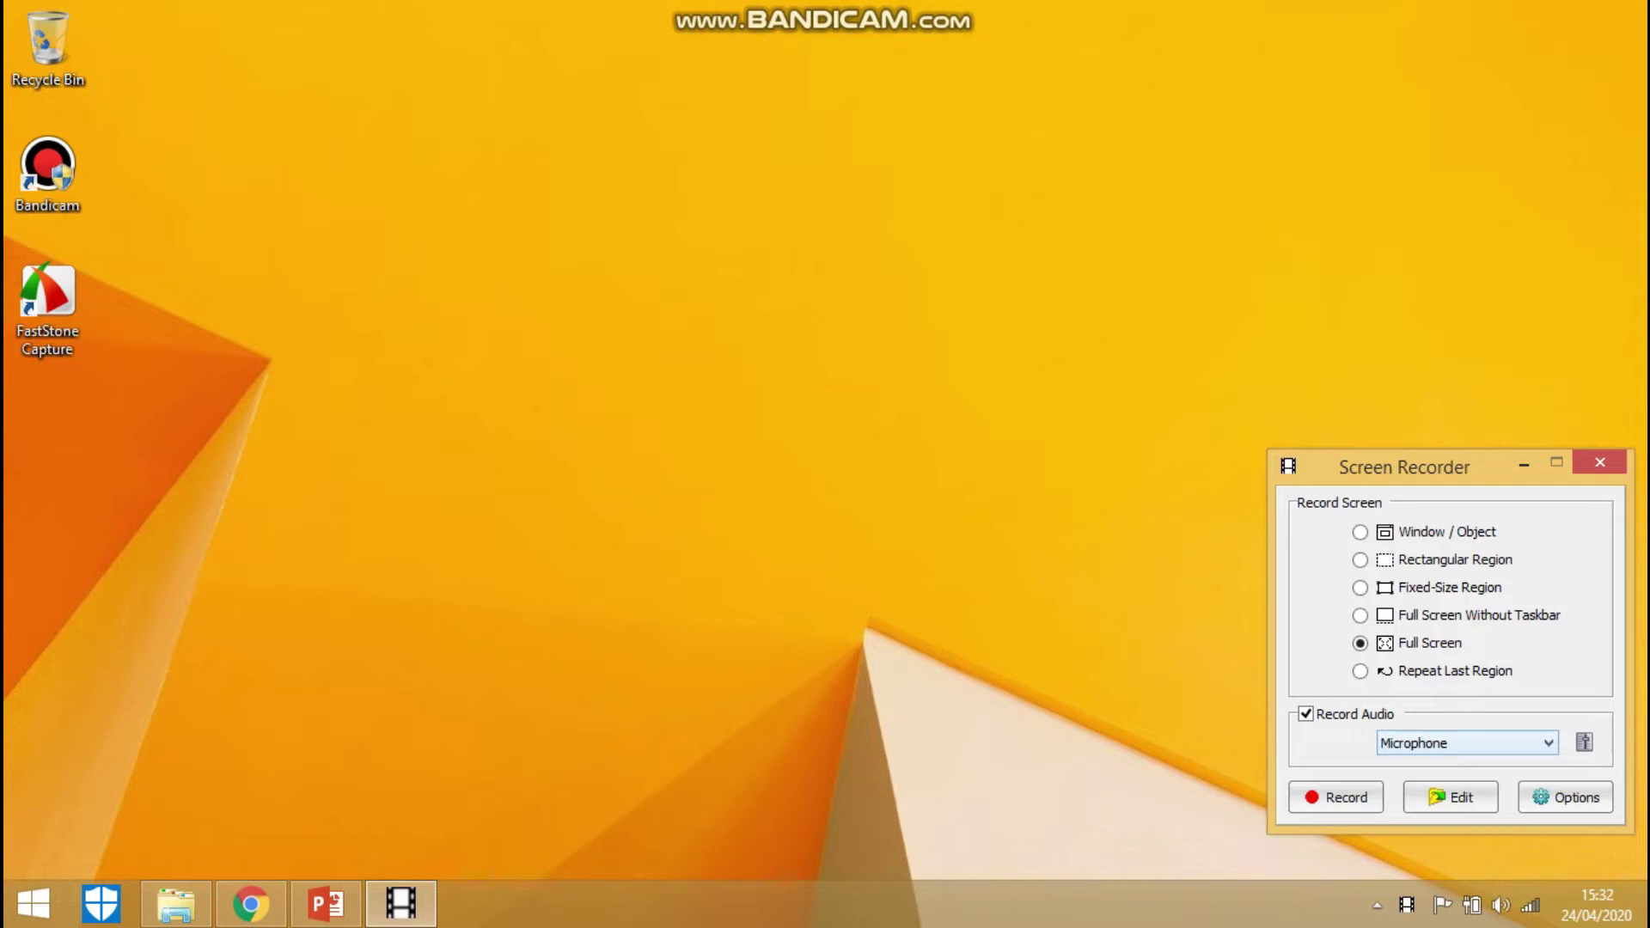
key(alt+Down)
key(Down)
key(Down)
key(Up)
key(Up)
key(Return)
Check the Windows sound recording devices and start a full-screen recording with microphone audio
key(space)
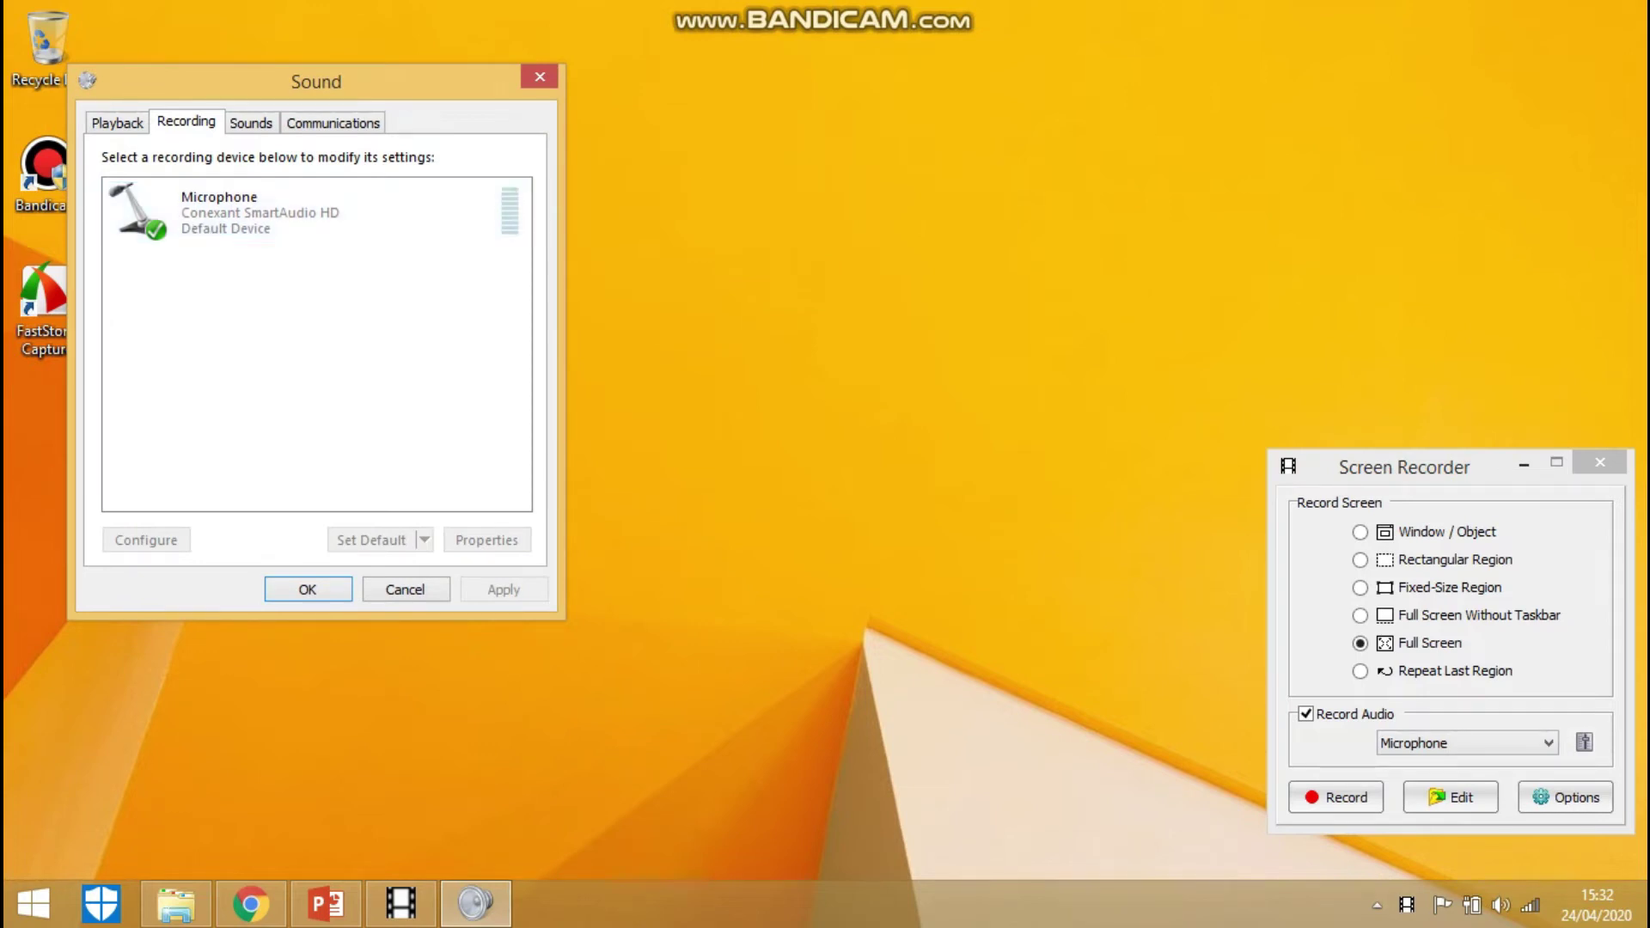
key(Escape)
key(Tab)
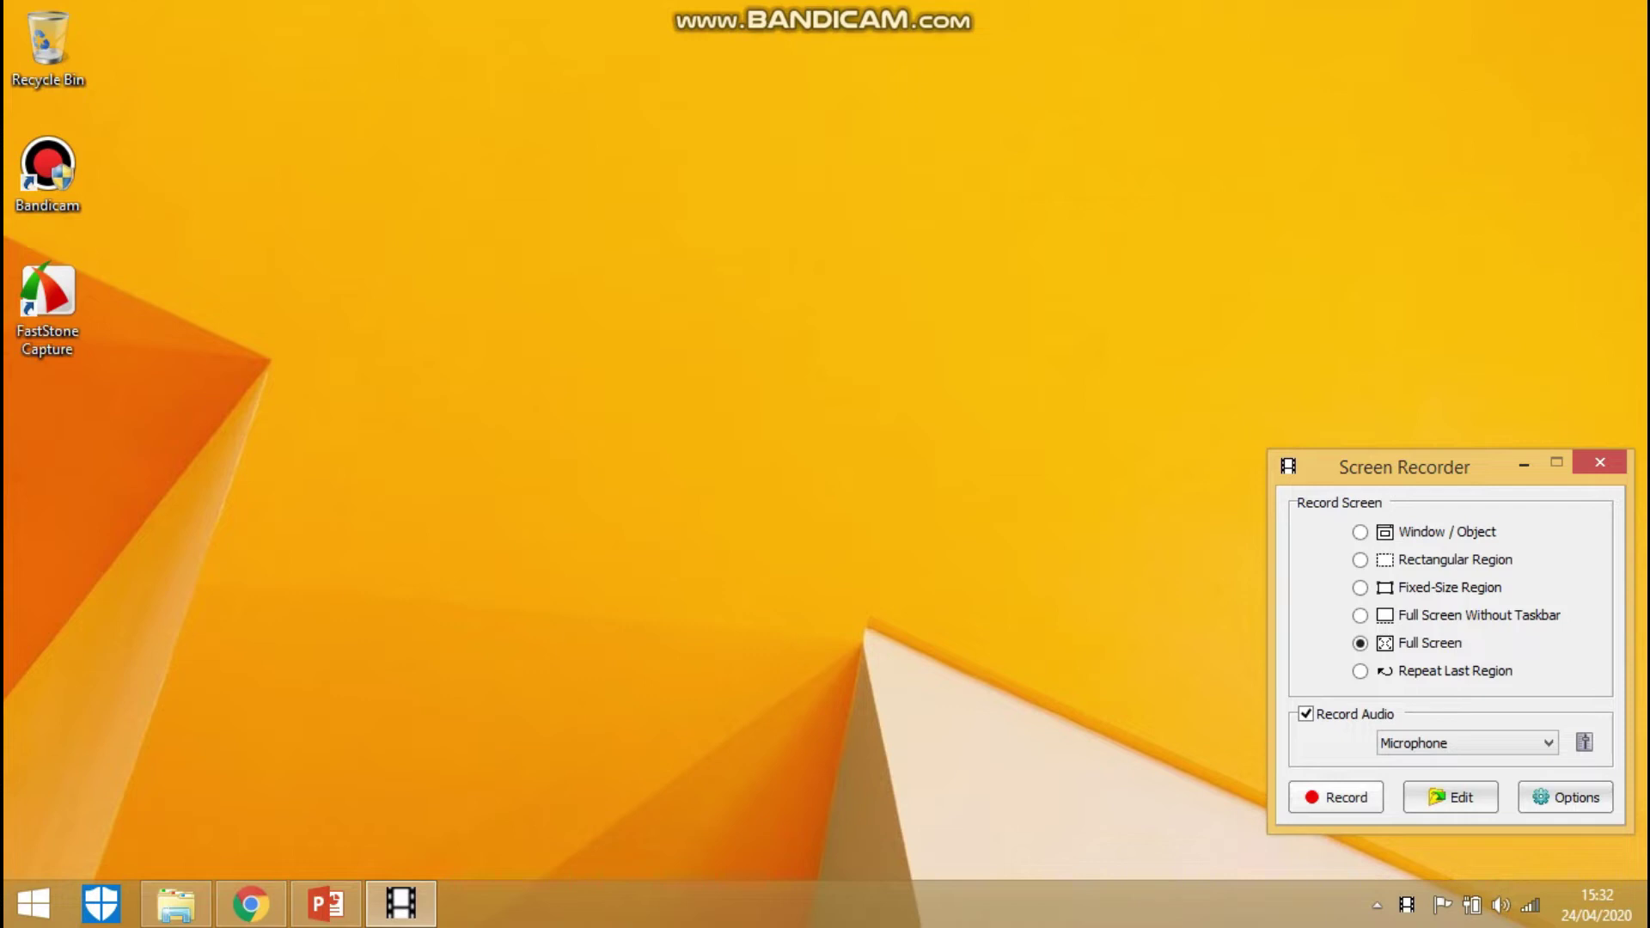
key(space)
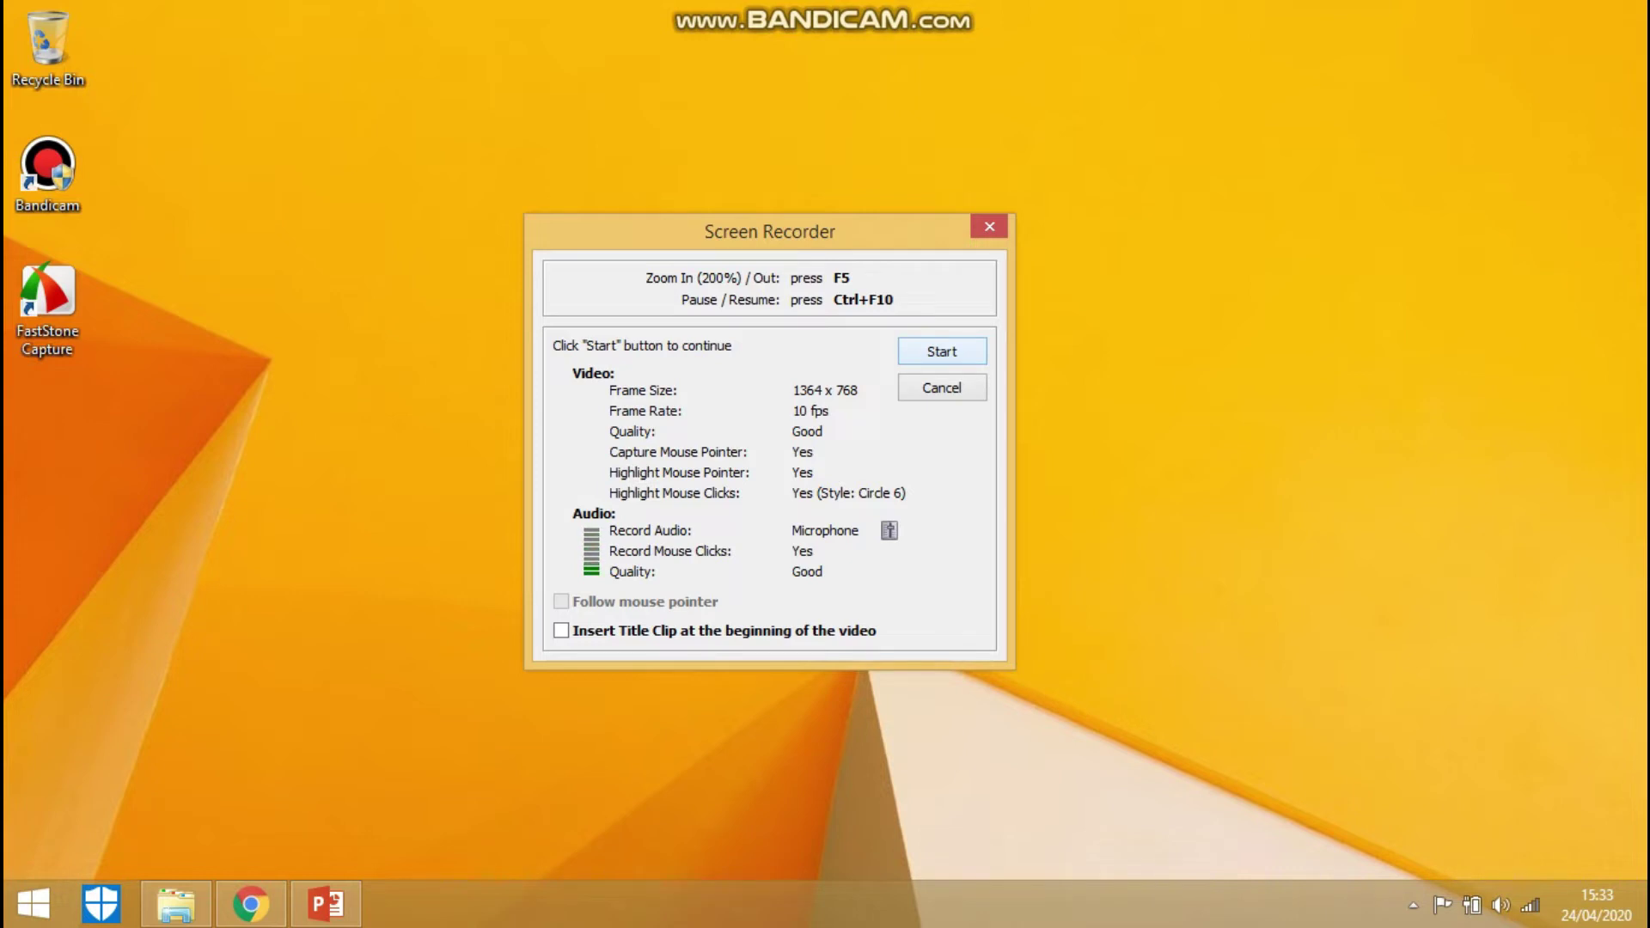
key(Return)
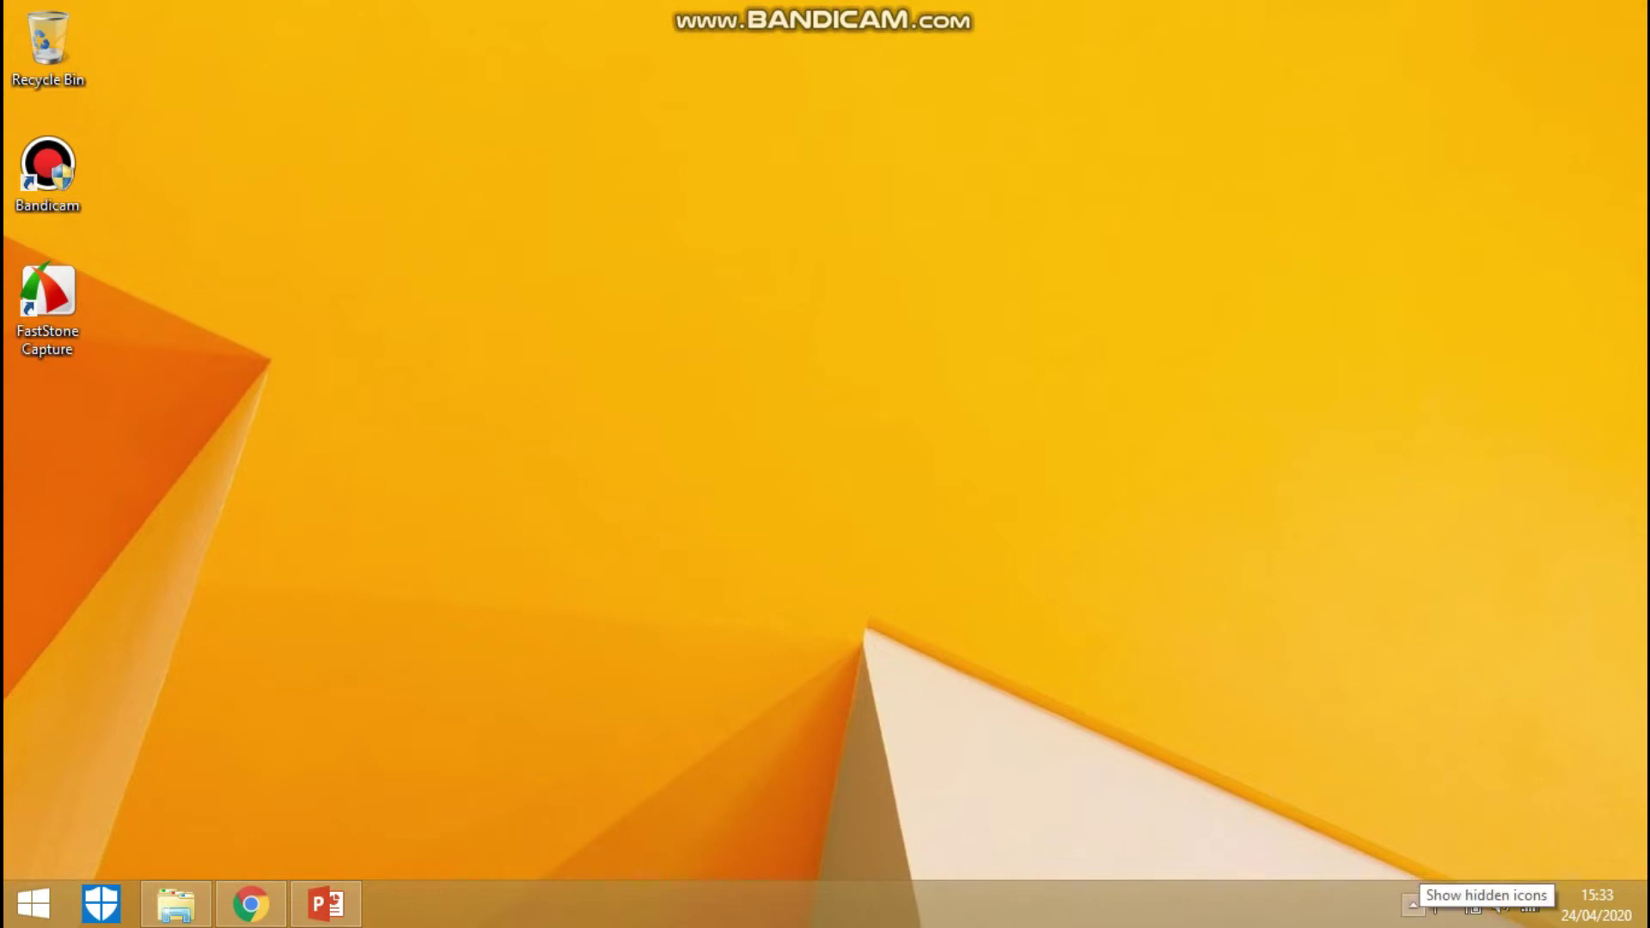
Stop the running screen recording from the hidden notification area
click(1413, 905)
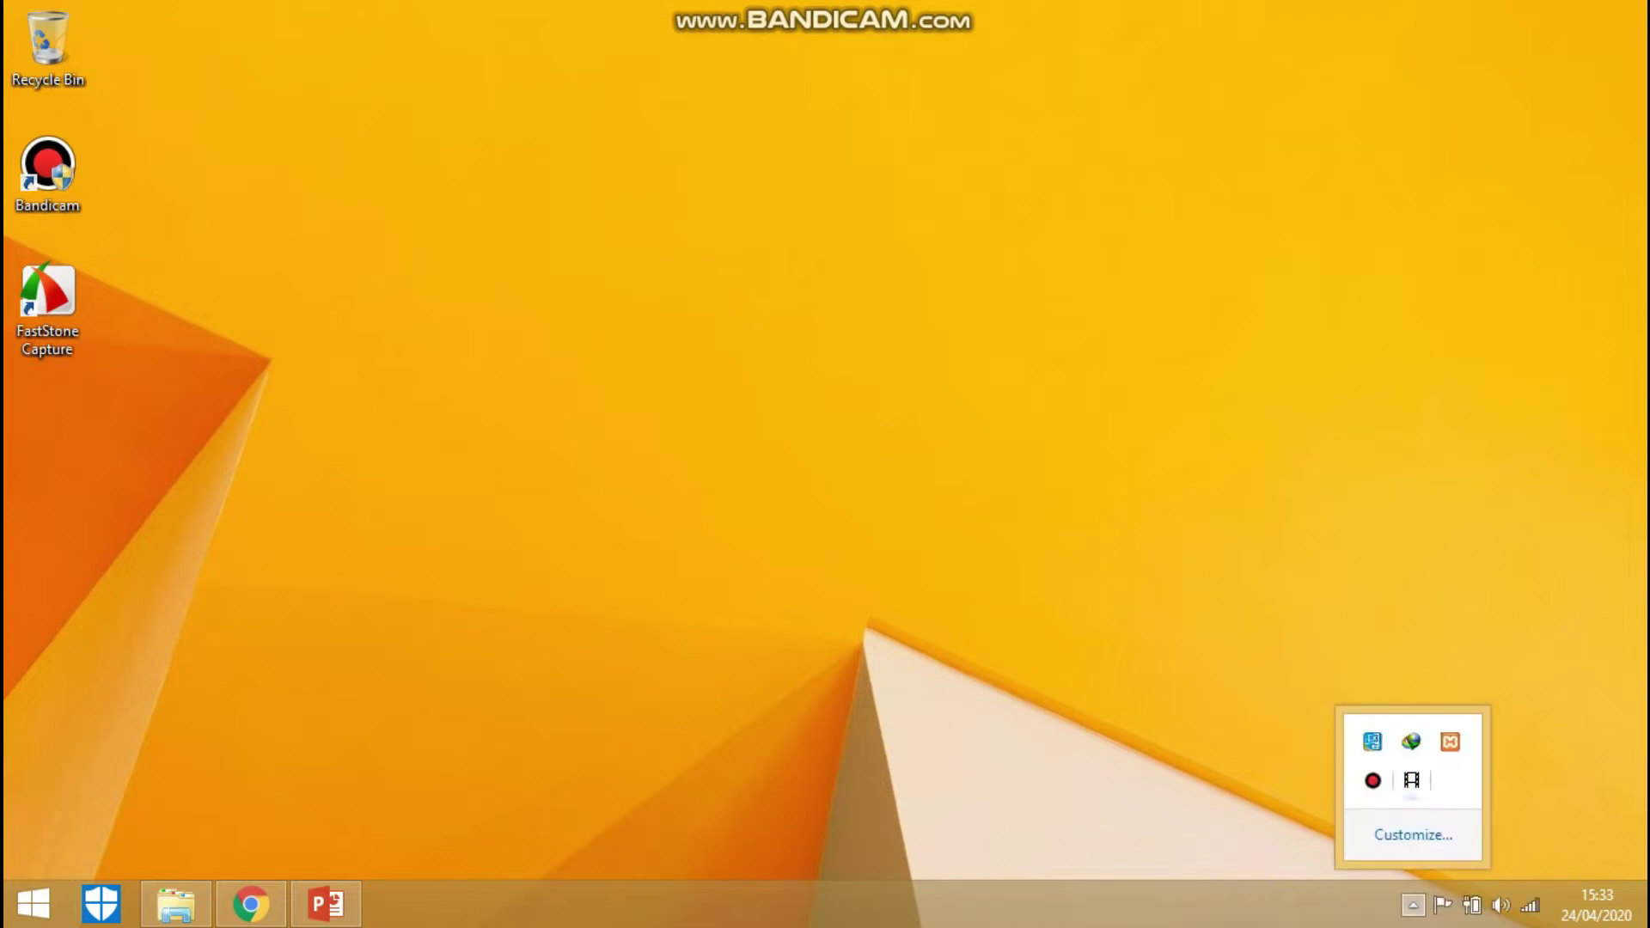
click(1413, 905)
click(1412, 905)
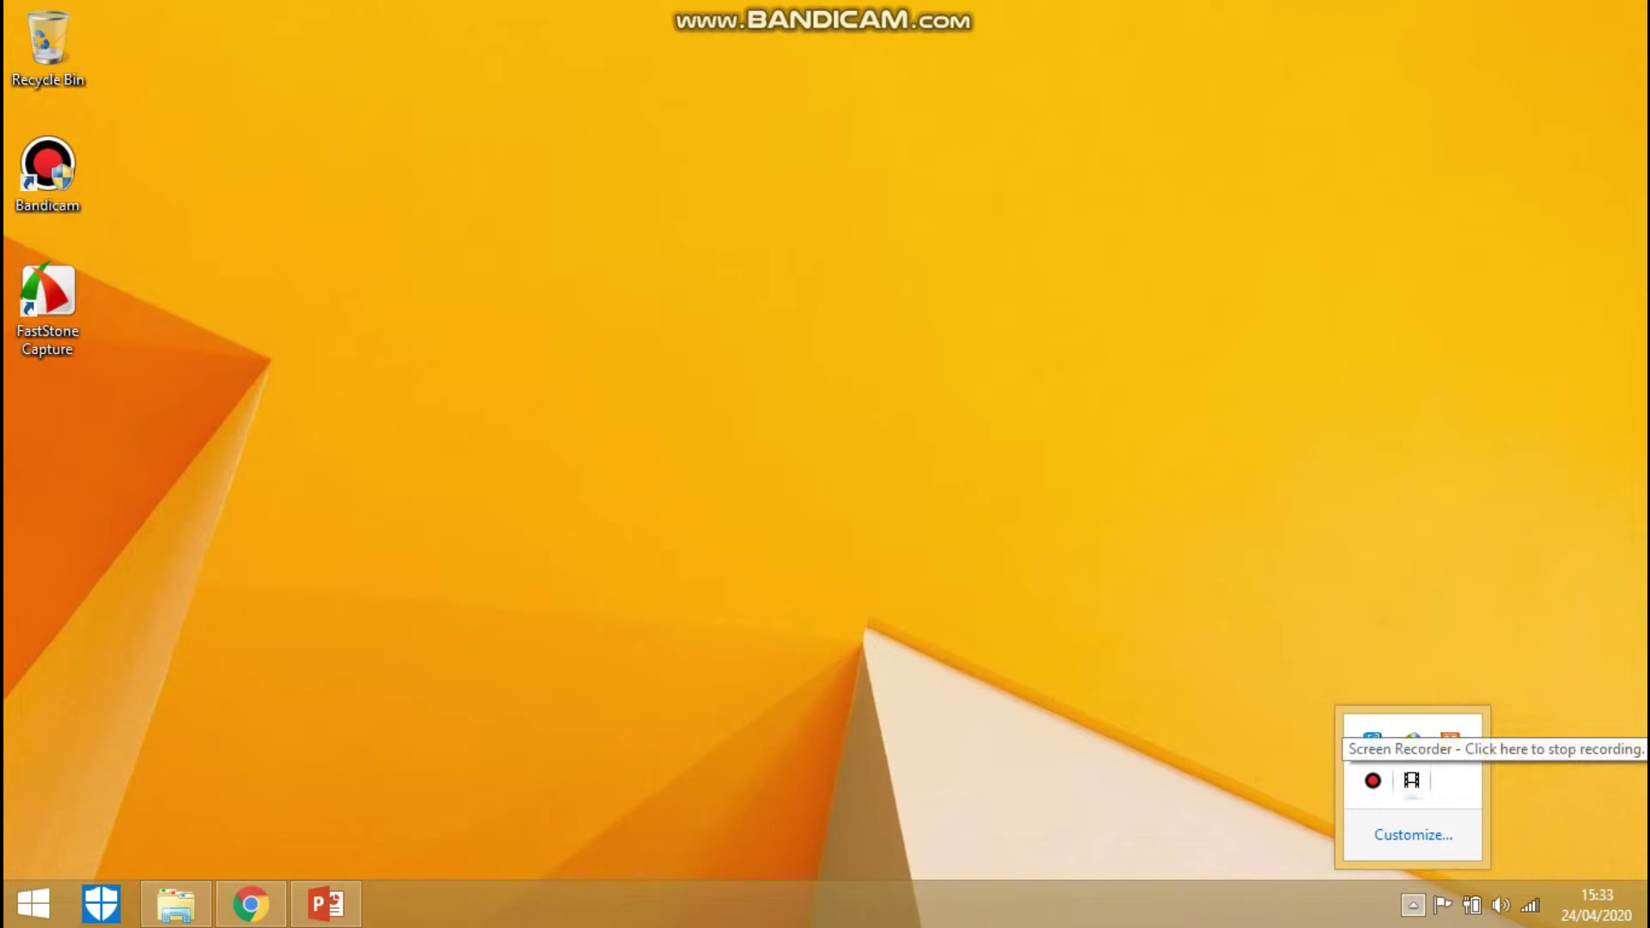
click(1412, 780)
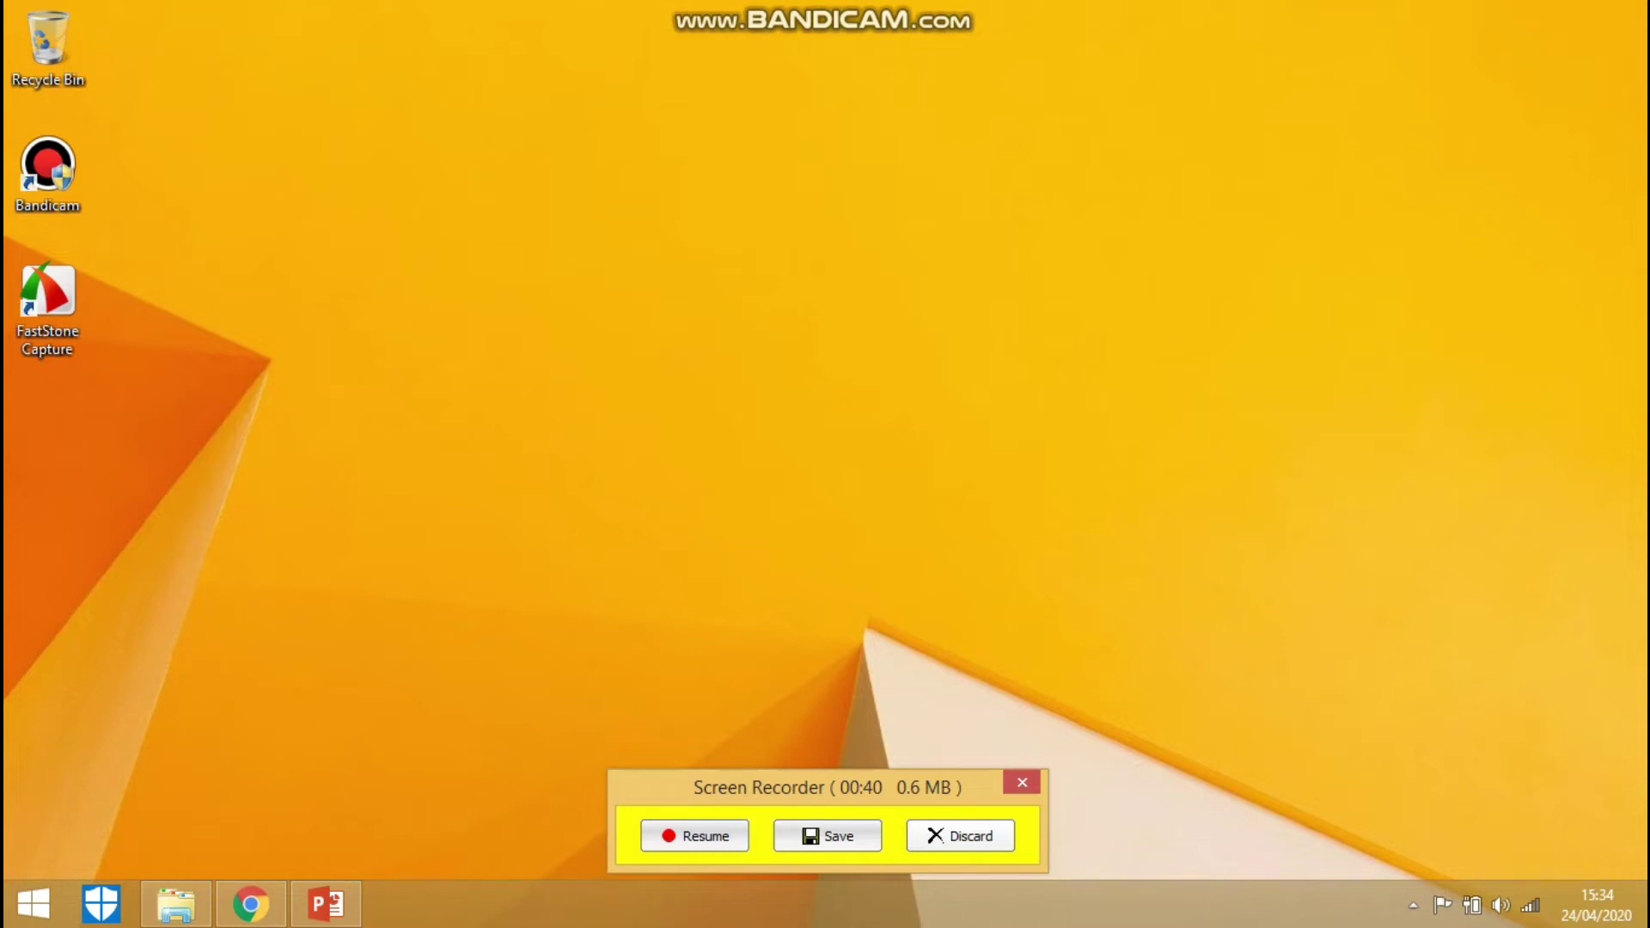
Save the recording in the Videos folder as a Windows Media Video named "materi sejarah"
click(827, 836)
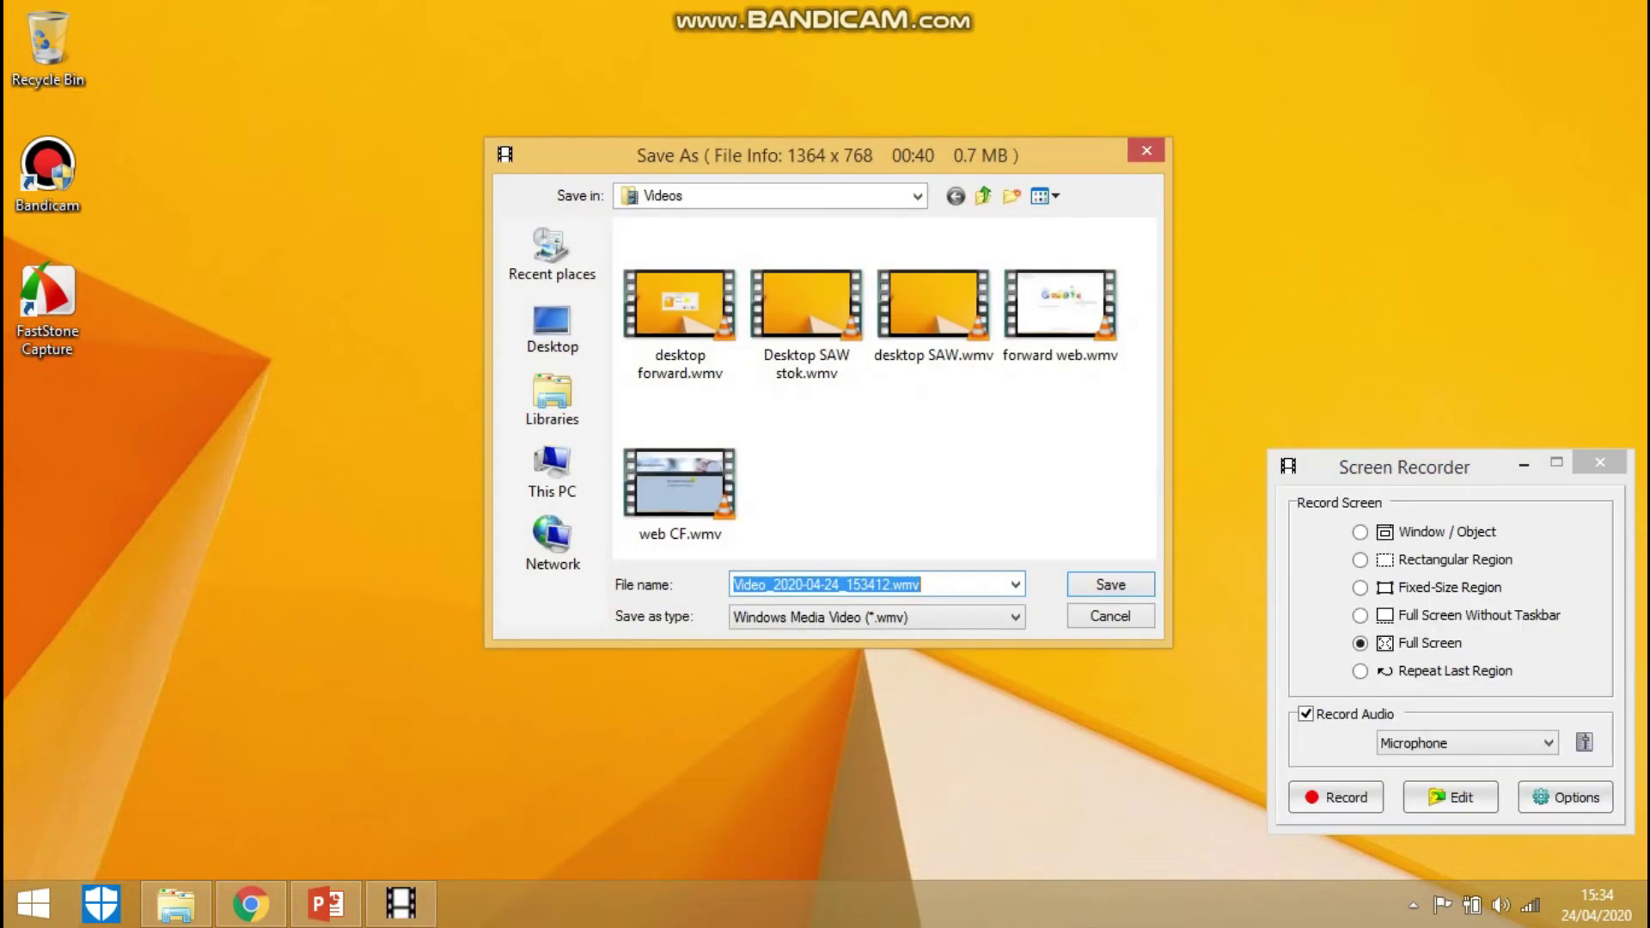
click(921, 584)
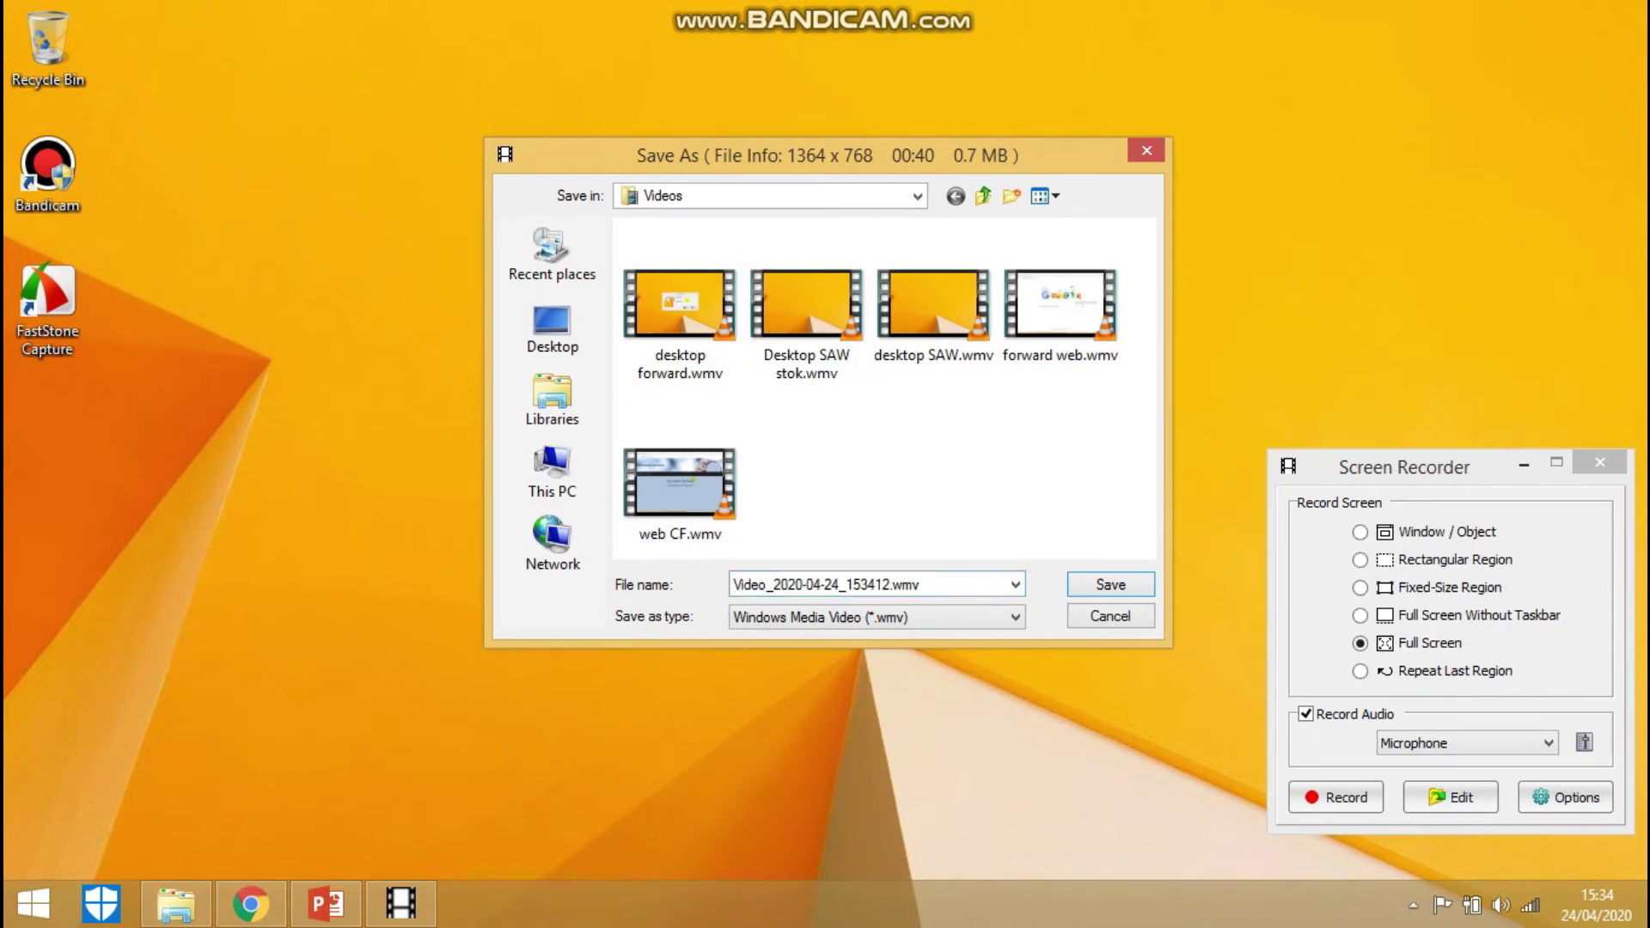
key(ctrl+a)
click(824, 584)
key(shift+Home)
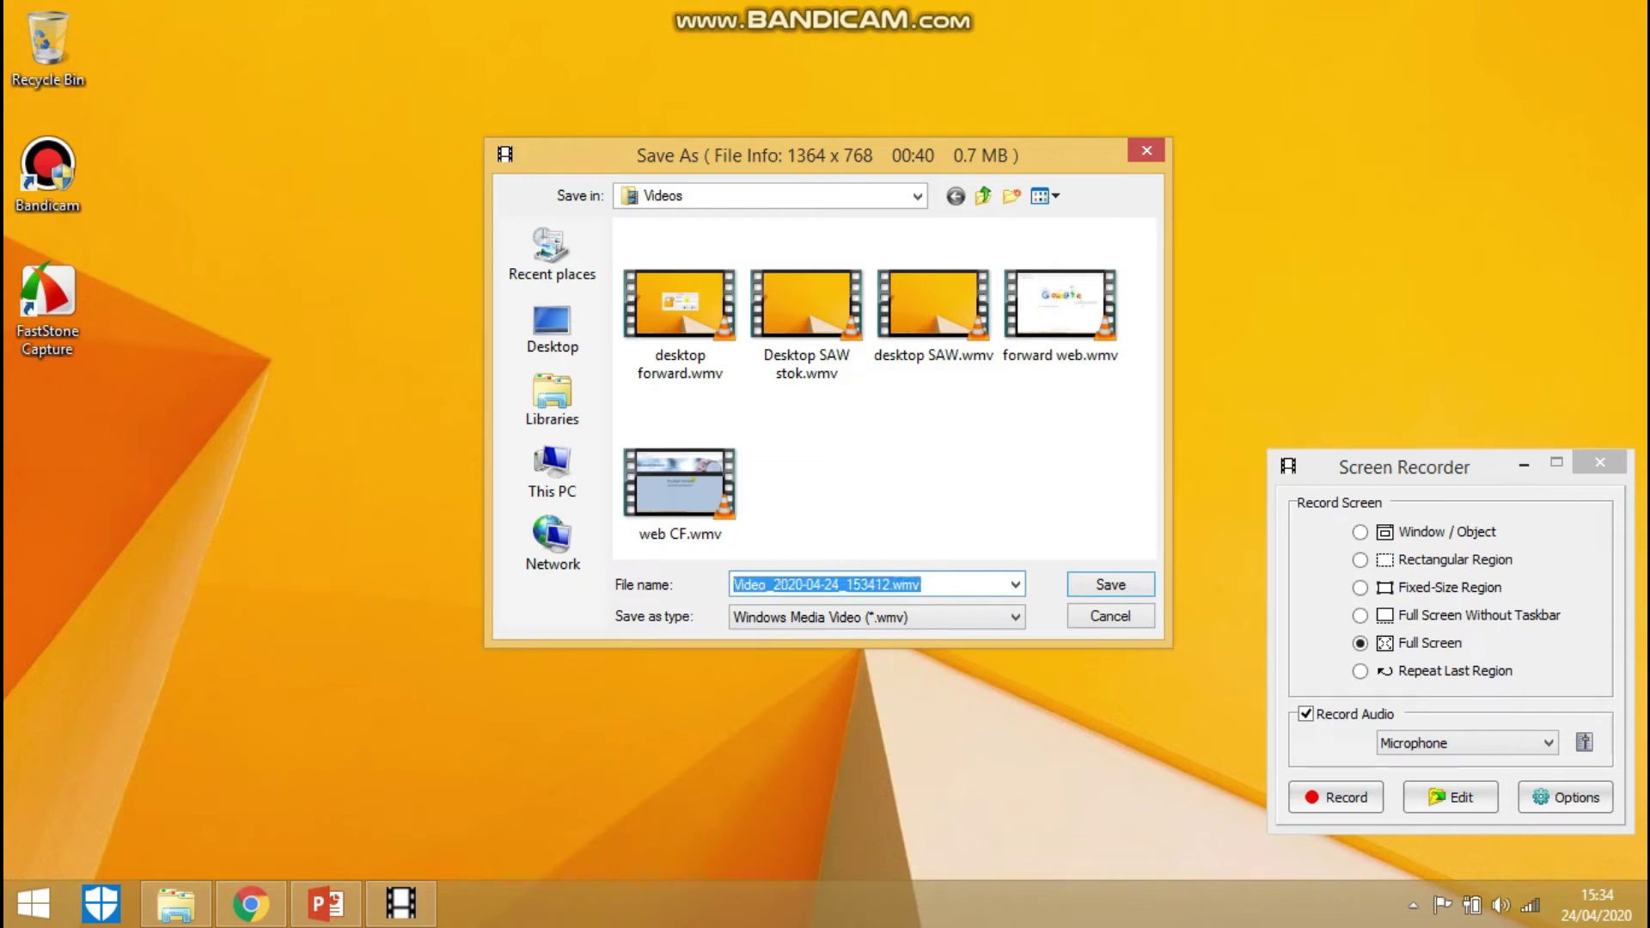
text(materi sejarah)
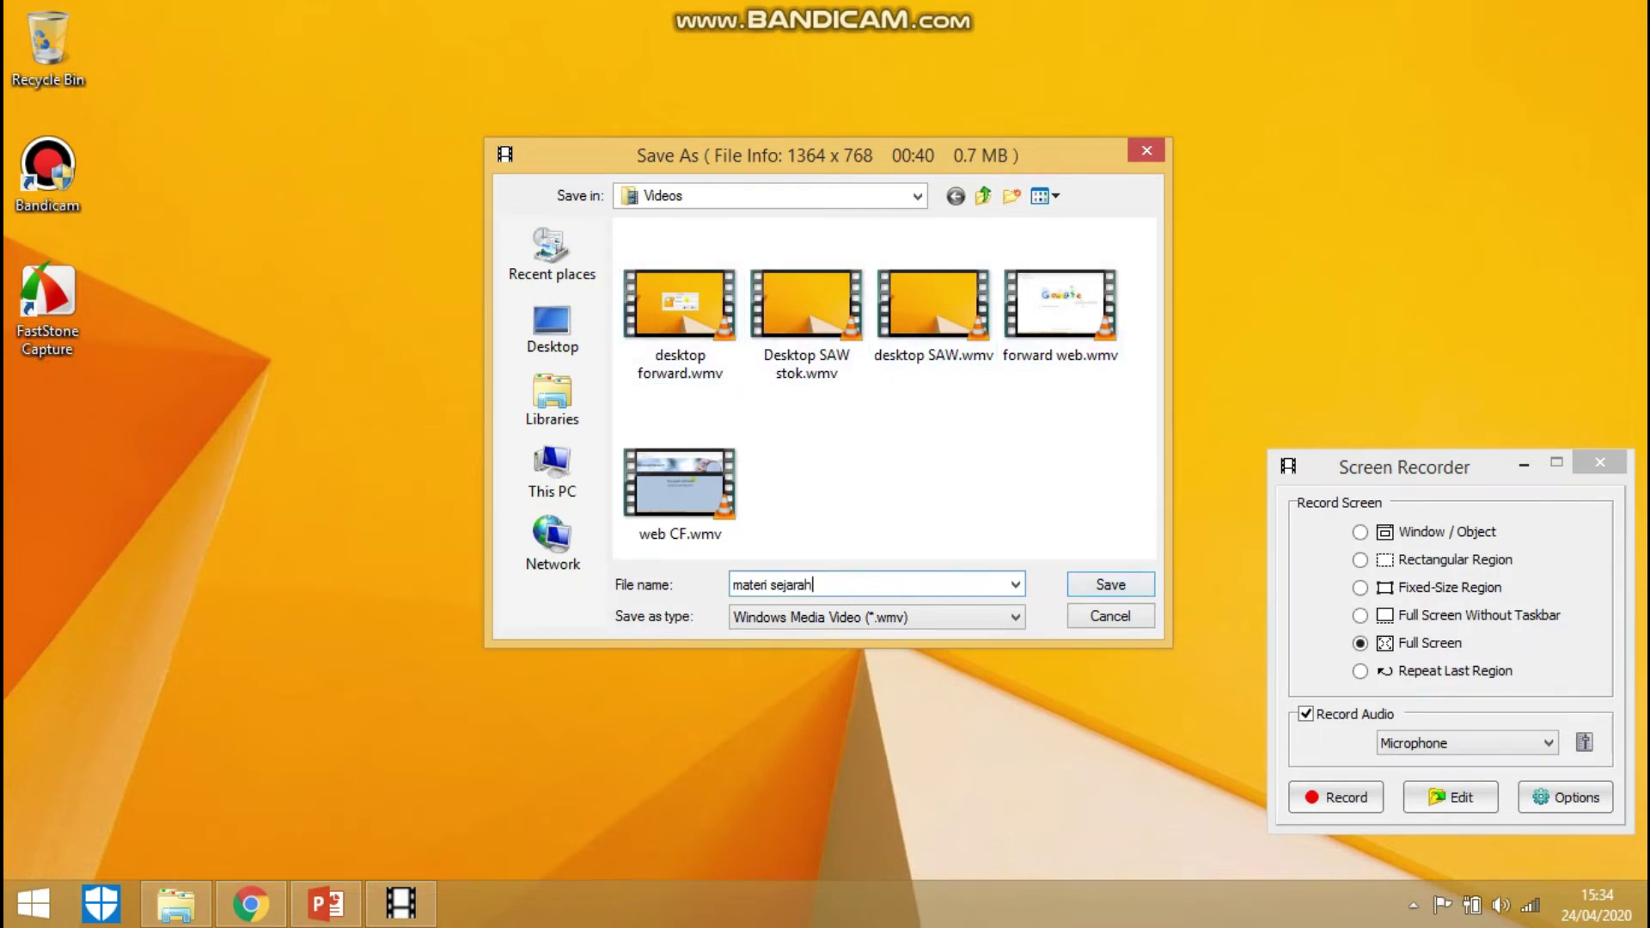
key(Return)
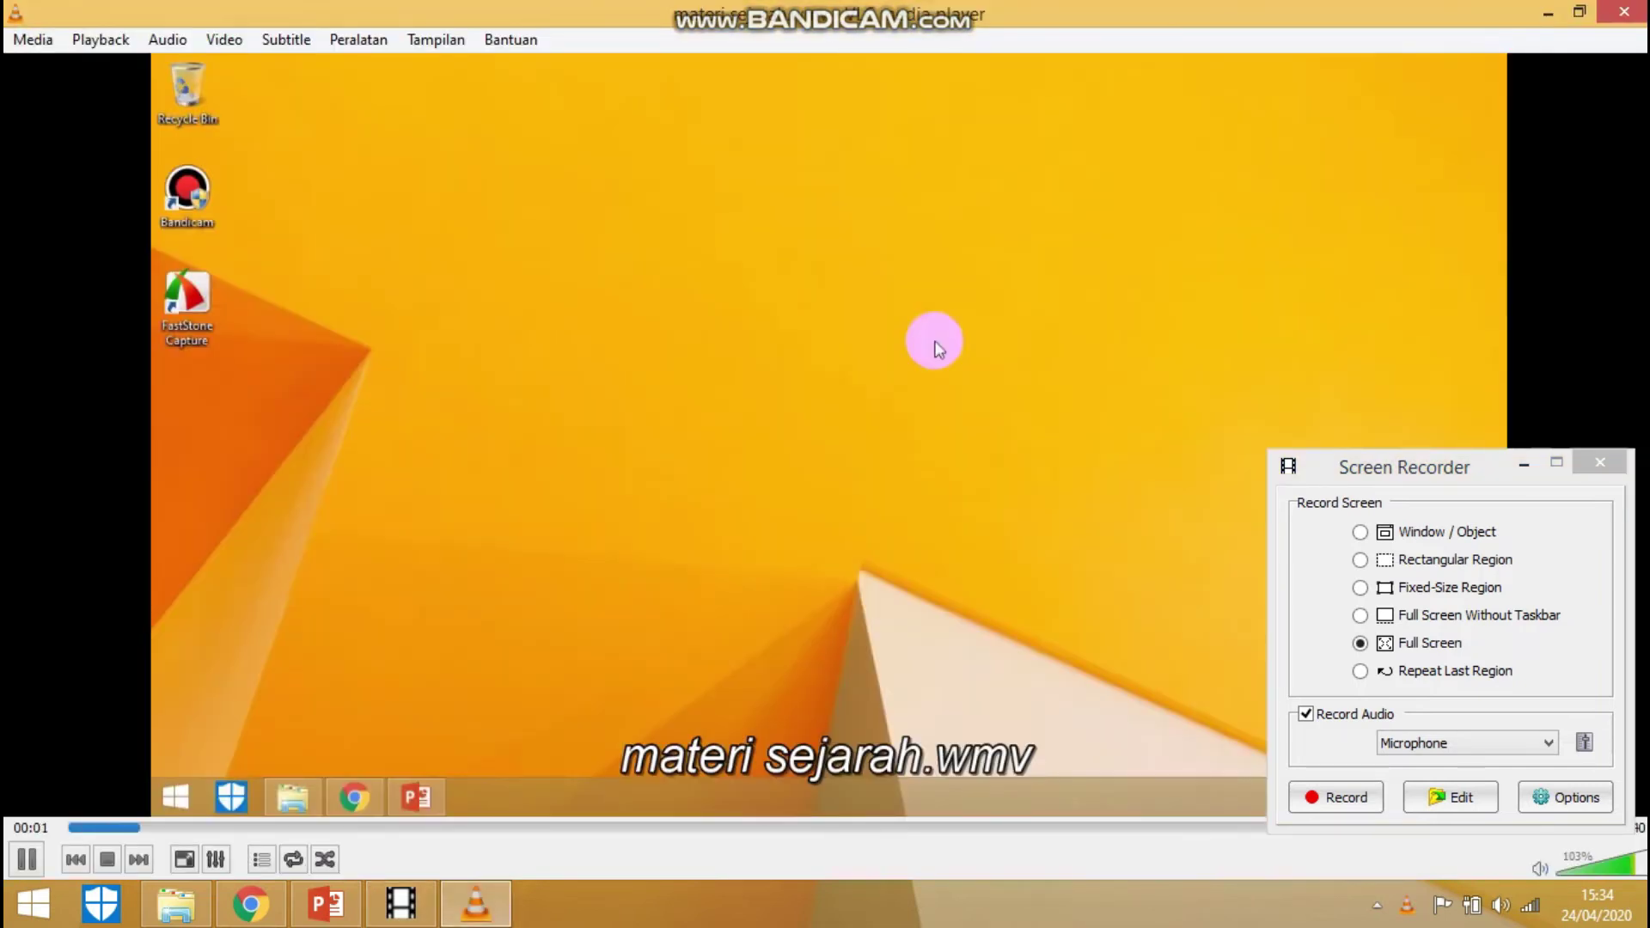
Skip ahead in the playback of materi sejarah.wmv, dismiss the Screen Recorder, and pause and close the video player
click(268, 826)
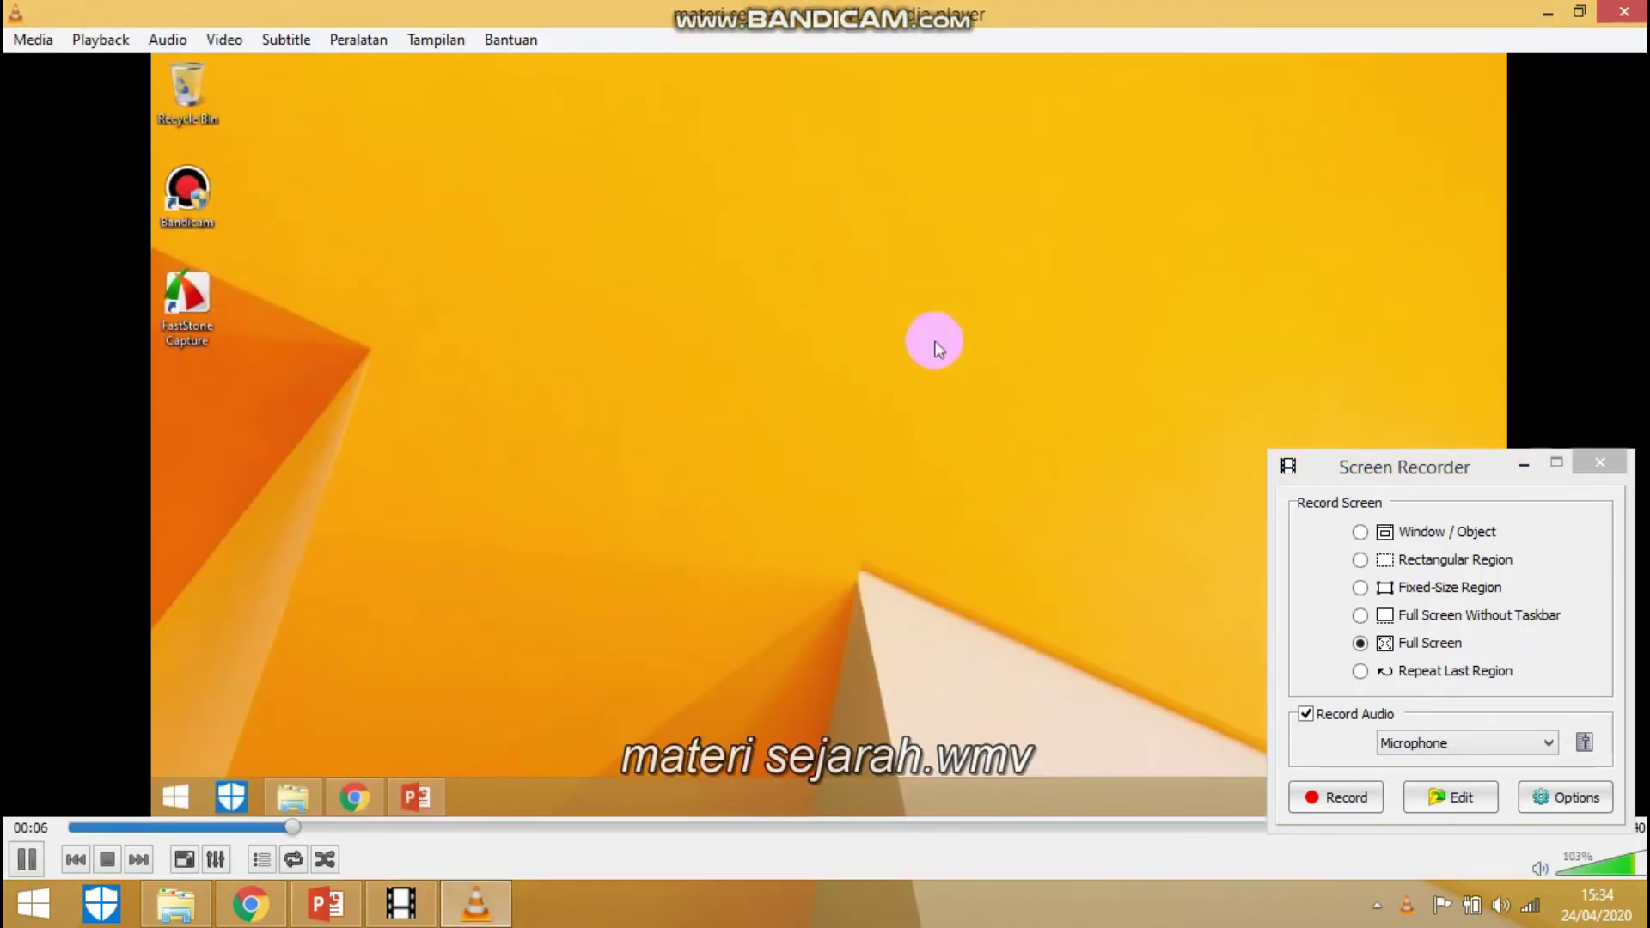
key(Escape)
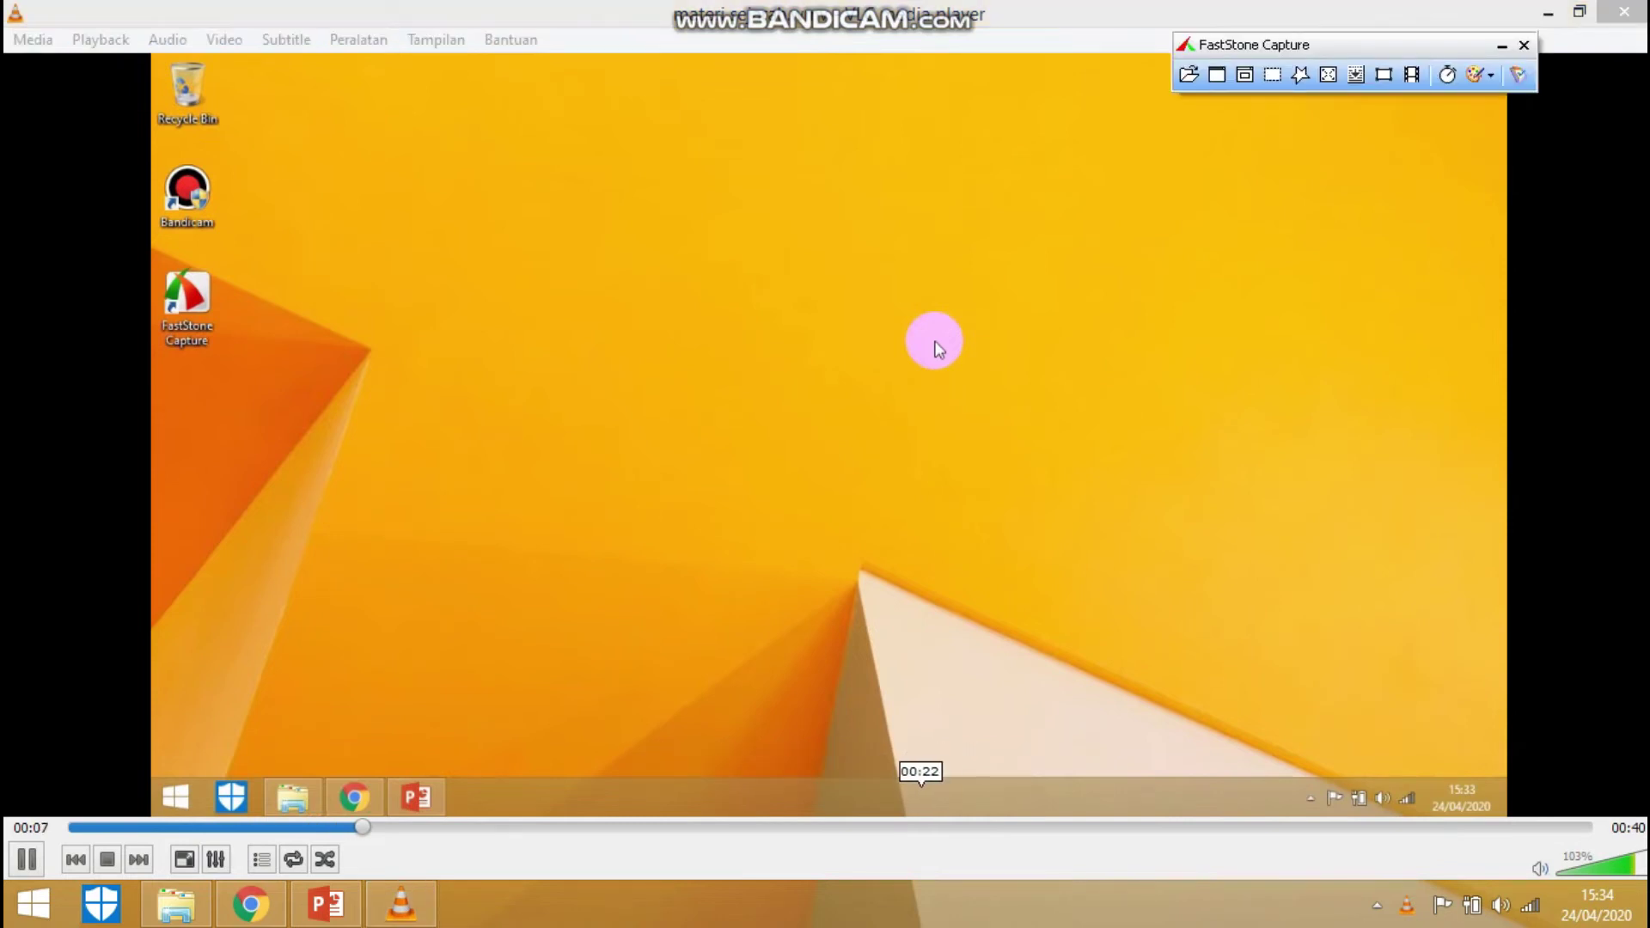
click(939, 348)
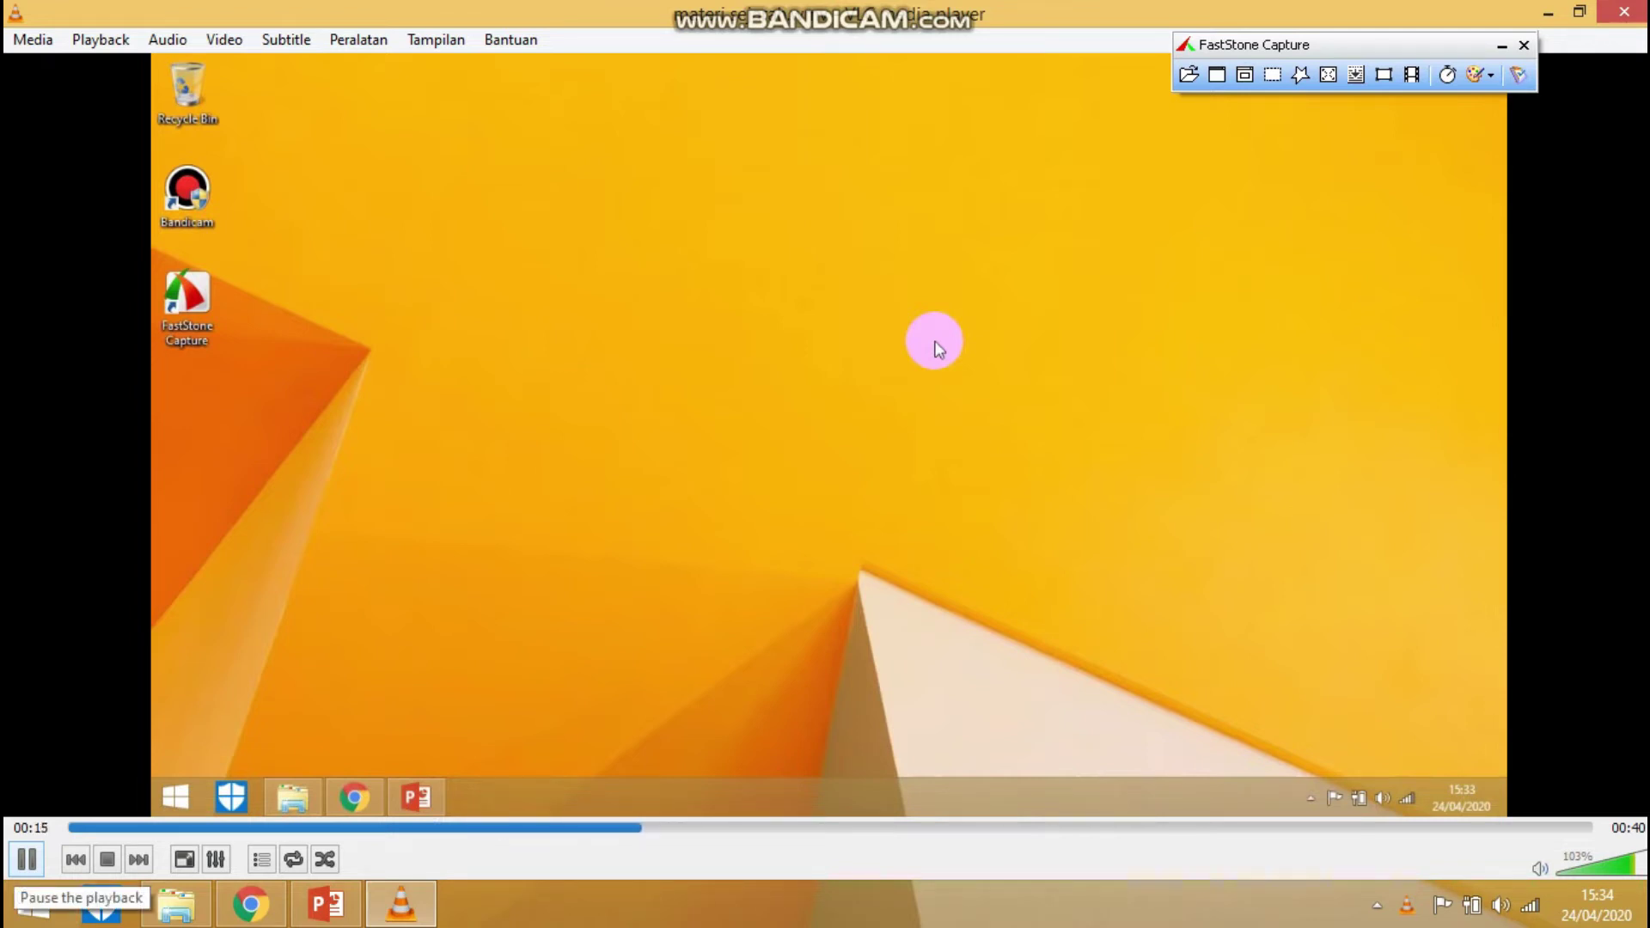
click(26, 860)
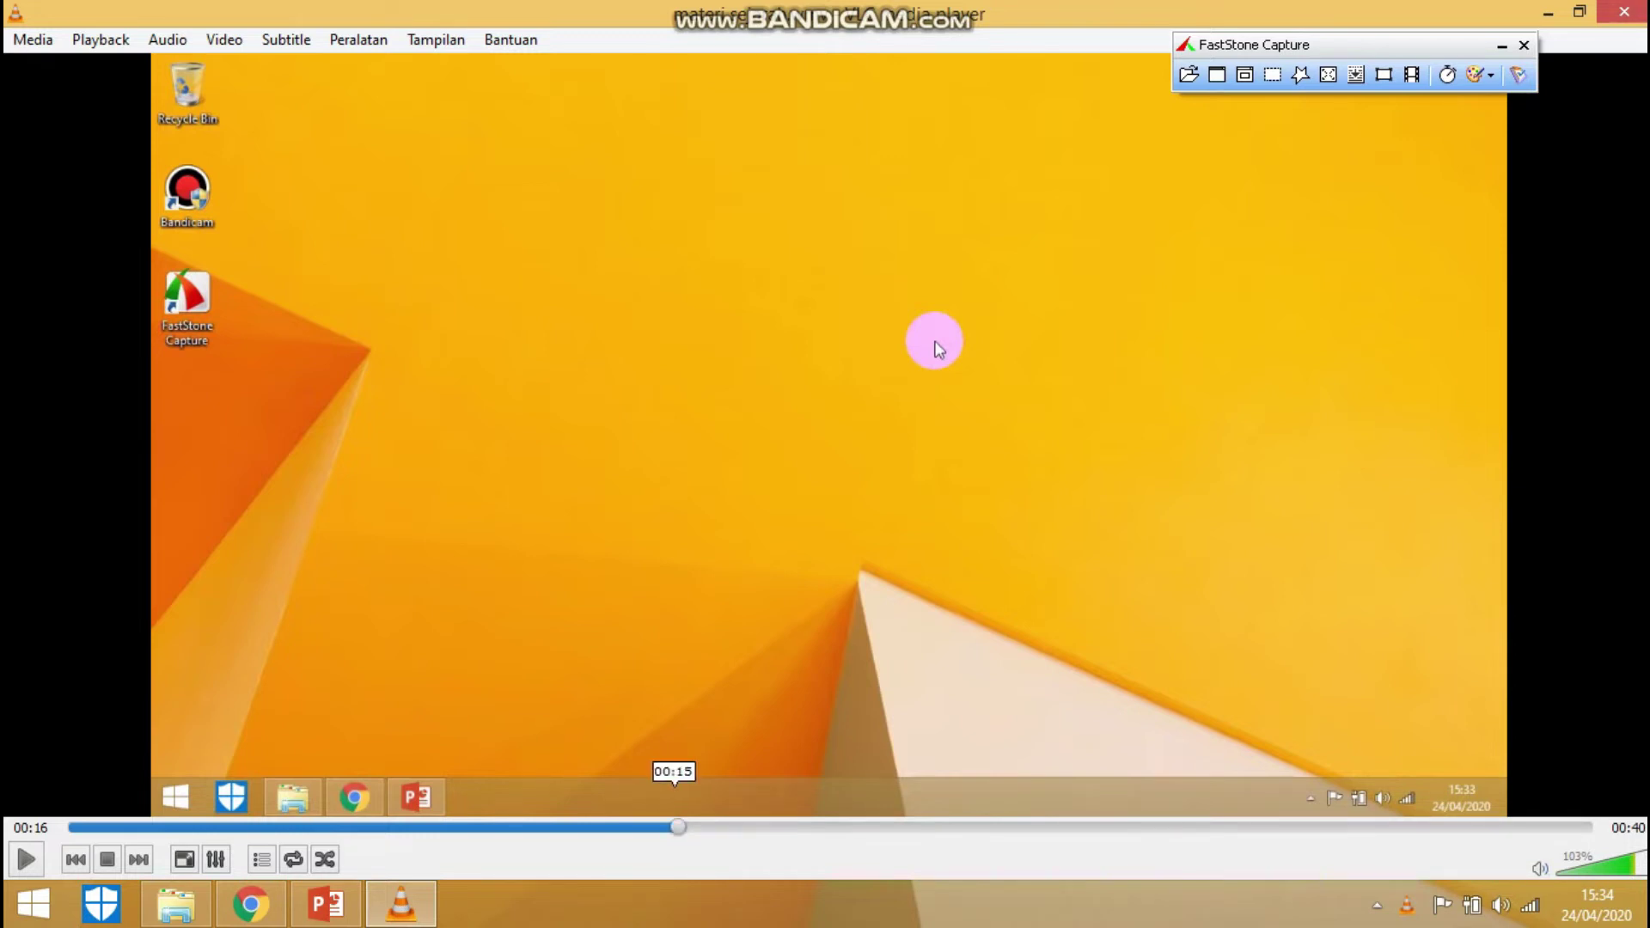
click(1624, 12)
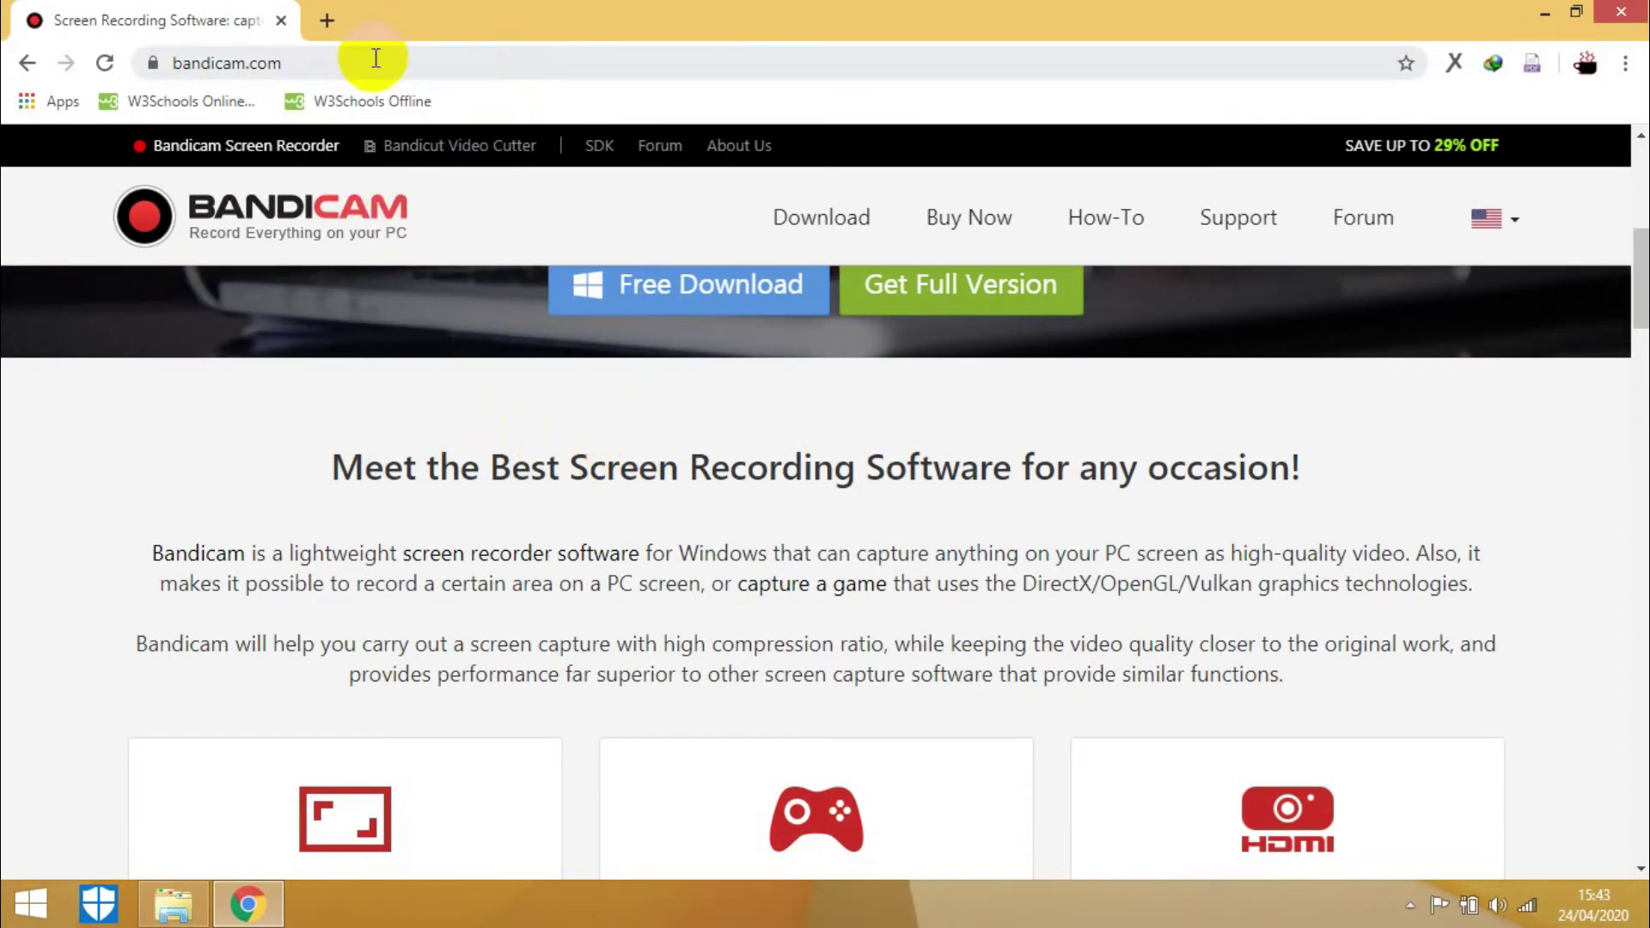
Open the Bandicam download page on bandicam.com and switch to the Programs folder in File Explorer
click(228, 62)
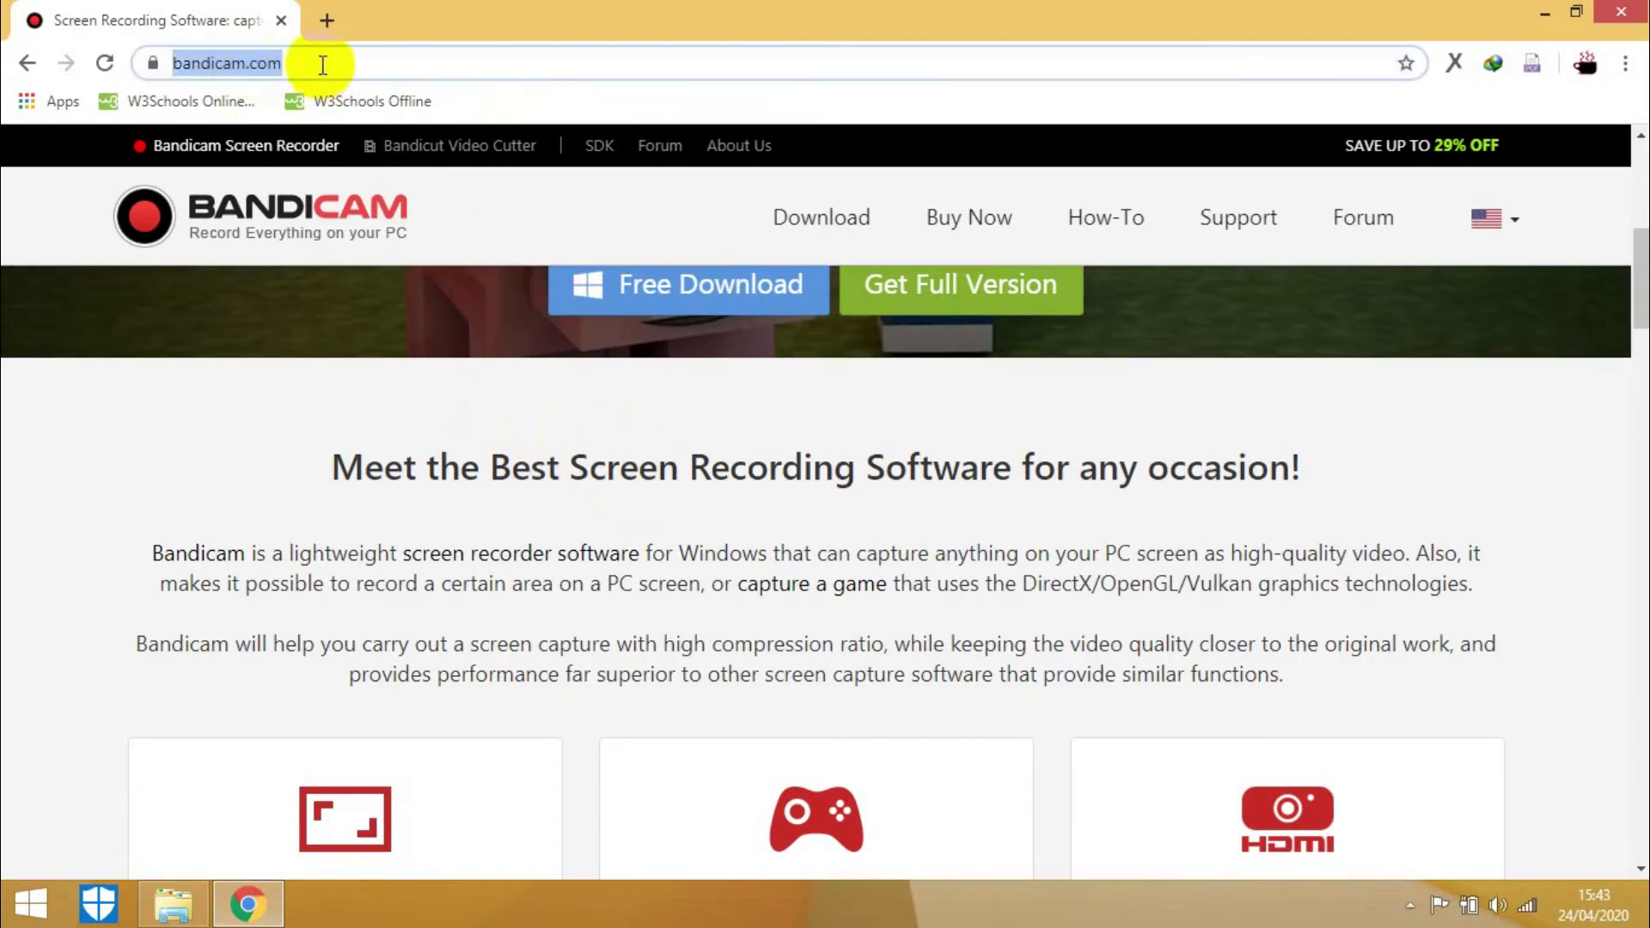
click(320, 62)
click(703, 569)
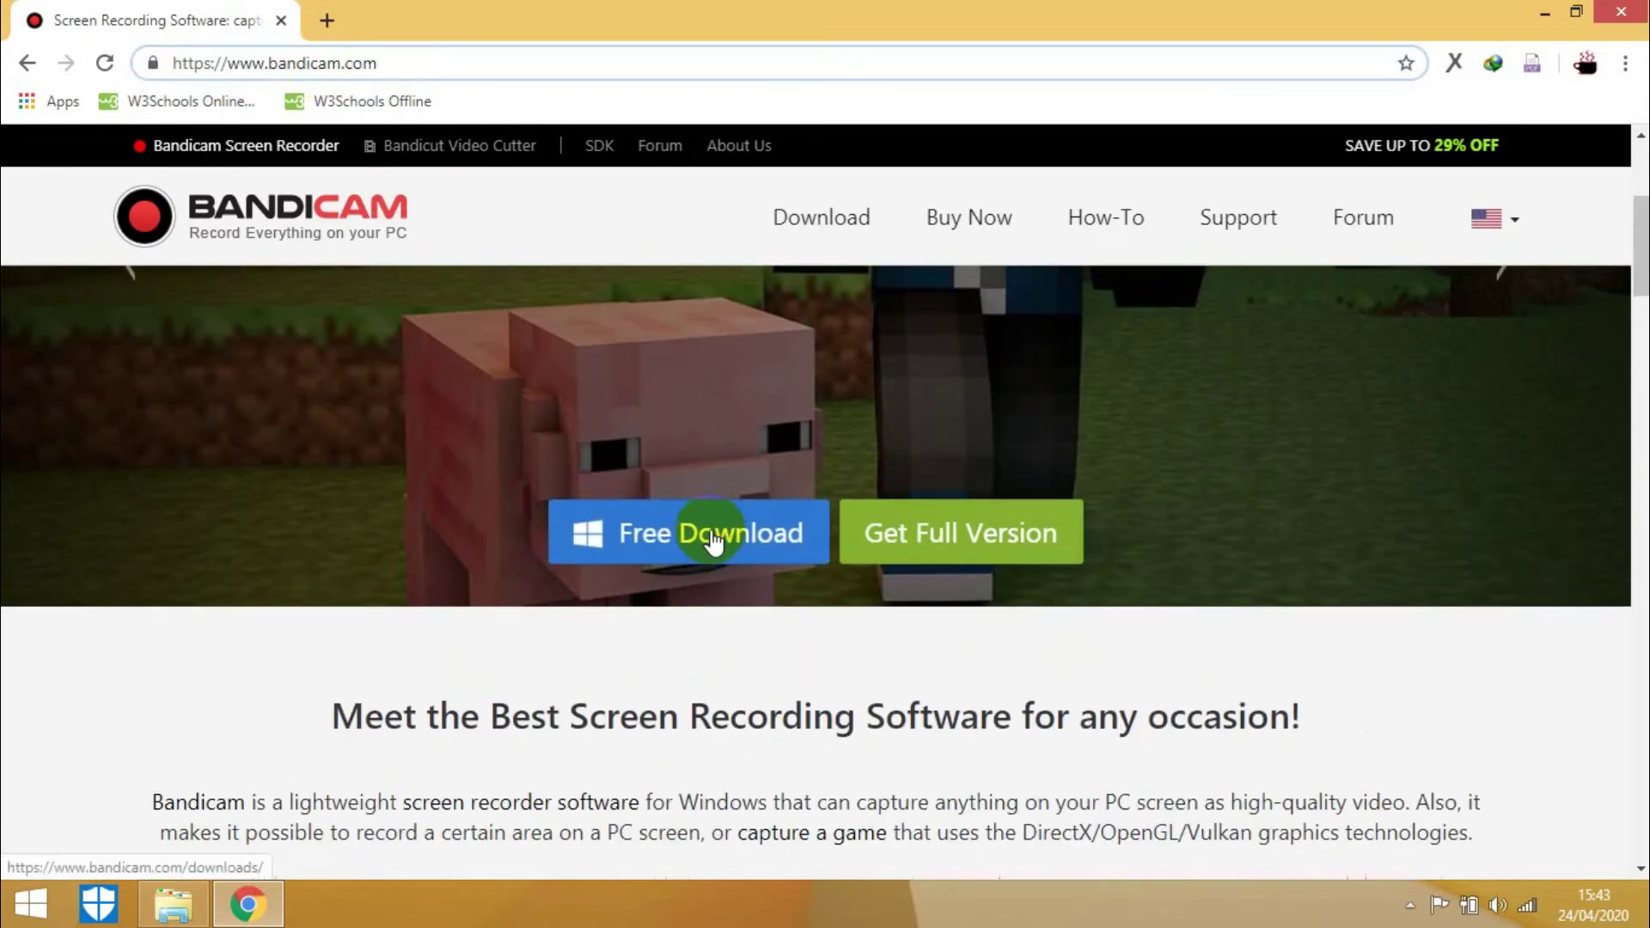
scroll(812, 284, down, 5)
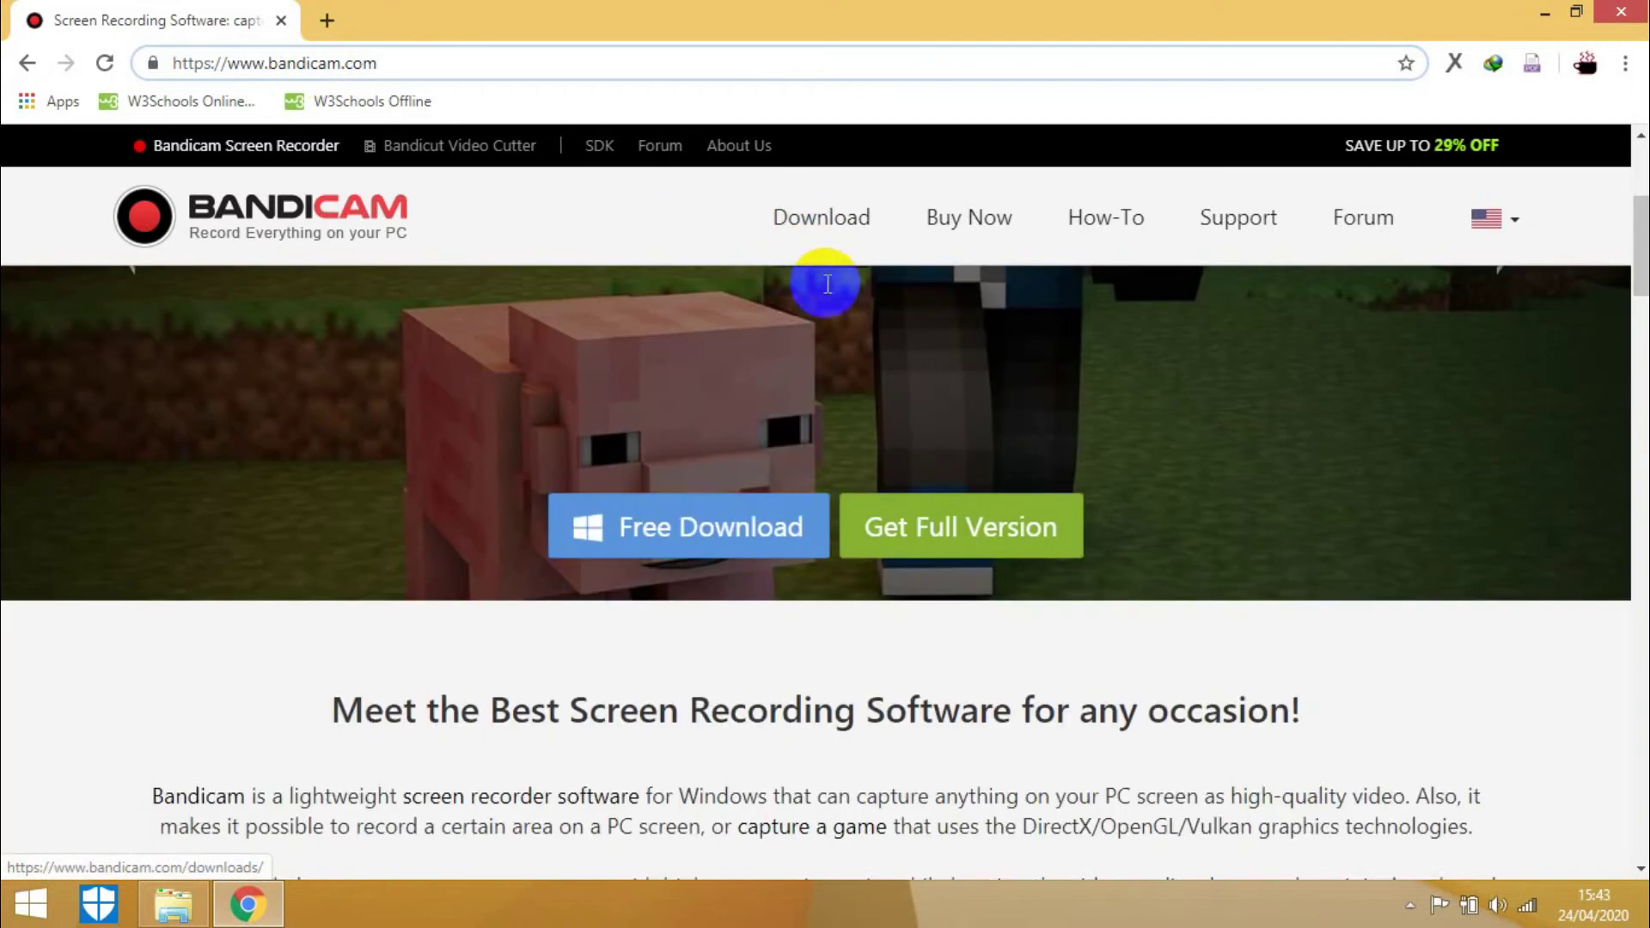
click(733, 442)
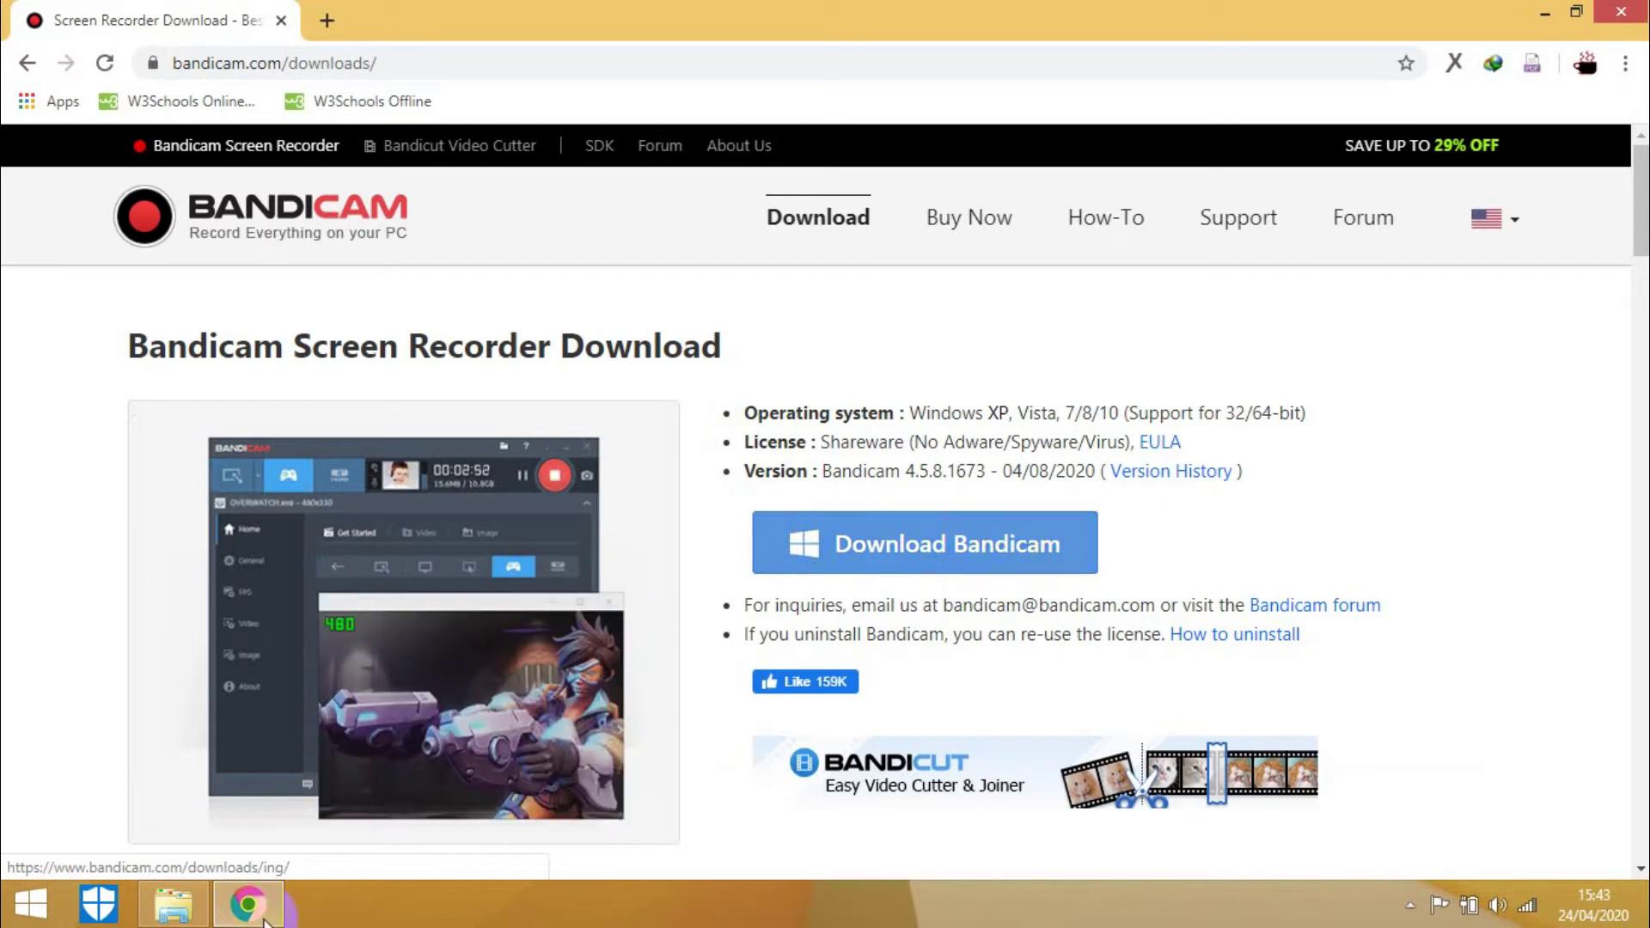
click(172, 902)
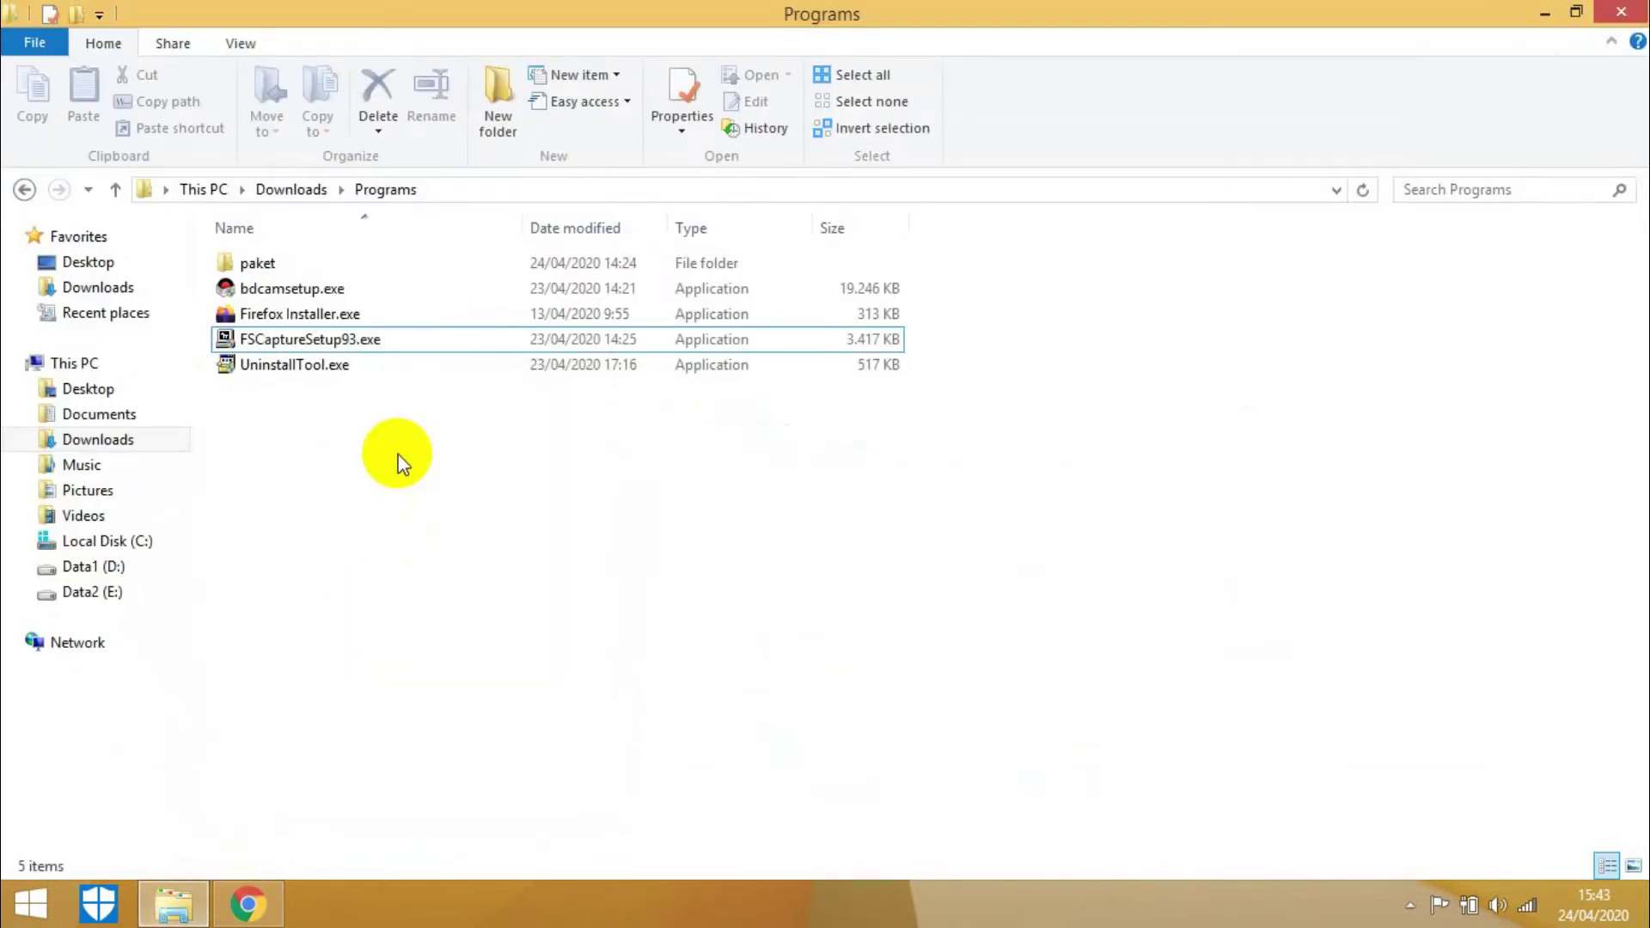
Run bdcamsetup.exe and install Bandicam in English with the General components in C:\Program Files (x86)\Bandicam
click(288, 287)
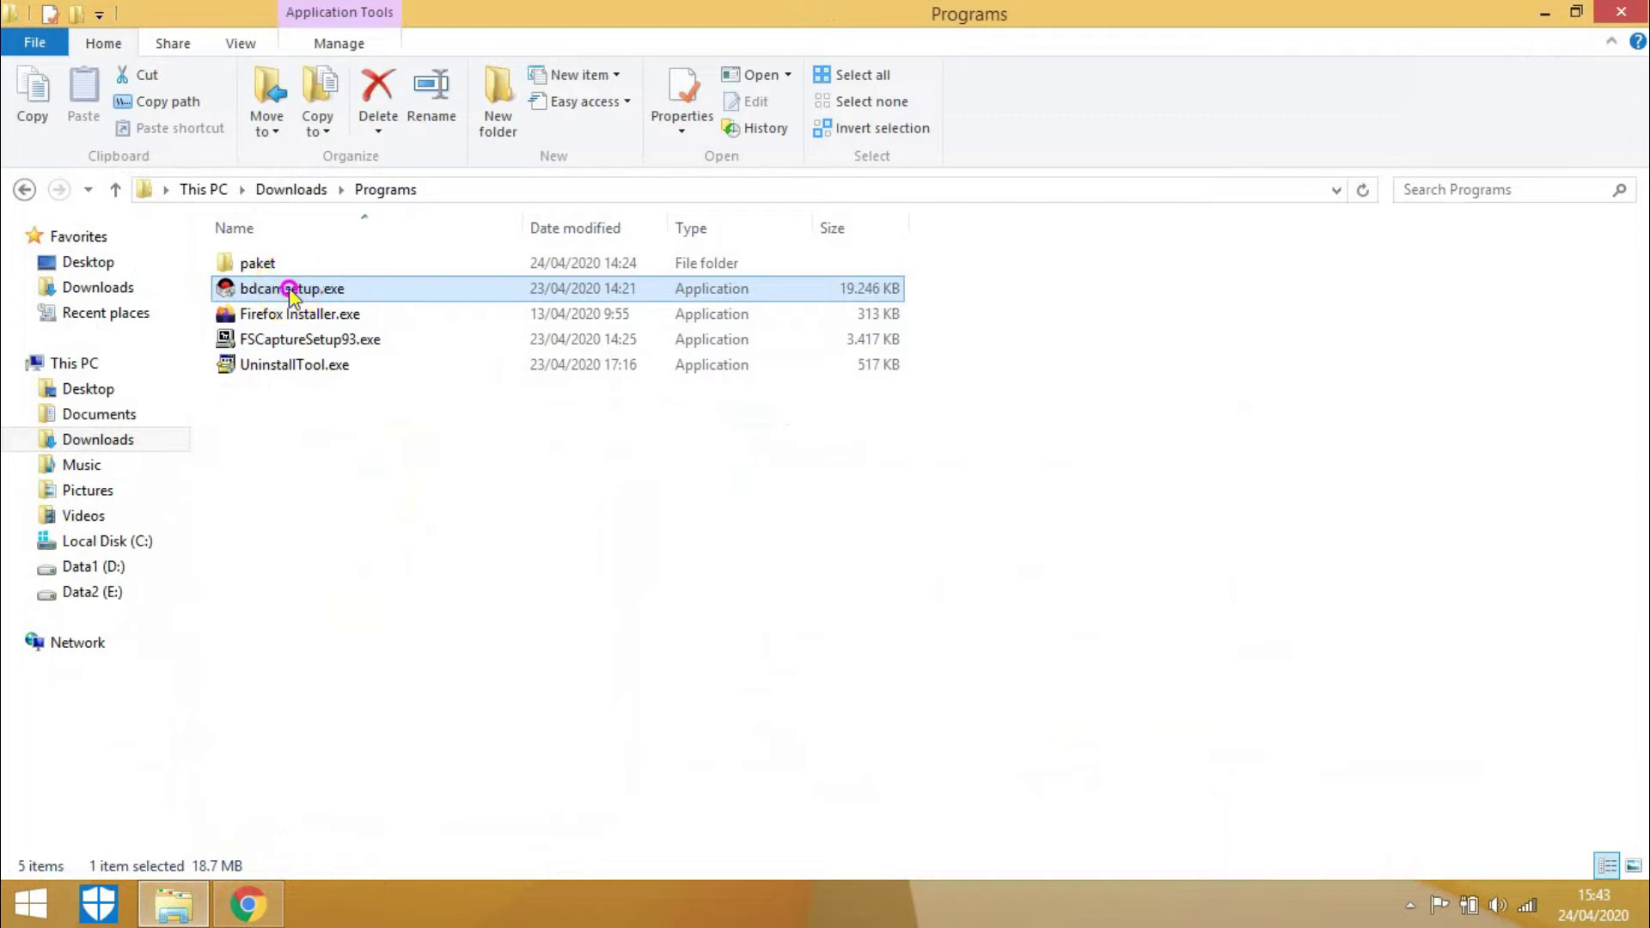
double_click(289, 287)
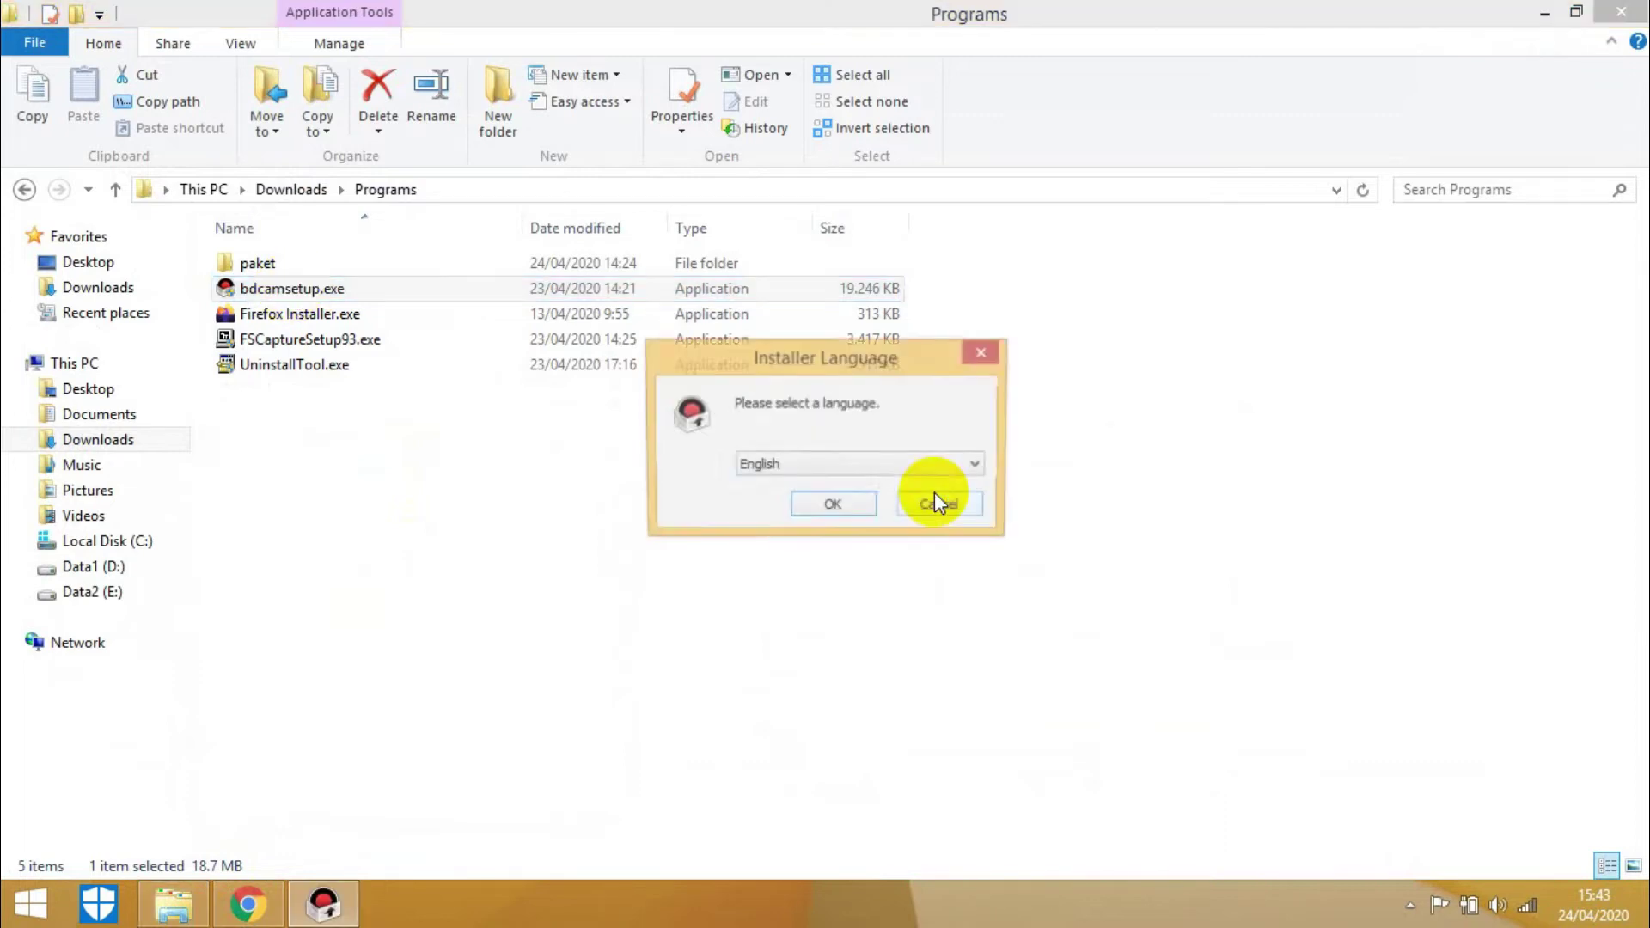
click(848, 514)
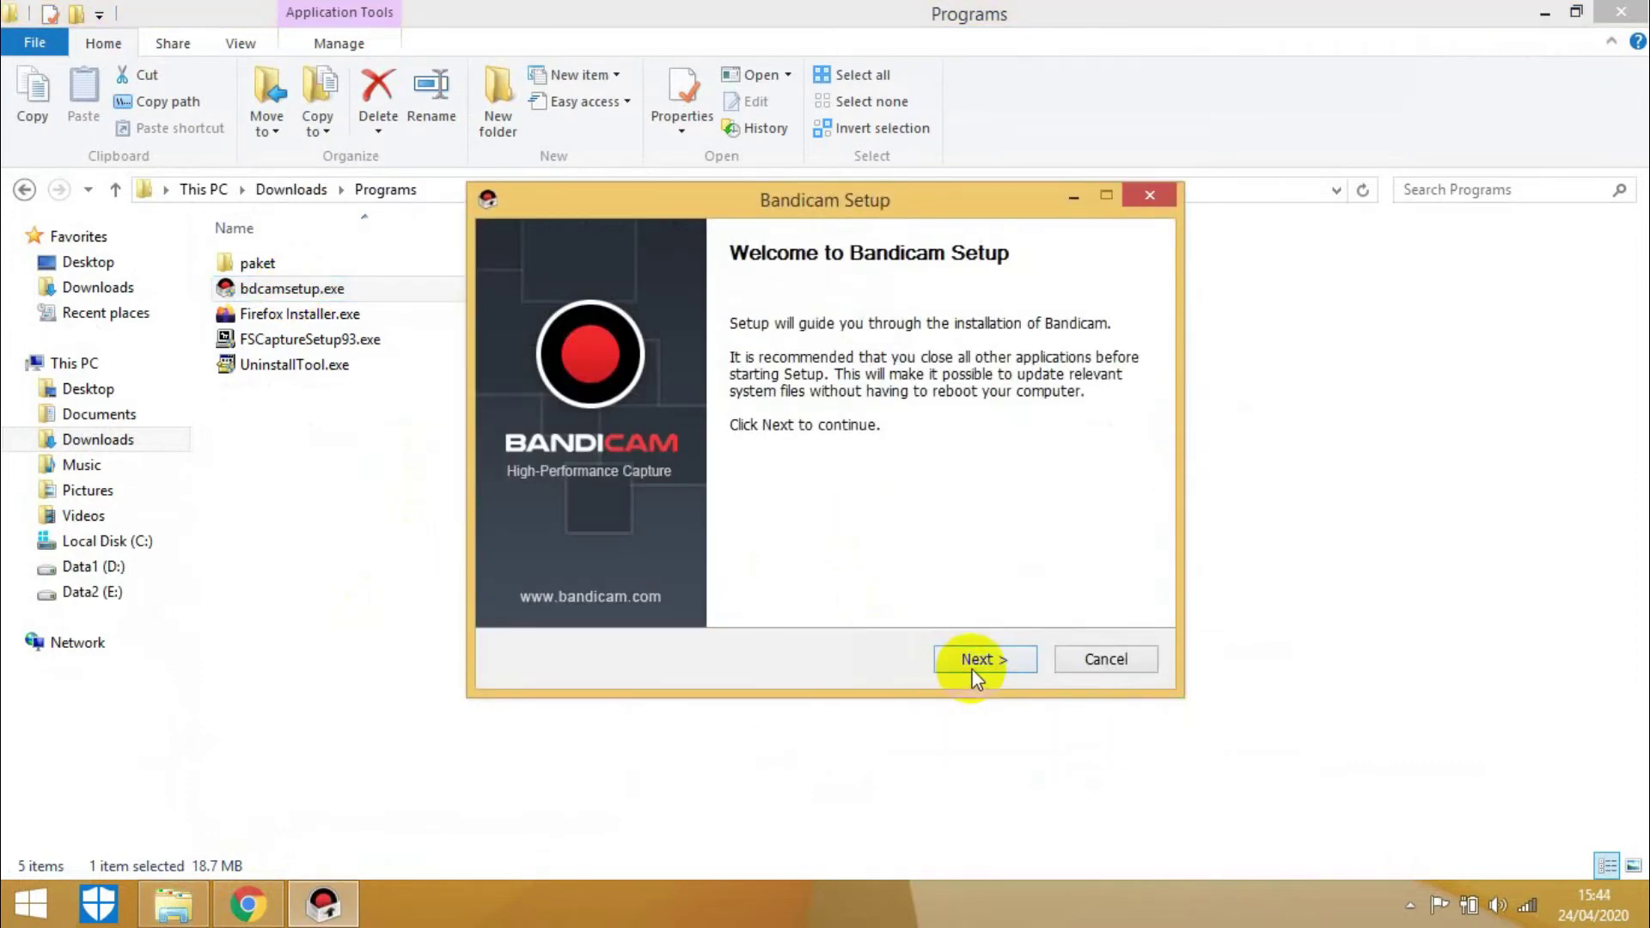
click(978, 660)
click(983, 661)
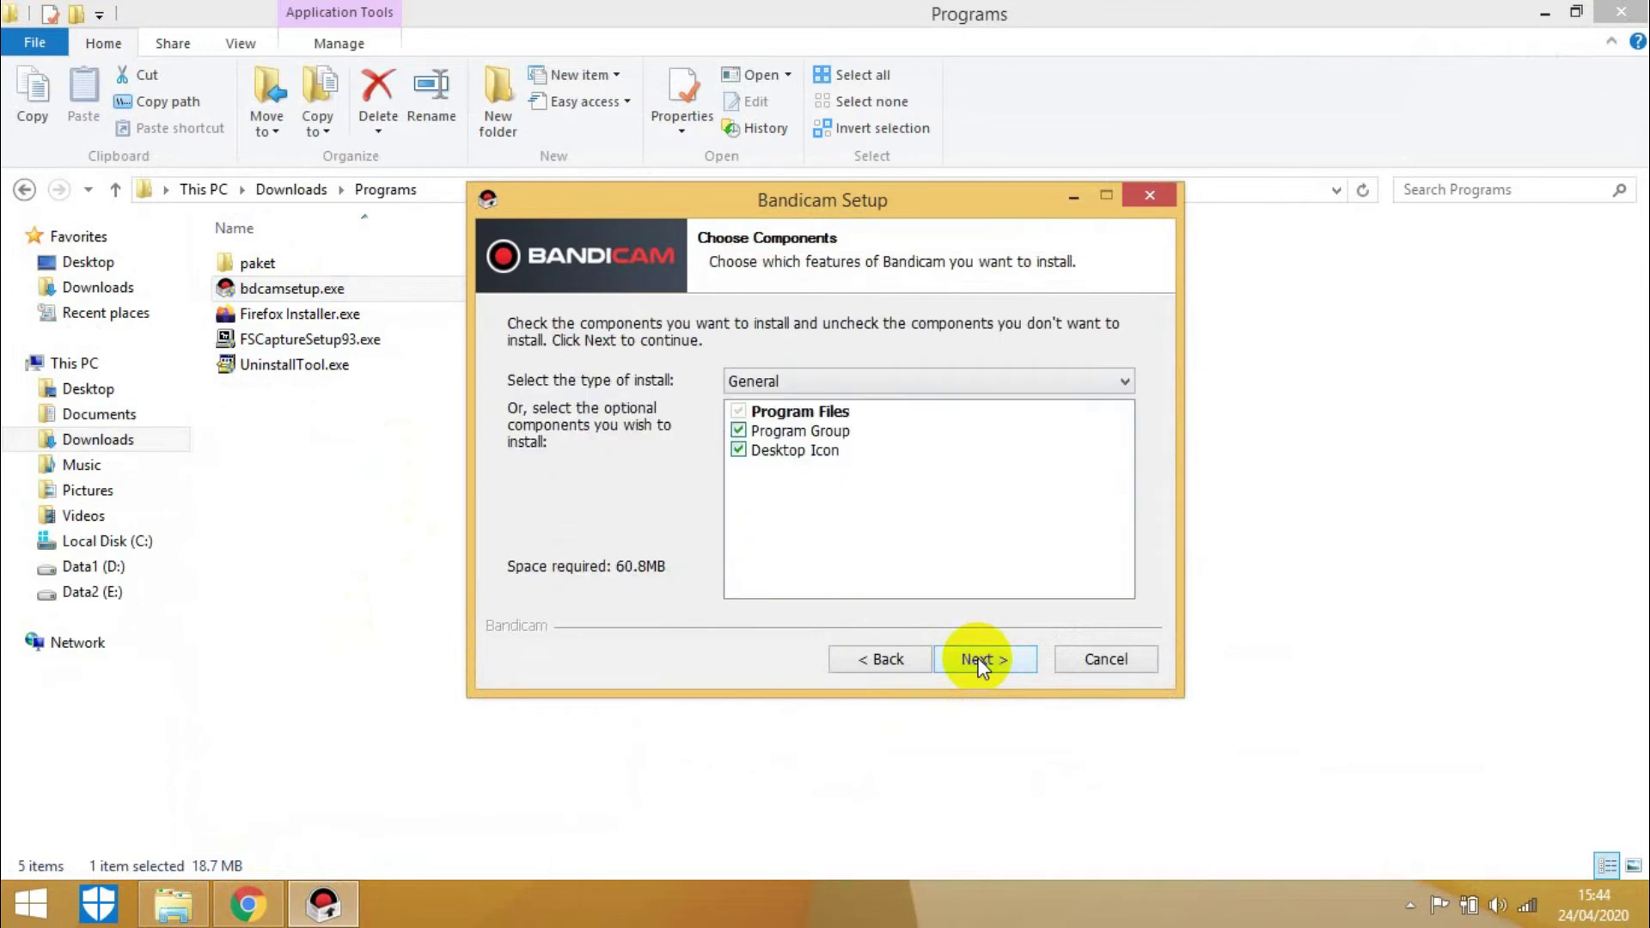
click(980, 661)
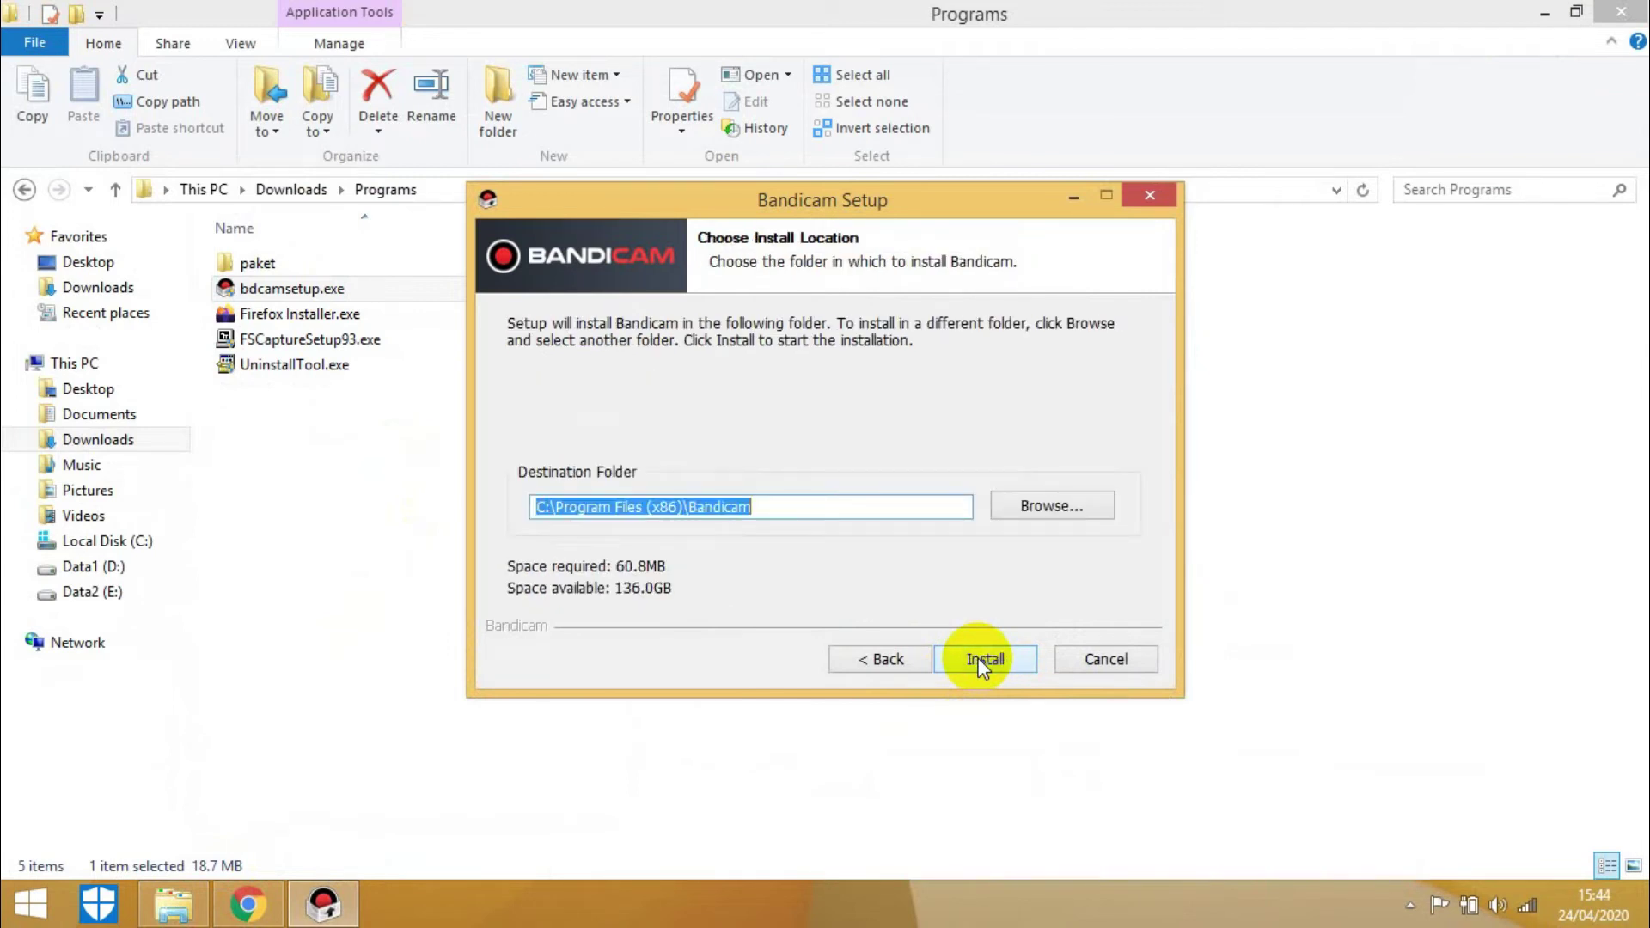
click(983, 662)
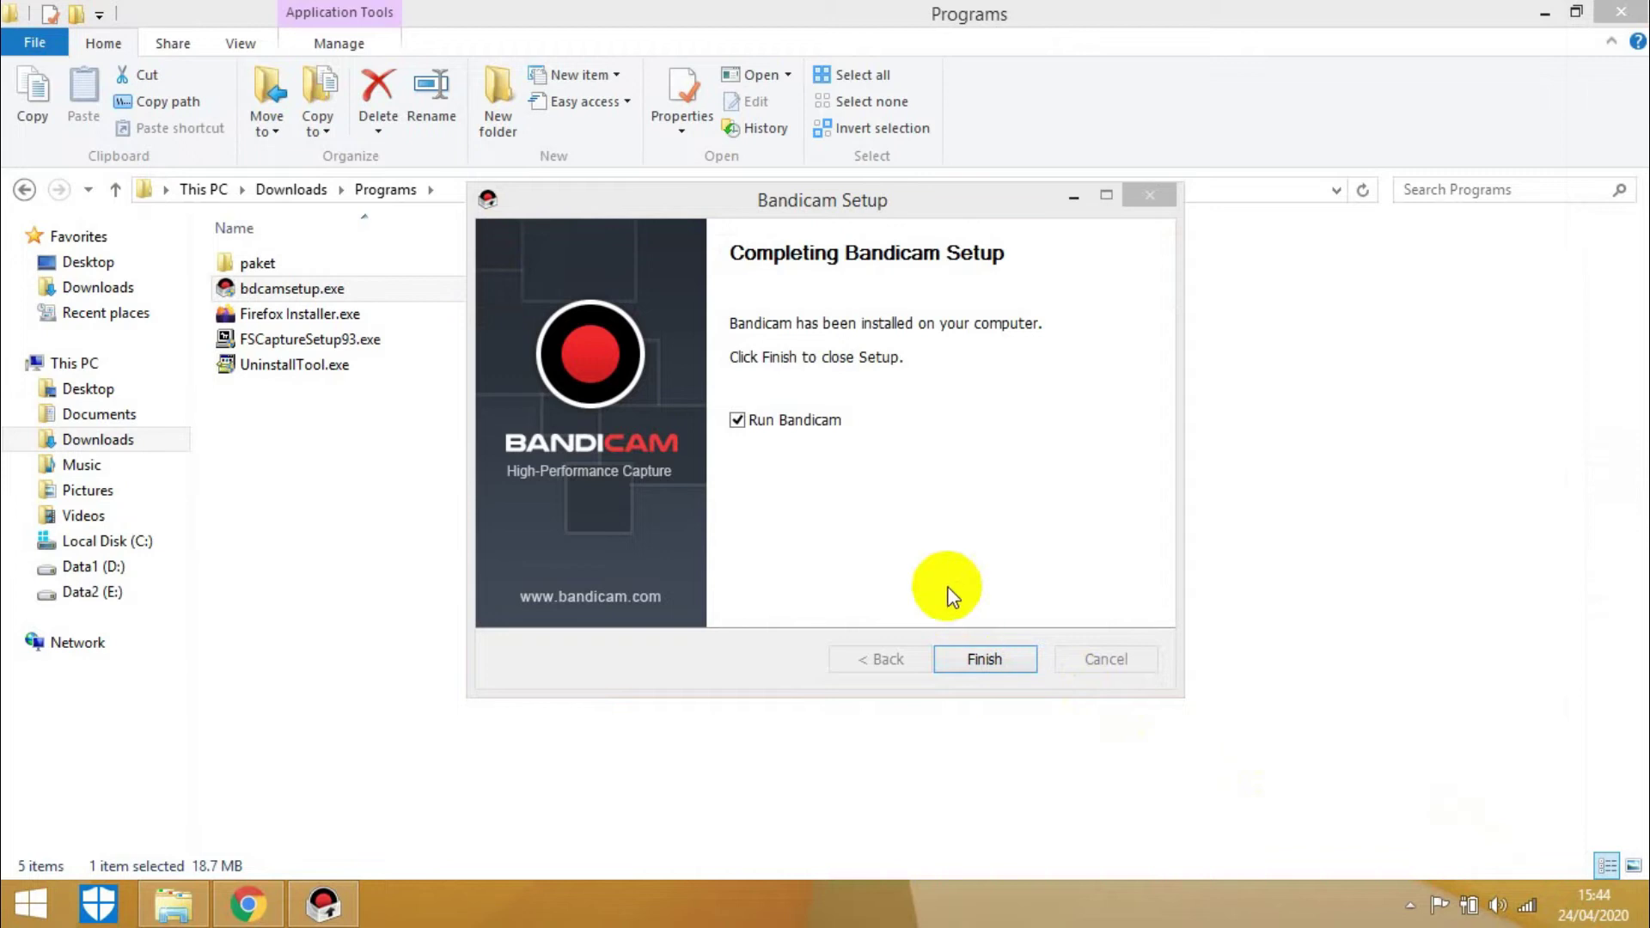
Finish the setup with Run Bandicam enabled, and clear away the installation web page and its browser window
click(1642, 904)
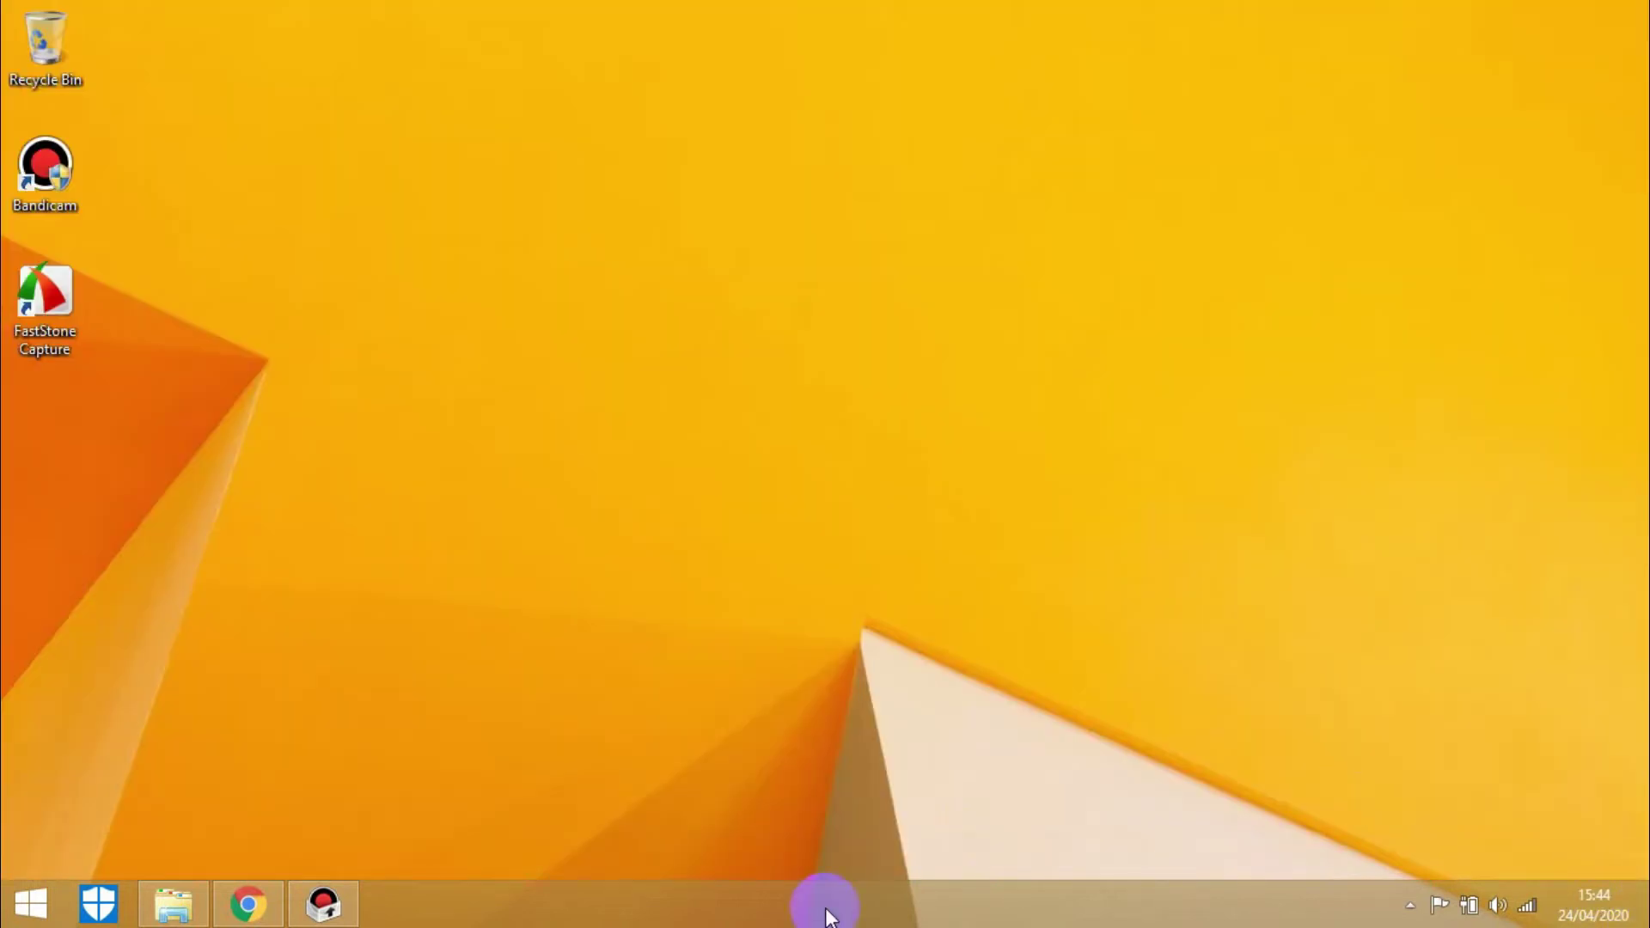
click(387, 808)
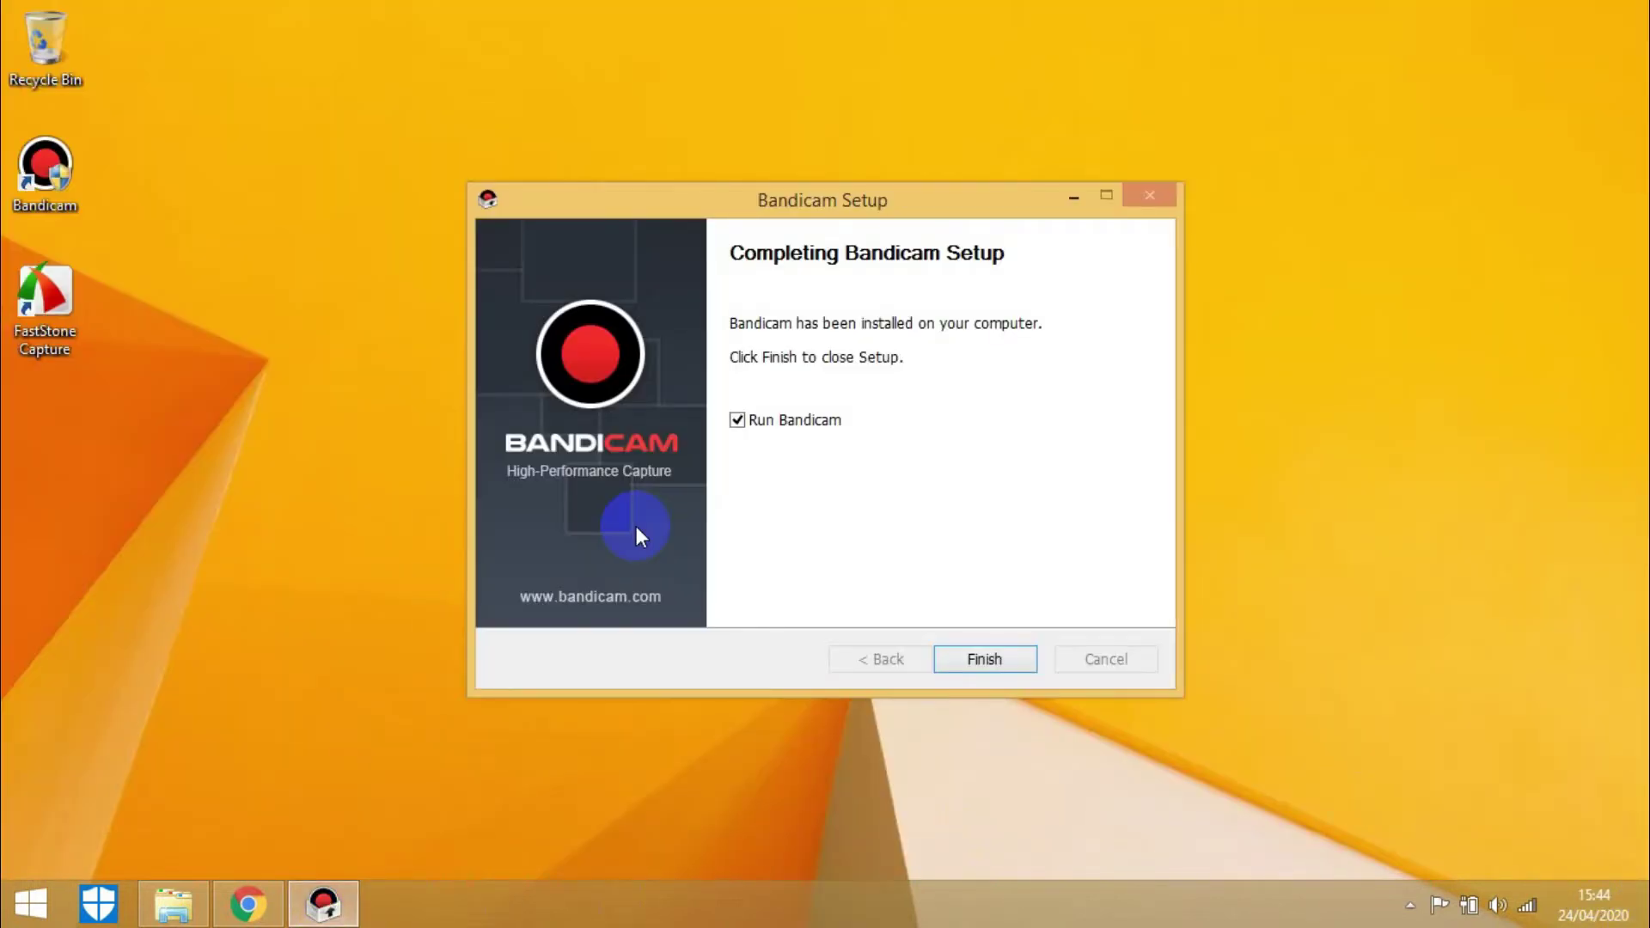
click(994, 653)
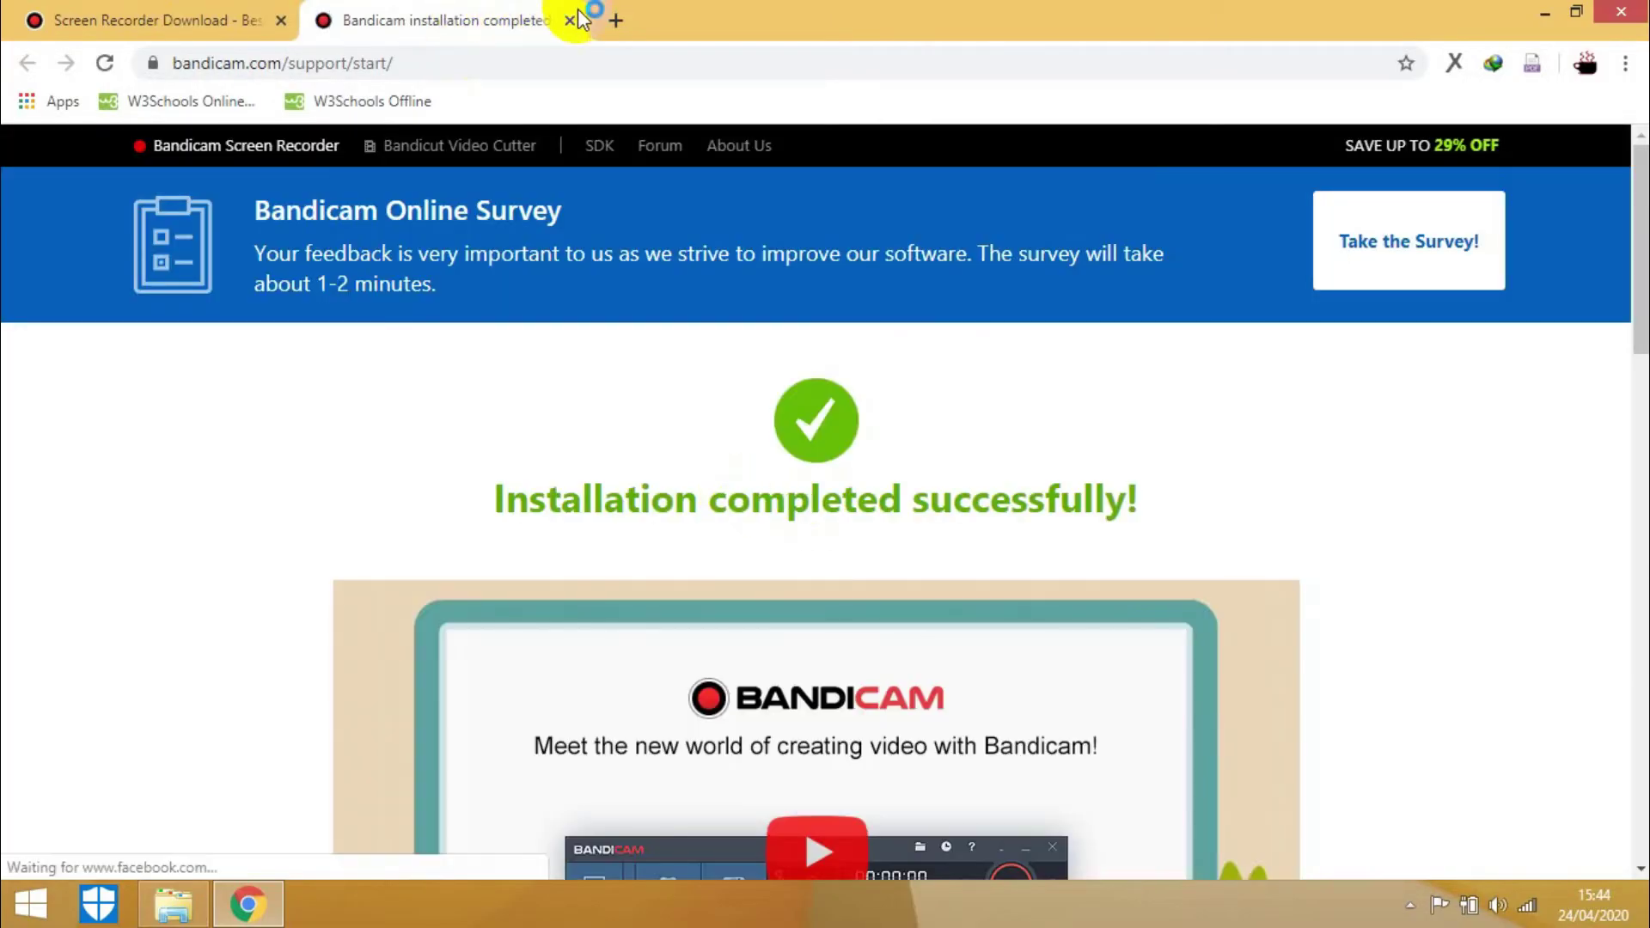
click(568, 20)
click(248, 903)
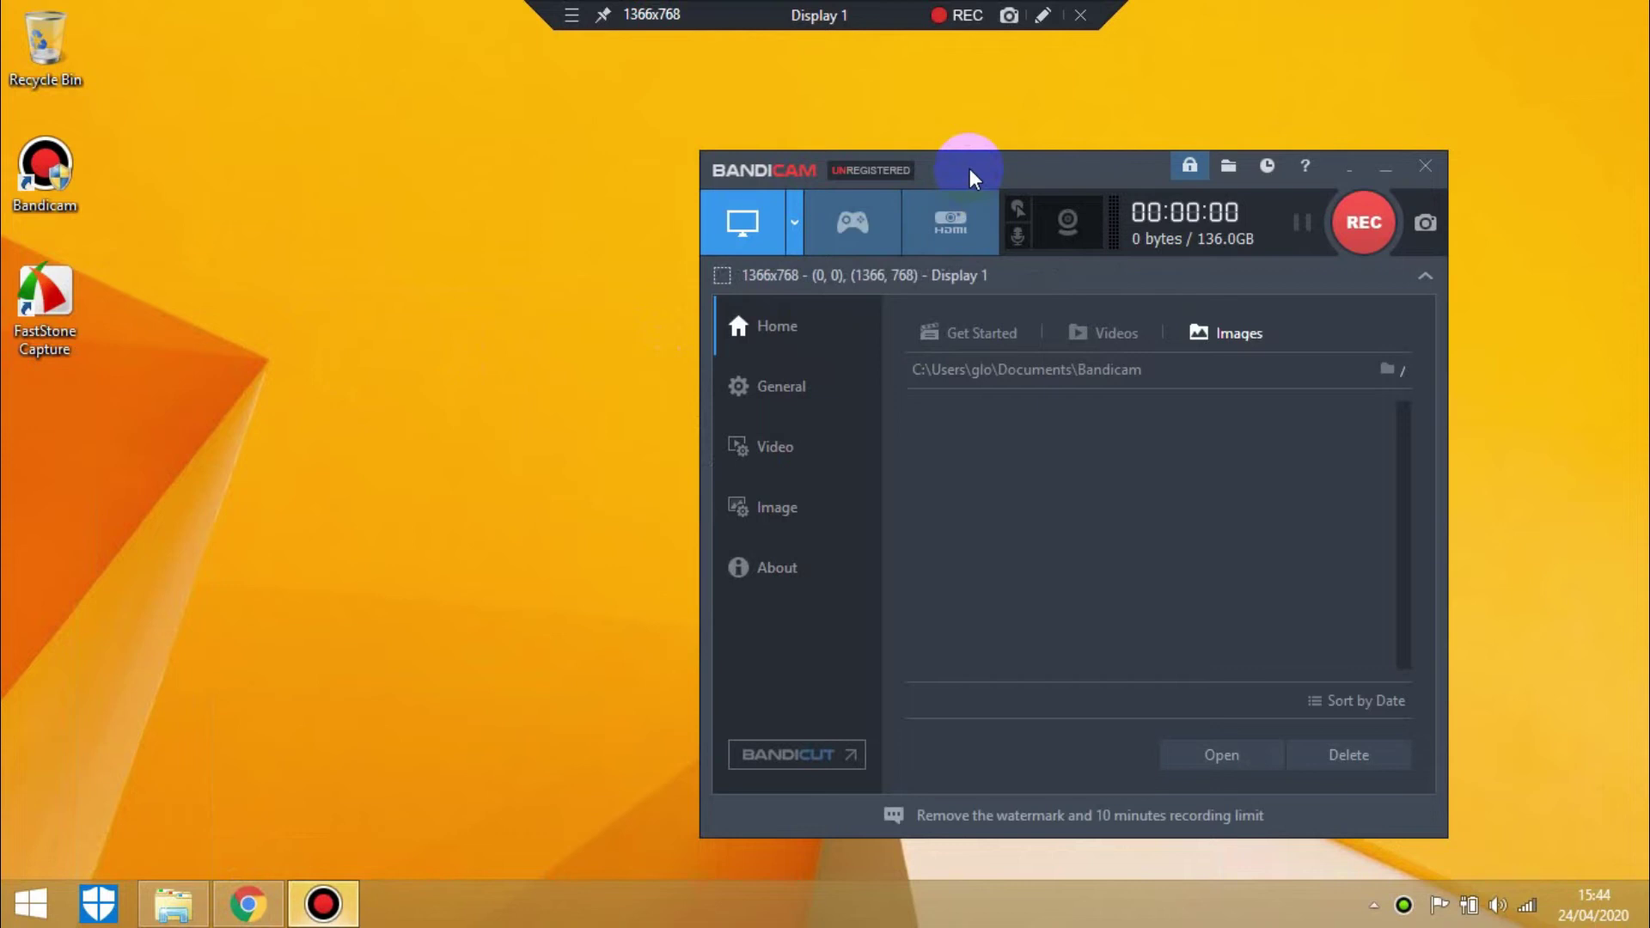
Move the Bandicam window aside on the desktop and choose Fullscreen as the screen recording mode
drag(974, 178, 728, 141)
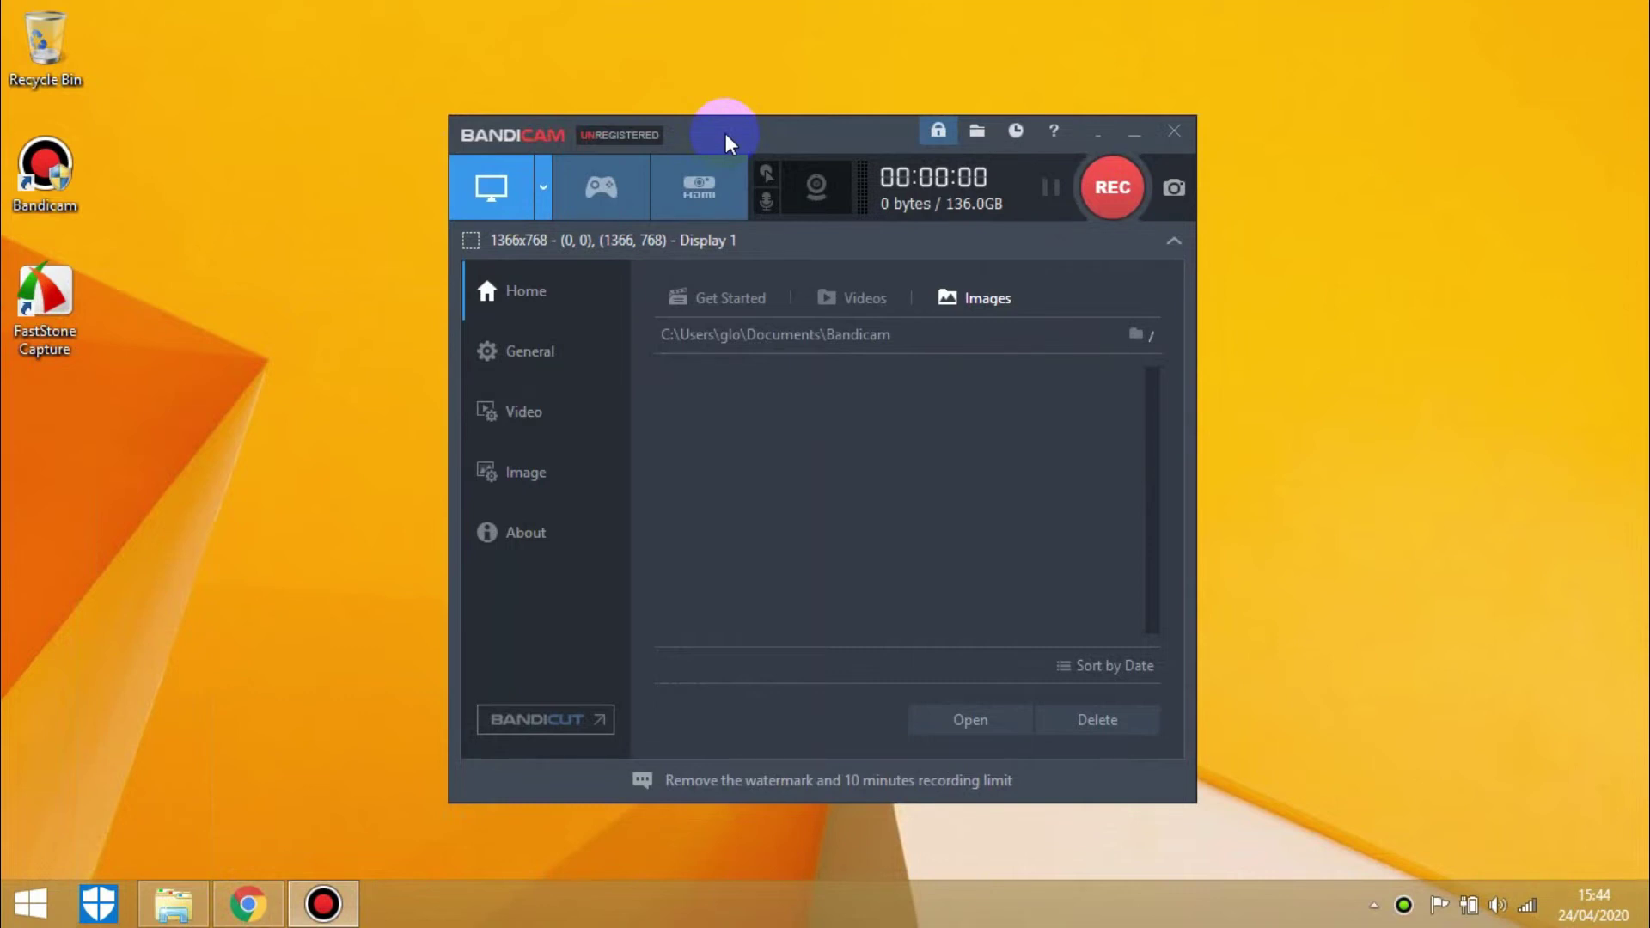
drag(851, 140, 1265, 62)
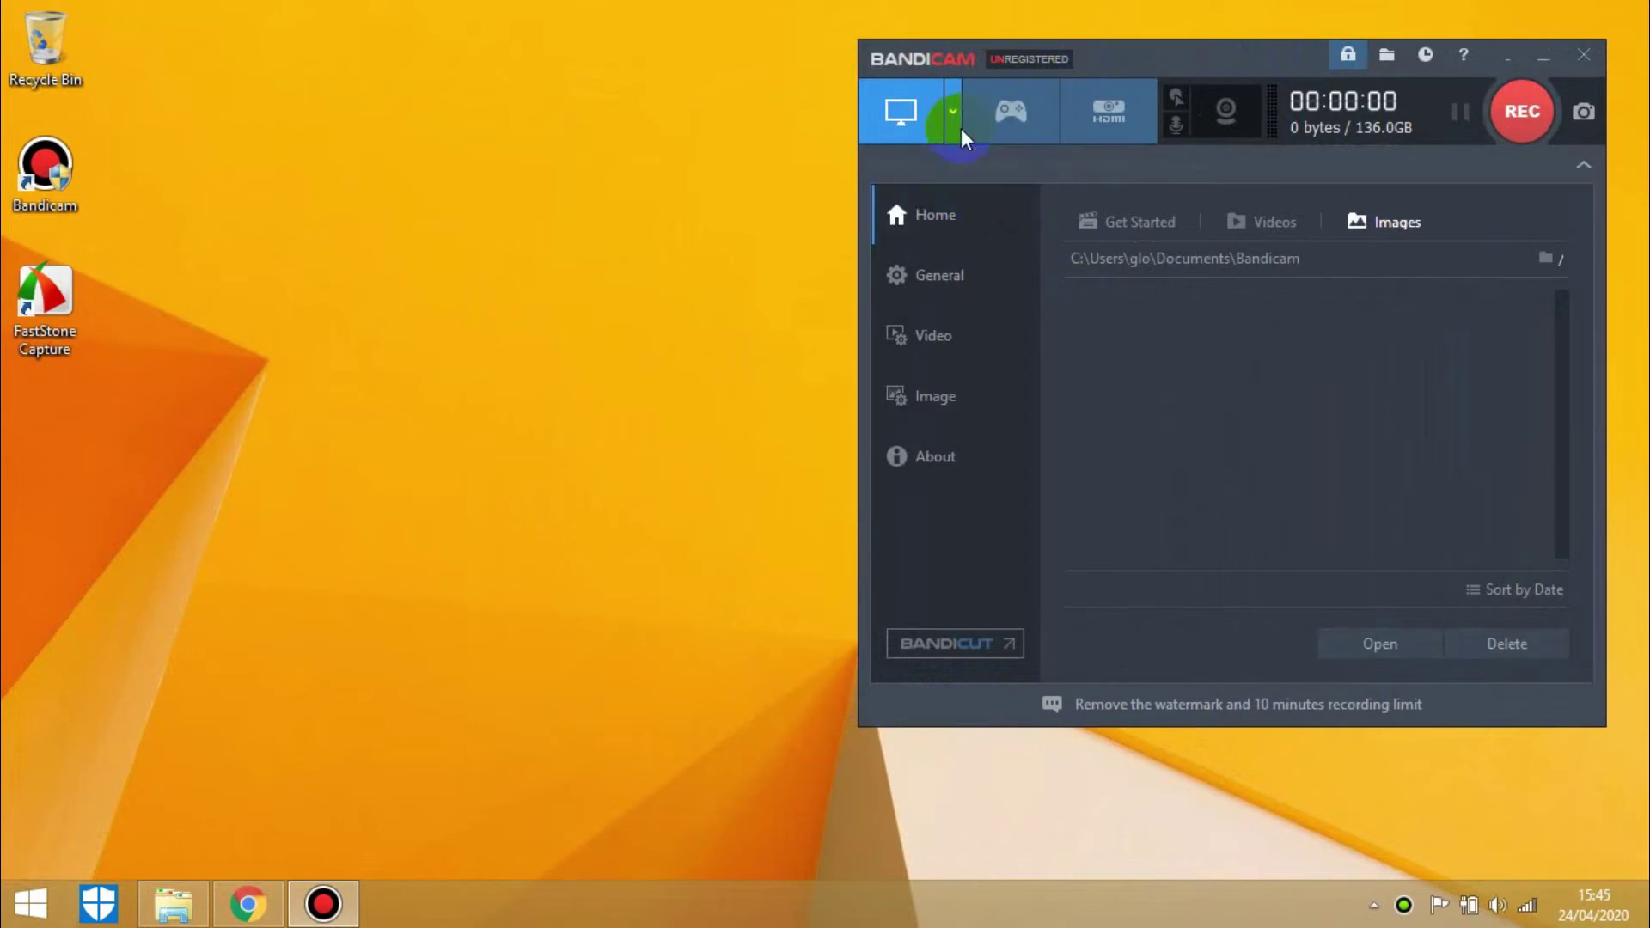
drag(1128, 66, 1114, 54)
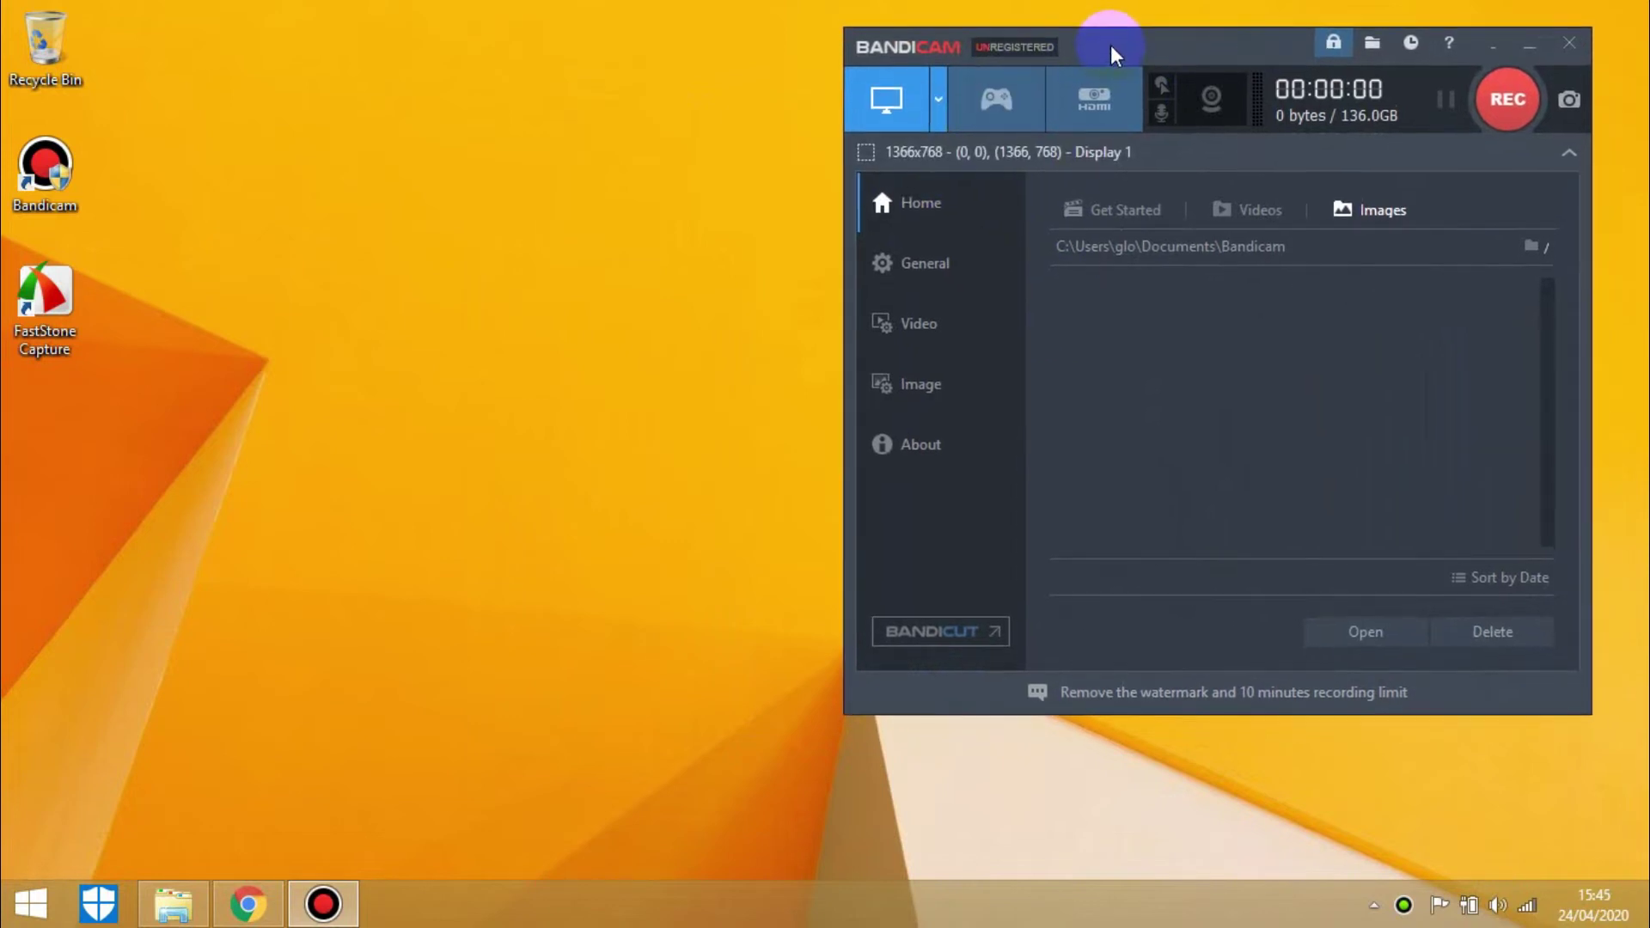
click(941, 103)
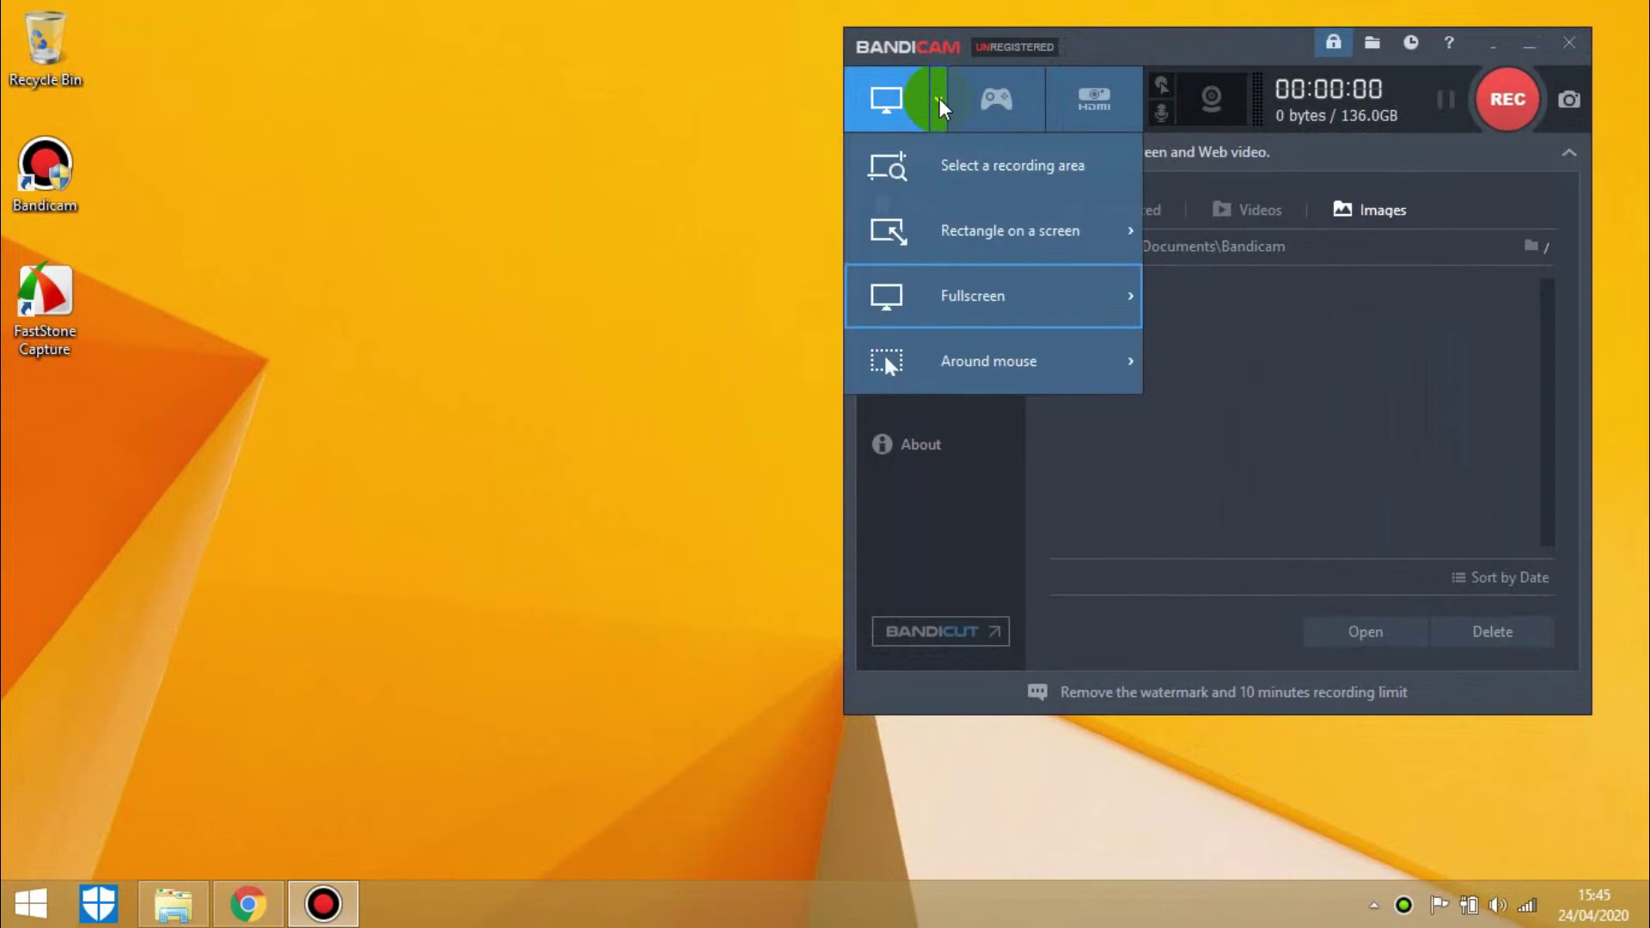
mouse_move(983, 306)
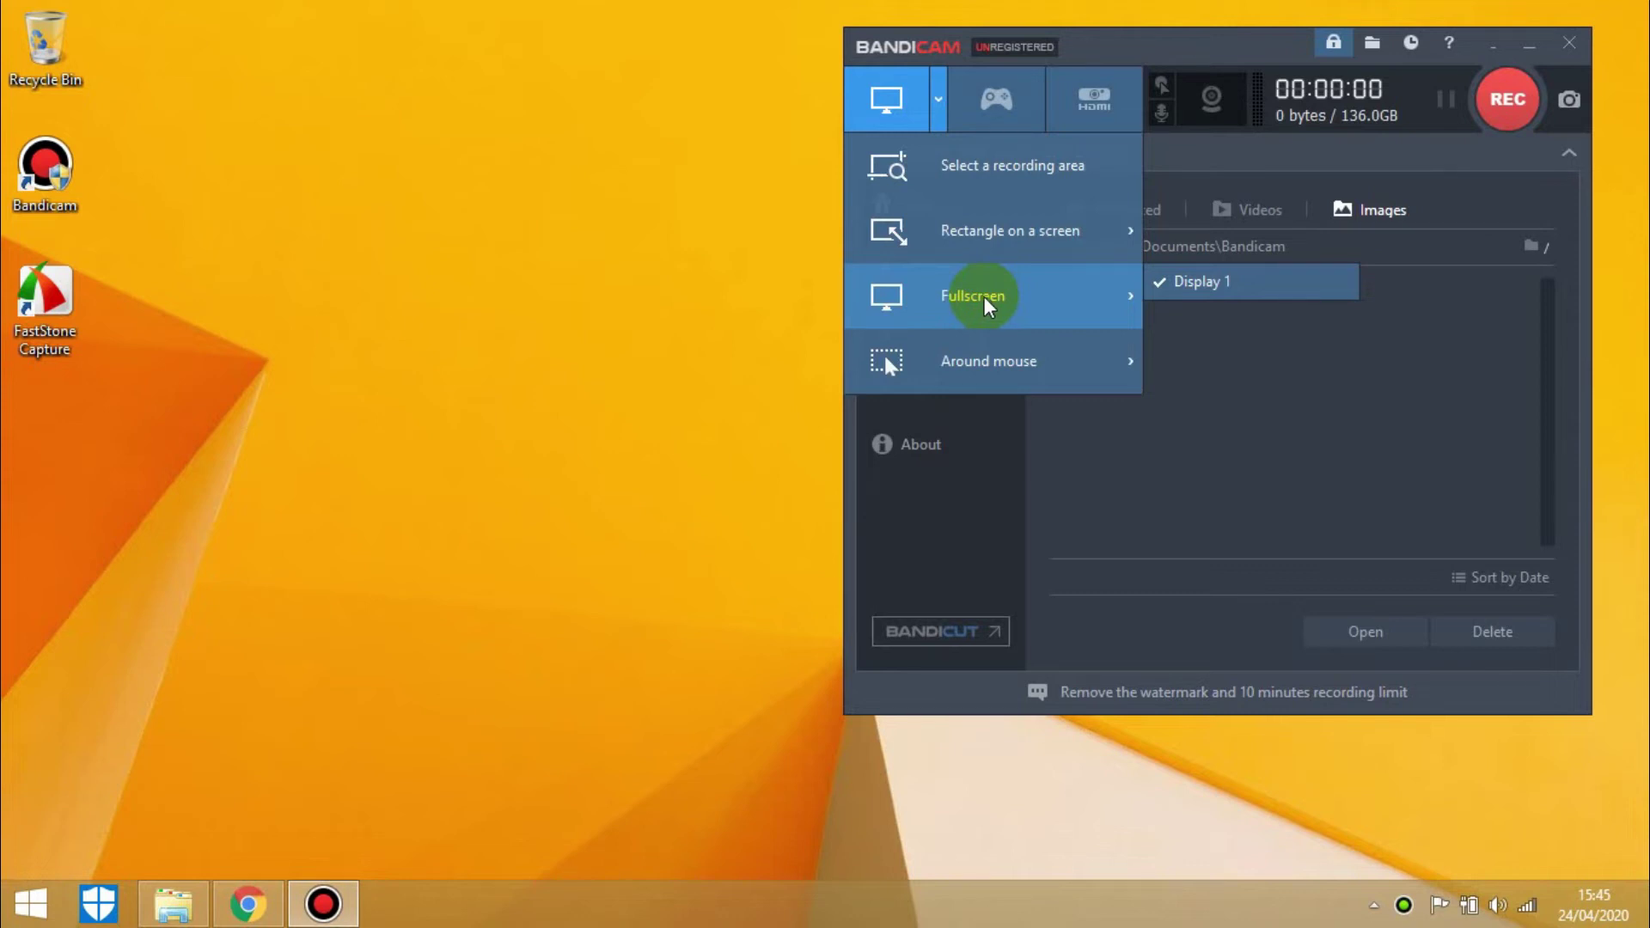
mouse_move(967, 237)
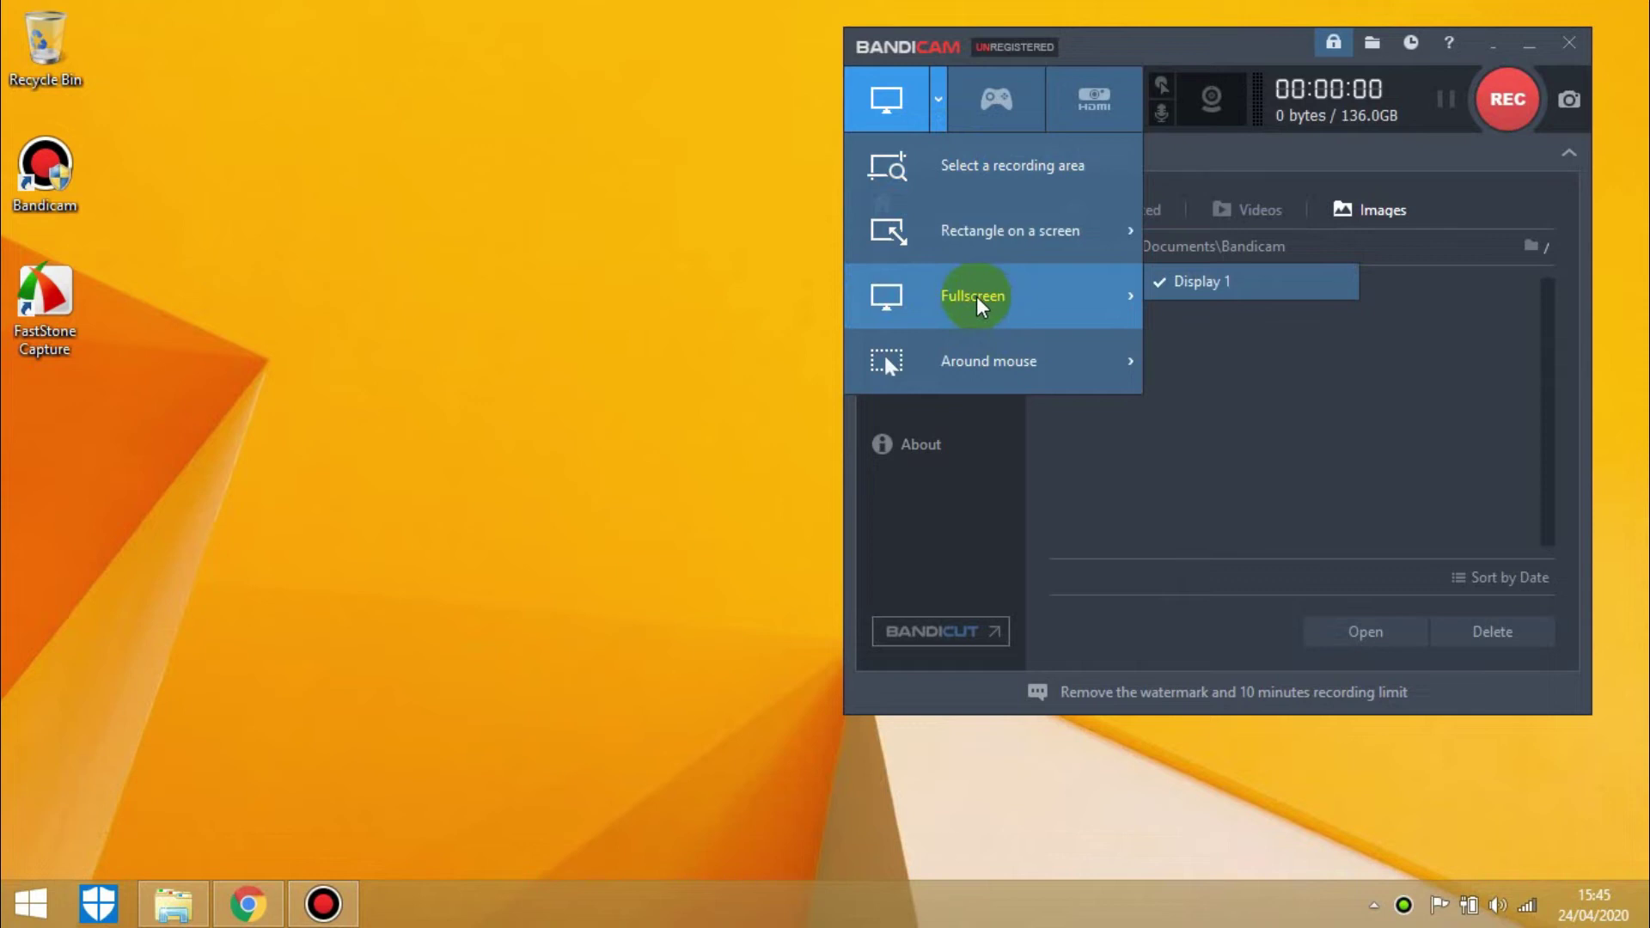
click(970, 303)
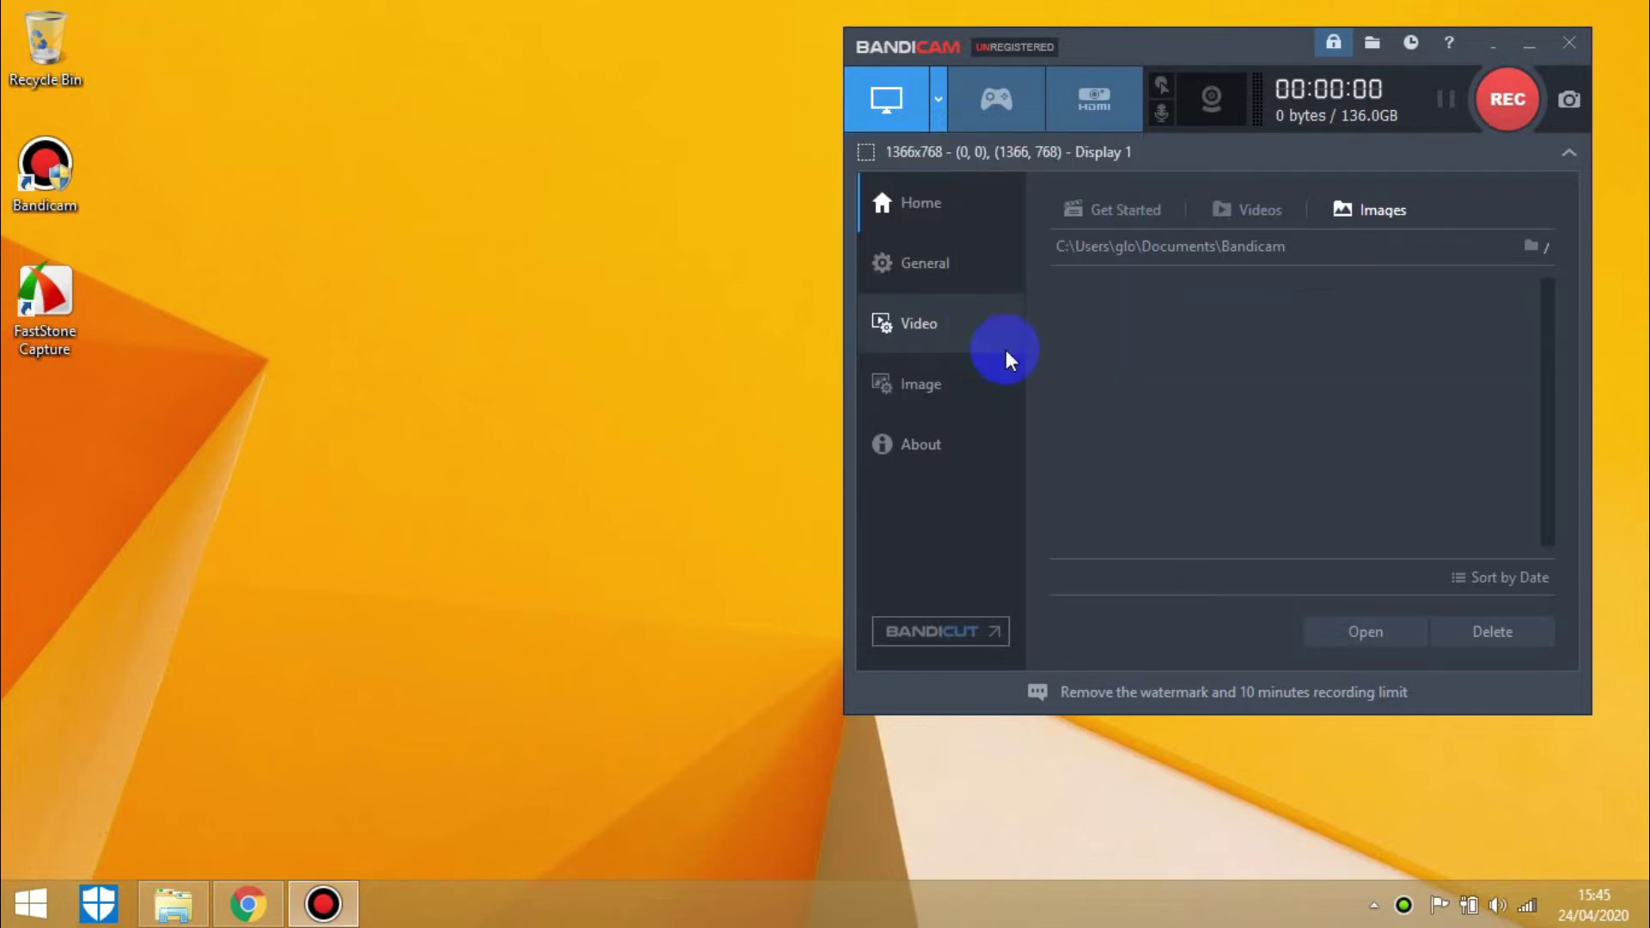
click(938, 100)
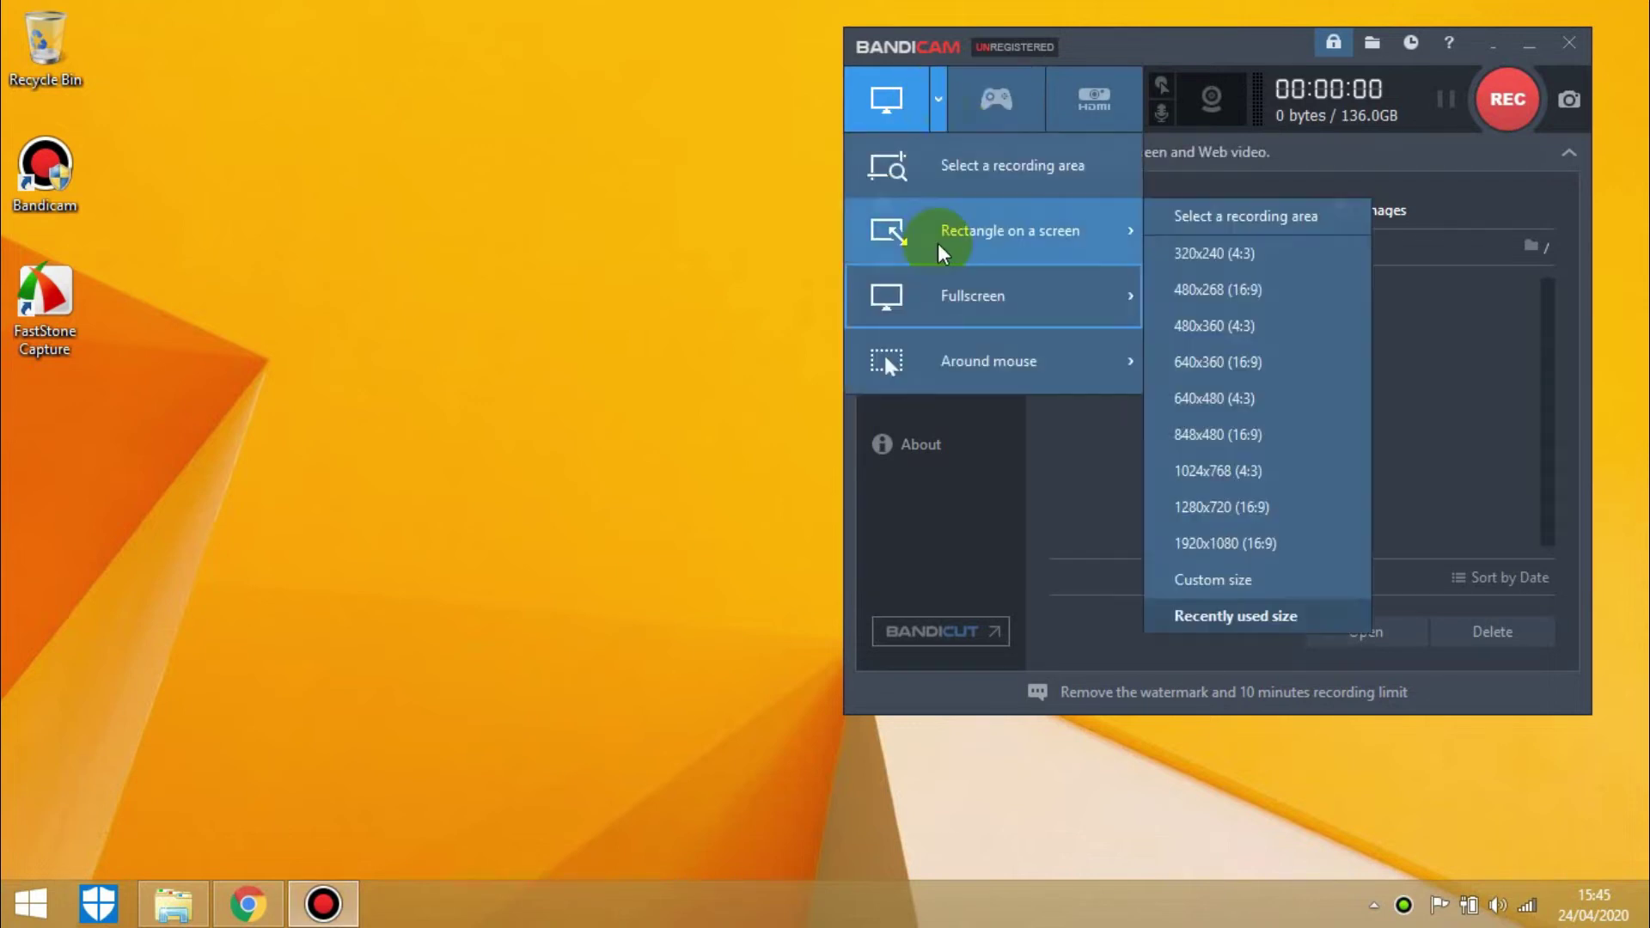
click(974, 295)
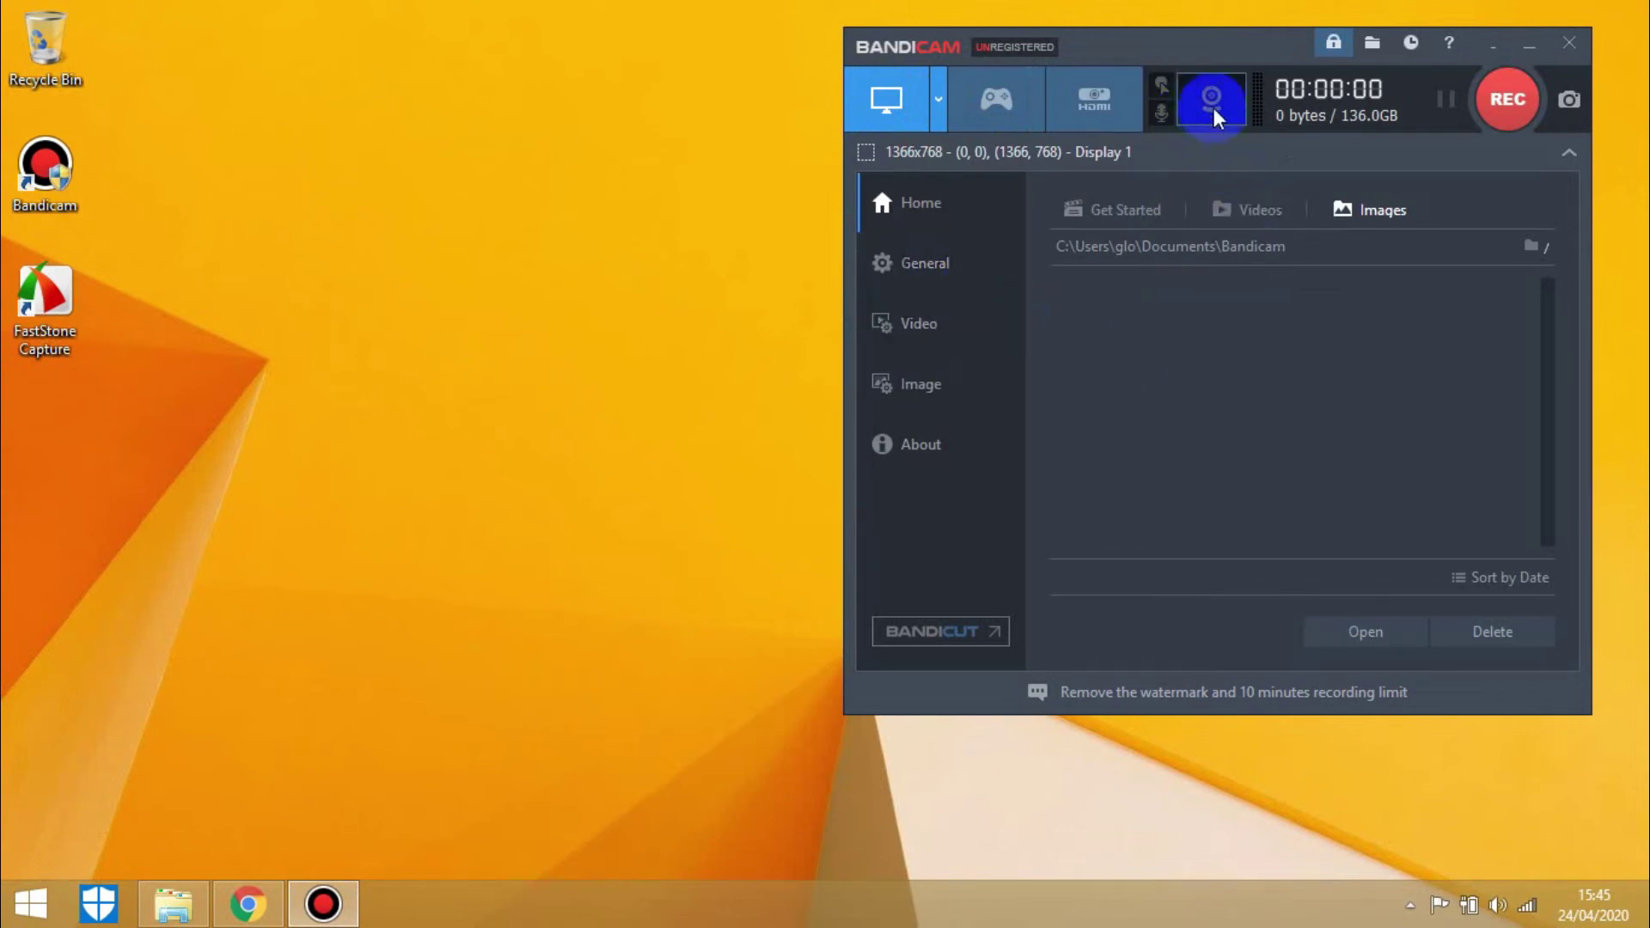
Keep Record sound enabled and choose Microphone (Conexant SmartAudio HD) as the primary sound device in the recording settings
click(1164, 111)
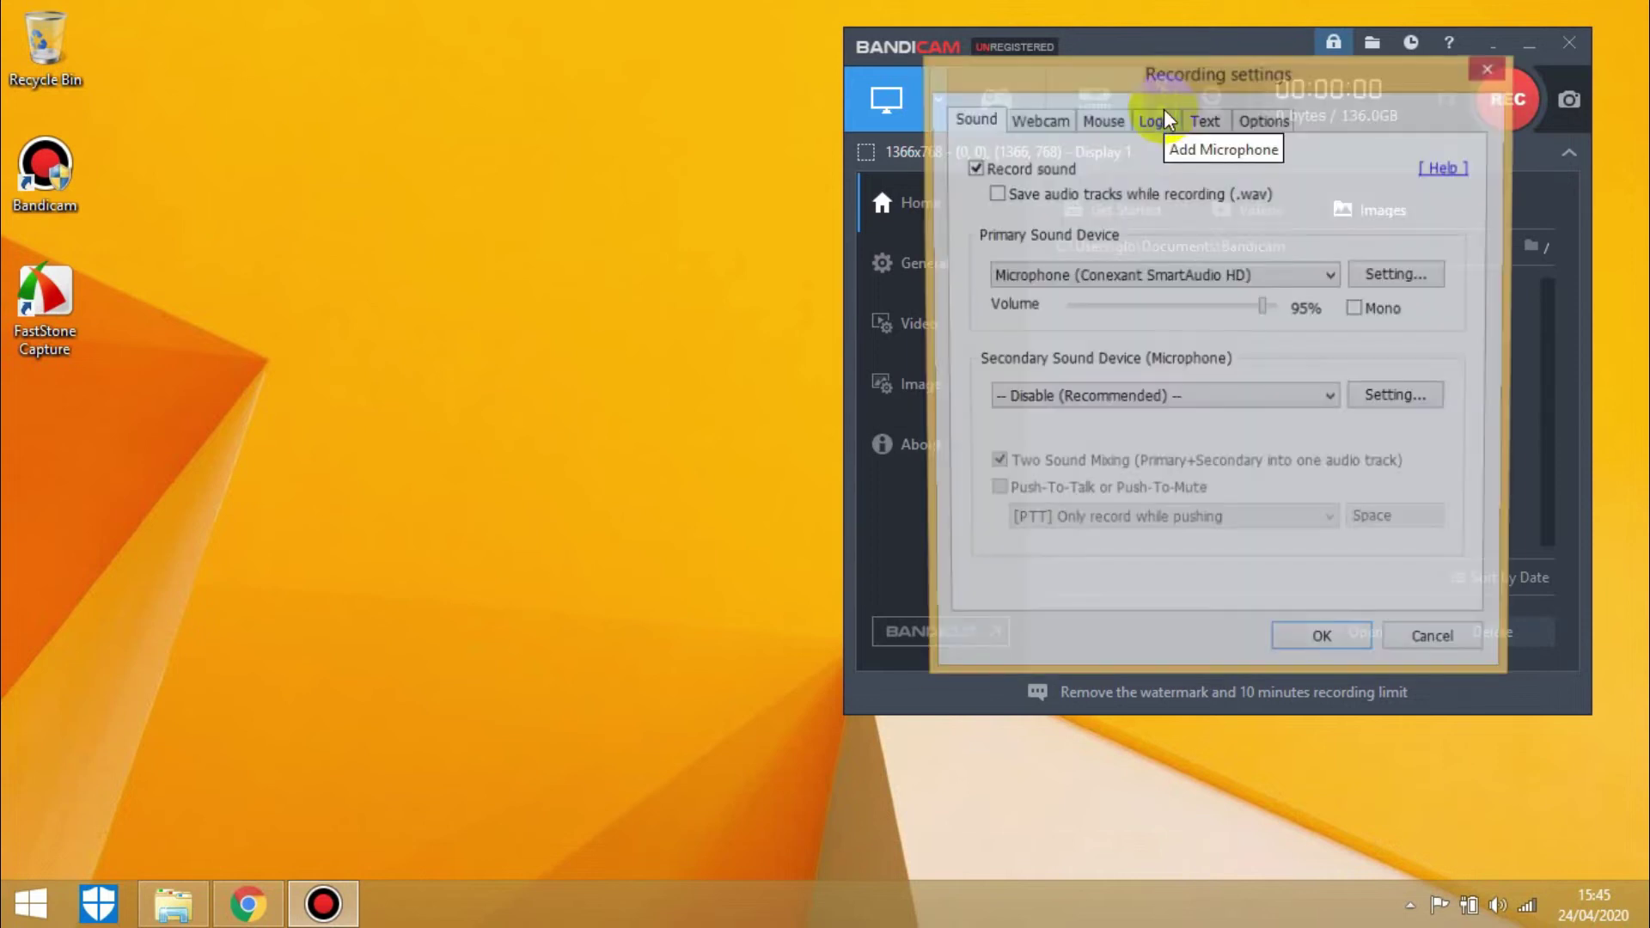
click(1006, 171)
click(1008, 172)
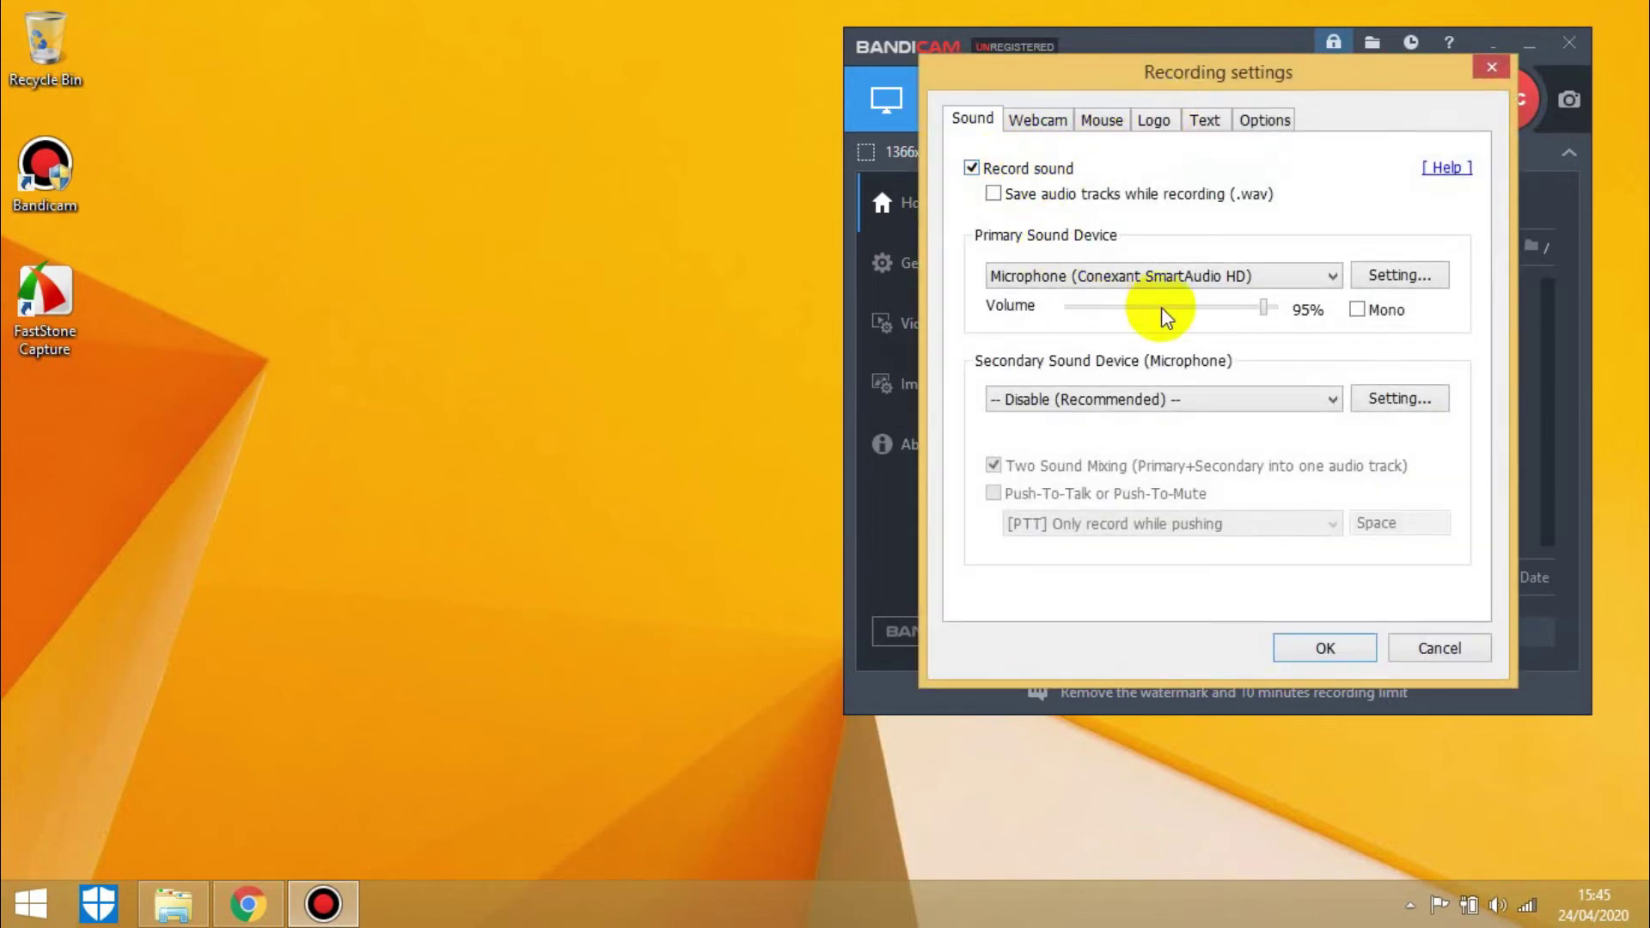
click(1084, 277)
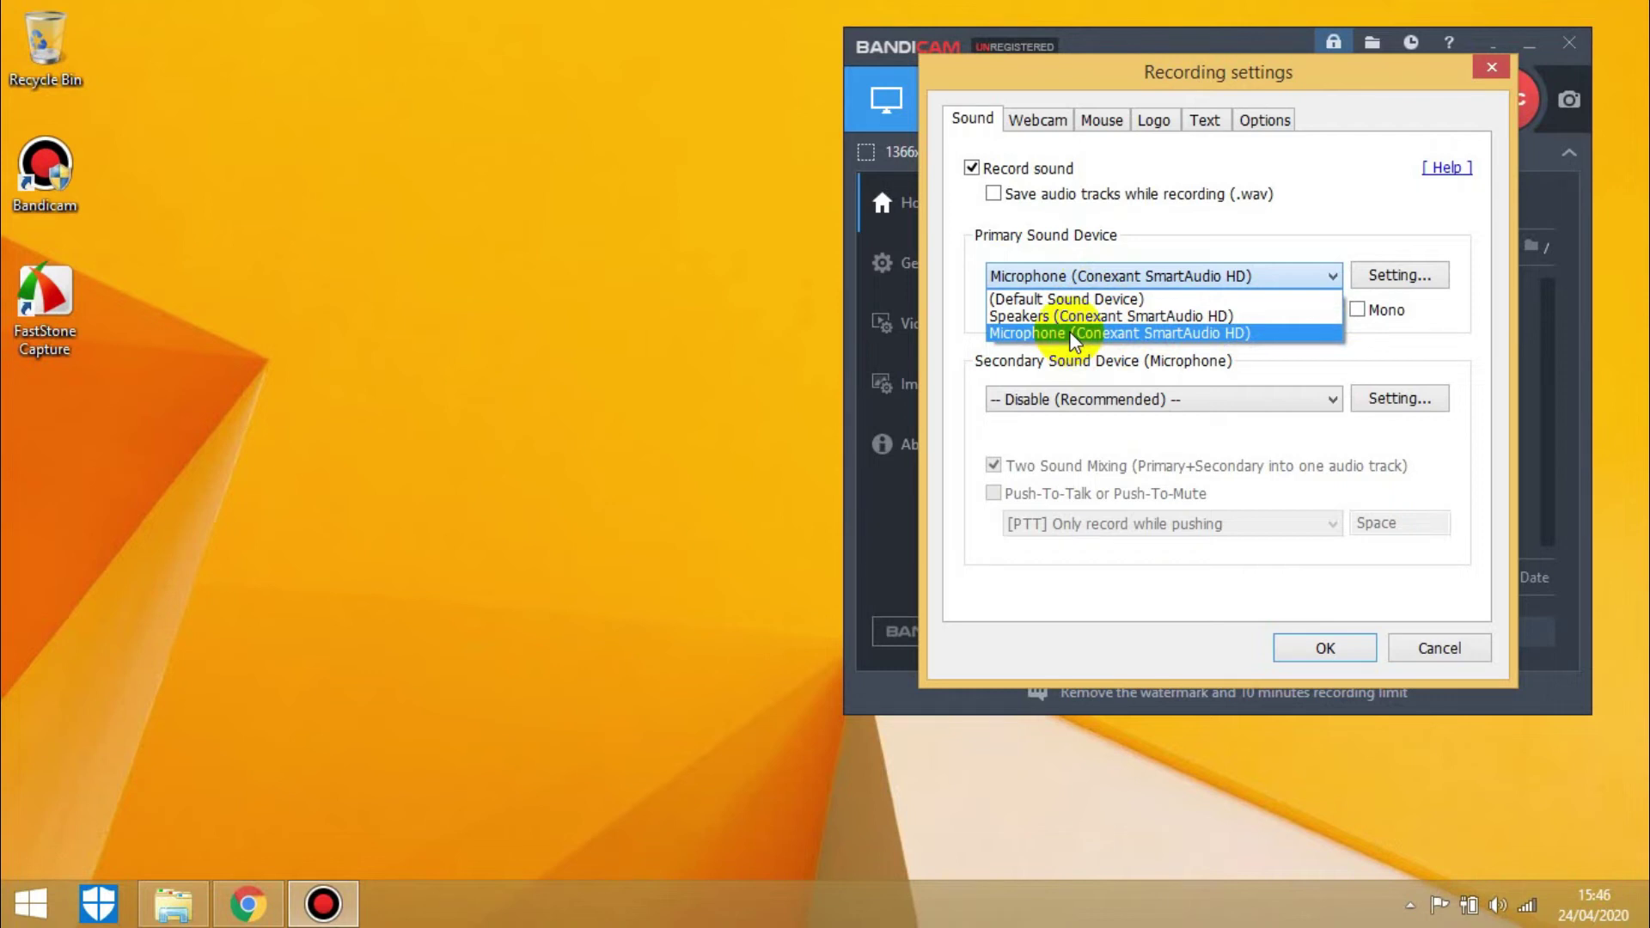
click(1069, 331)
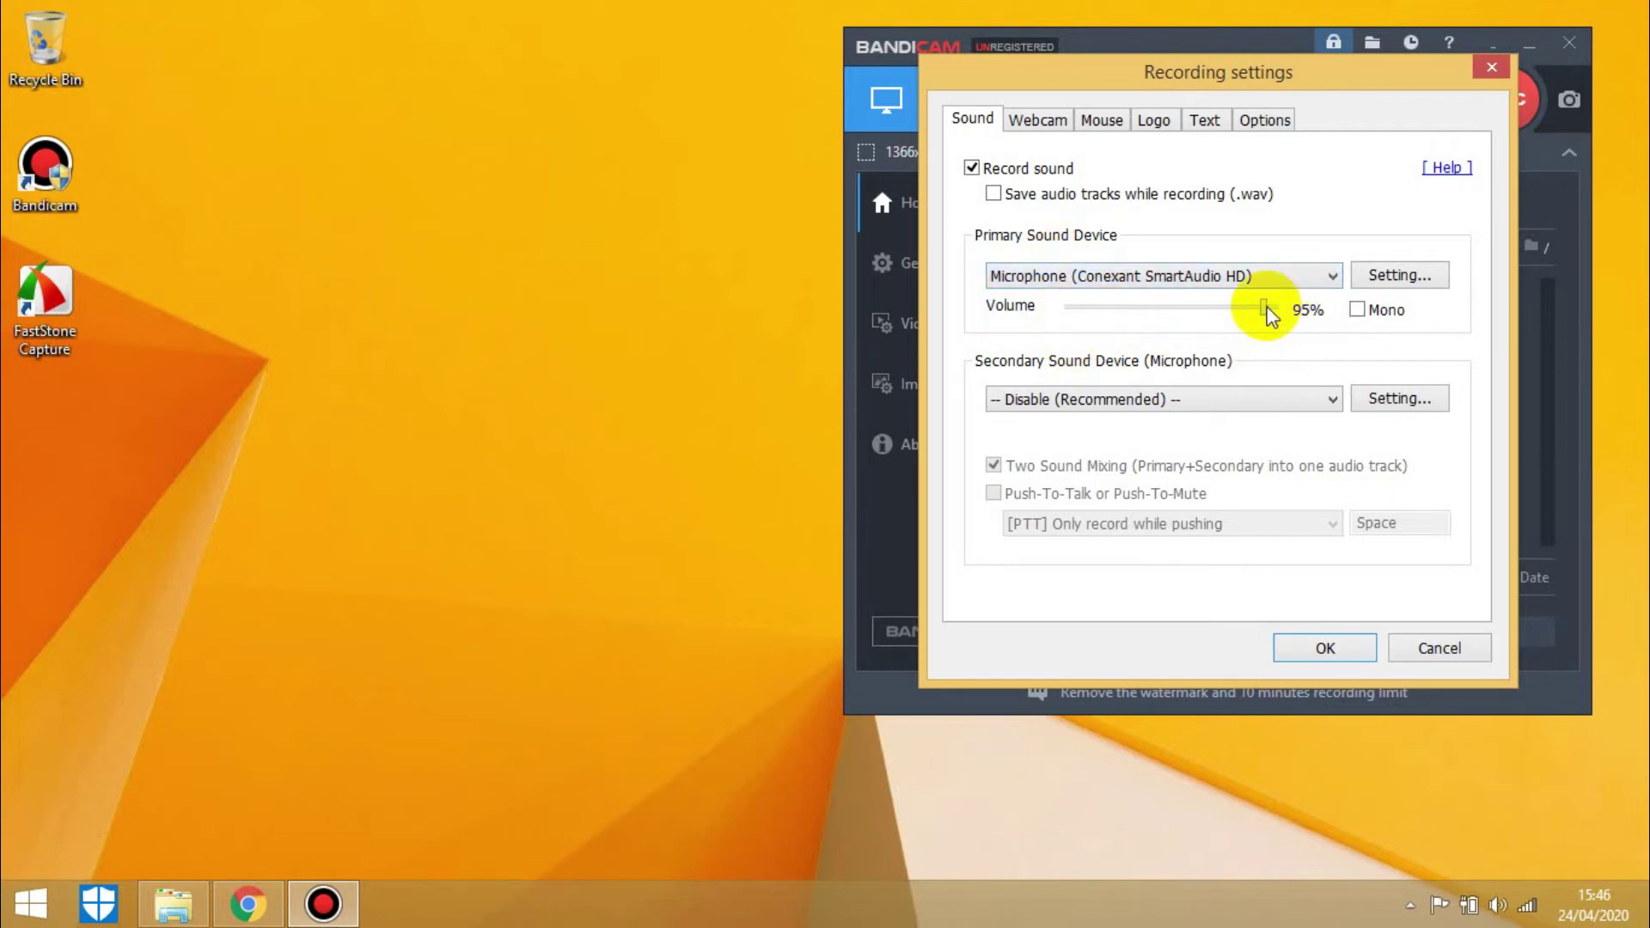
drag(1260, 313, 1266, 316)
click(1343, 651)
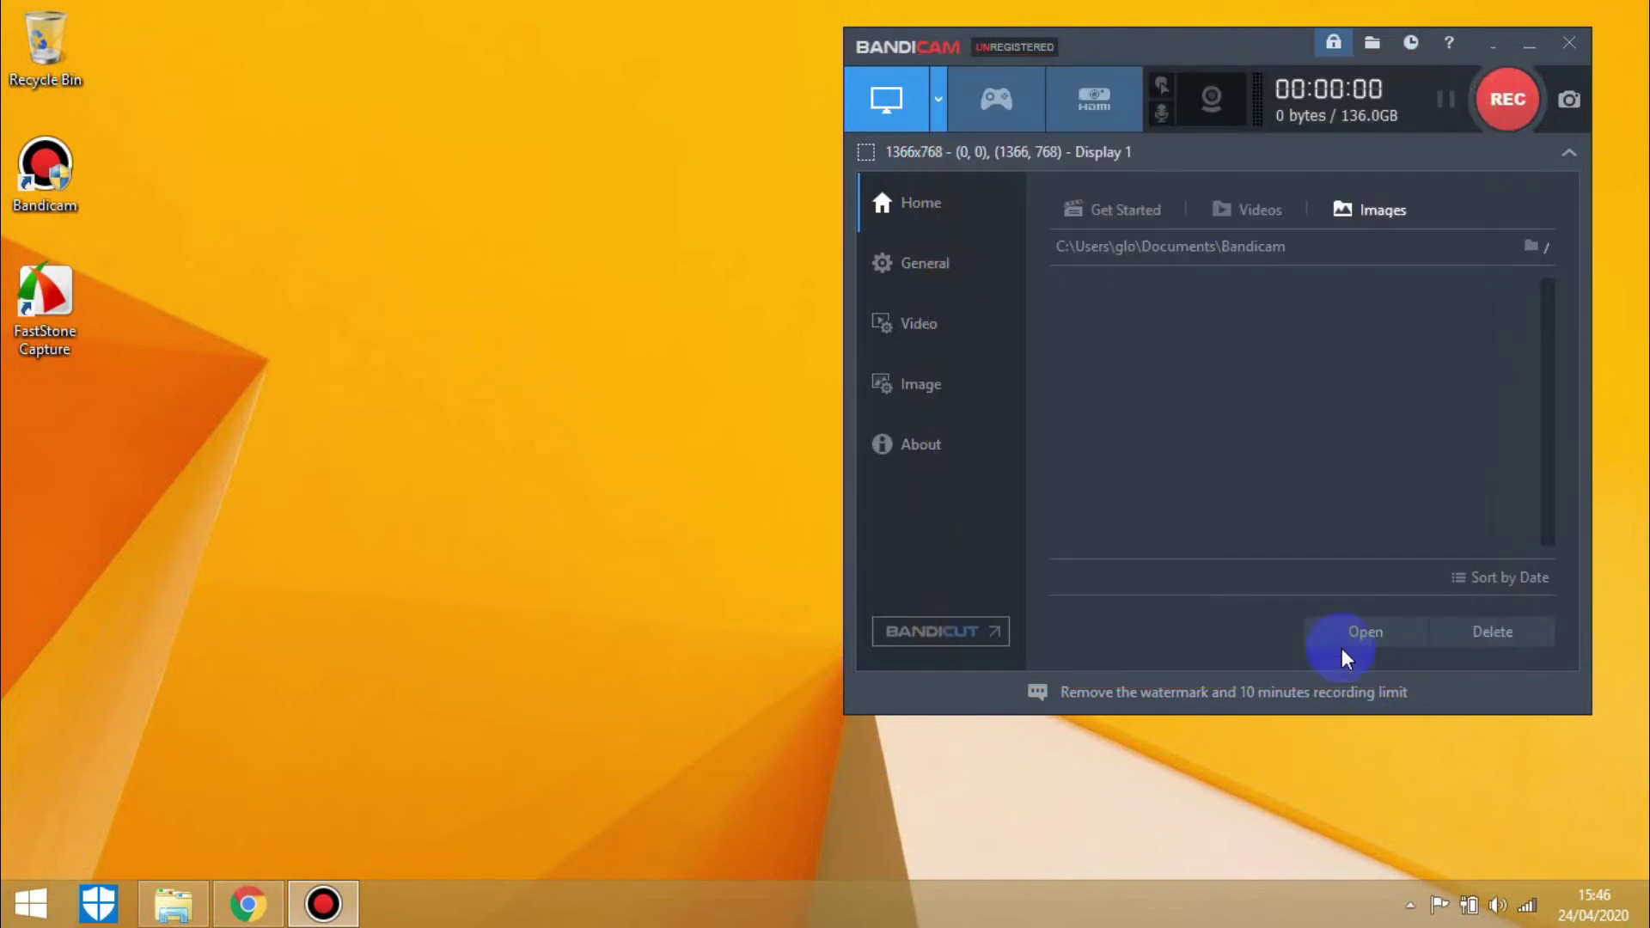
Enable Show mouse cursor in the mouse effects of the recording settings and apply it
click(1163, 90)
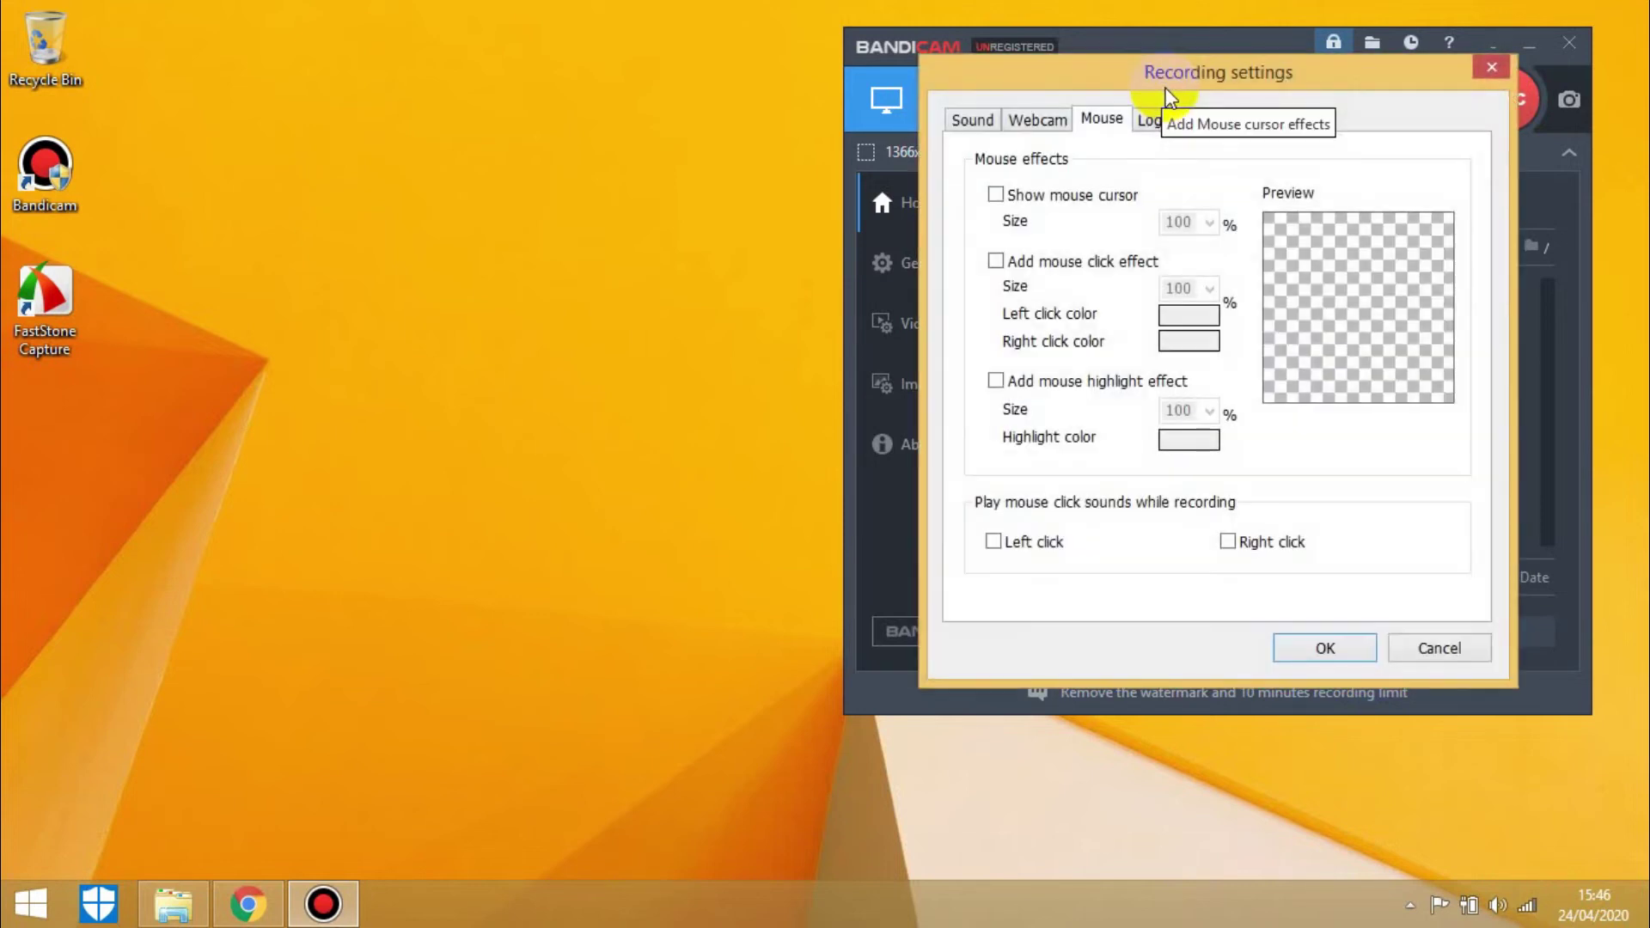
click(1058, 201)
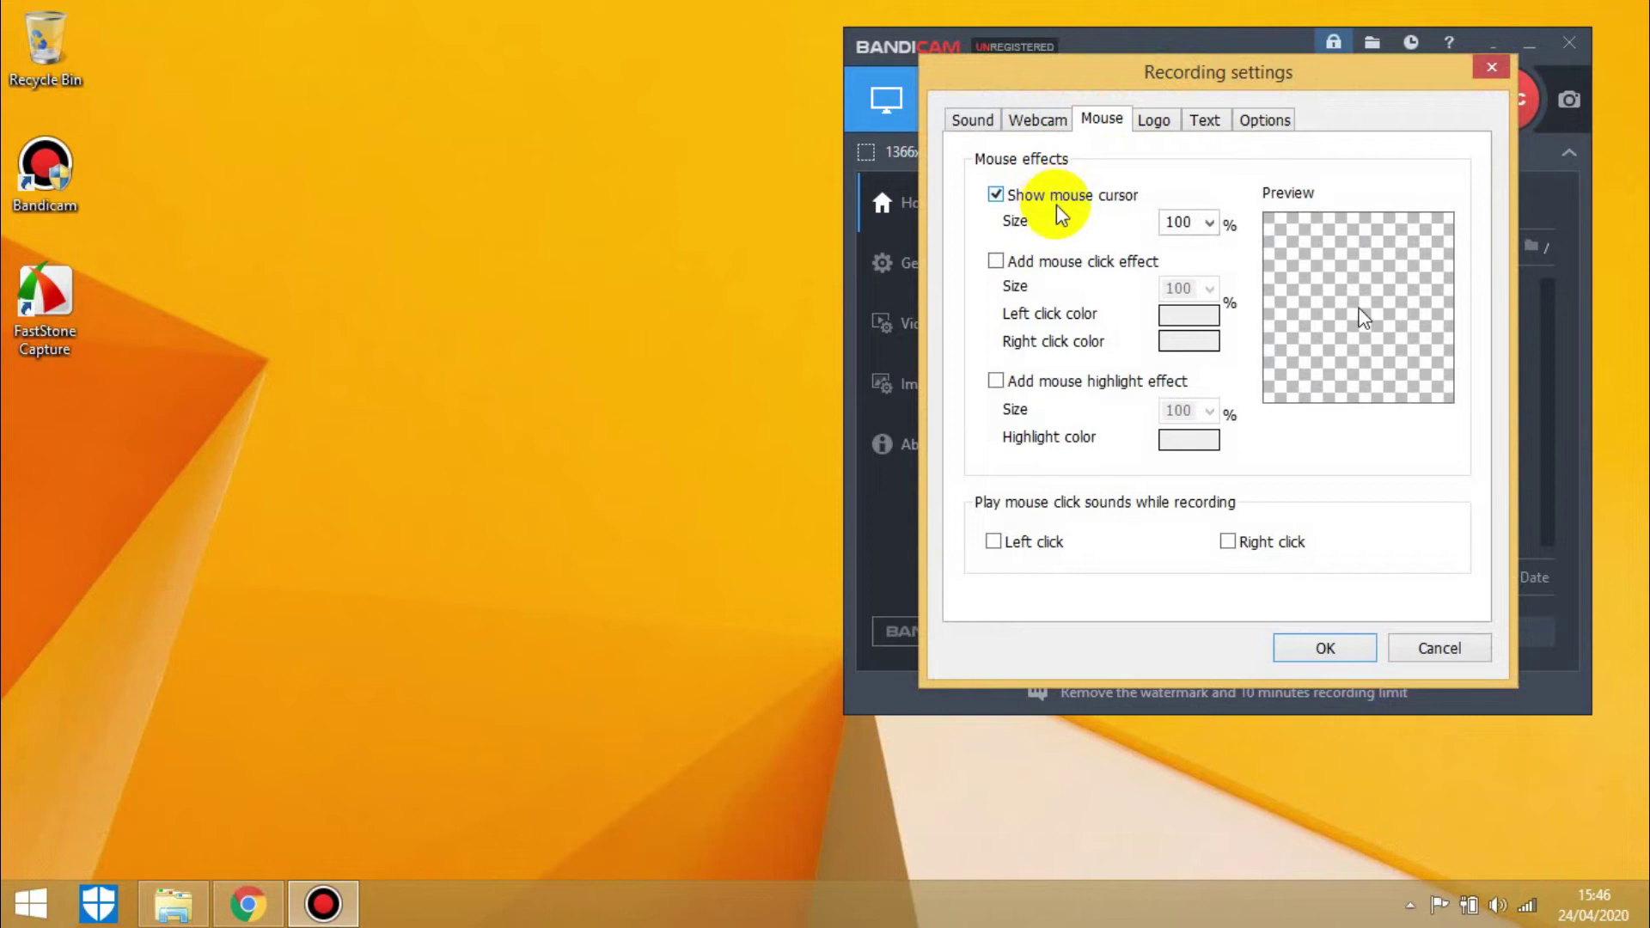
click(1060, 202)
click(1059, 202)
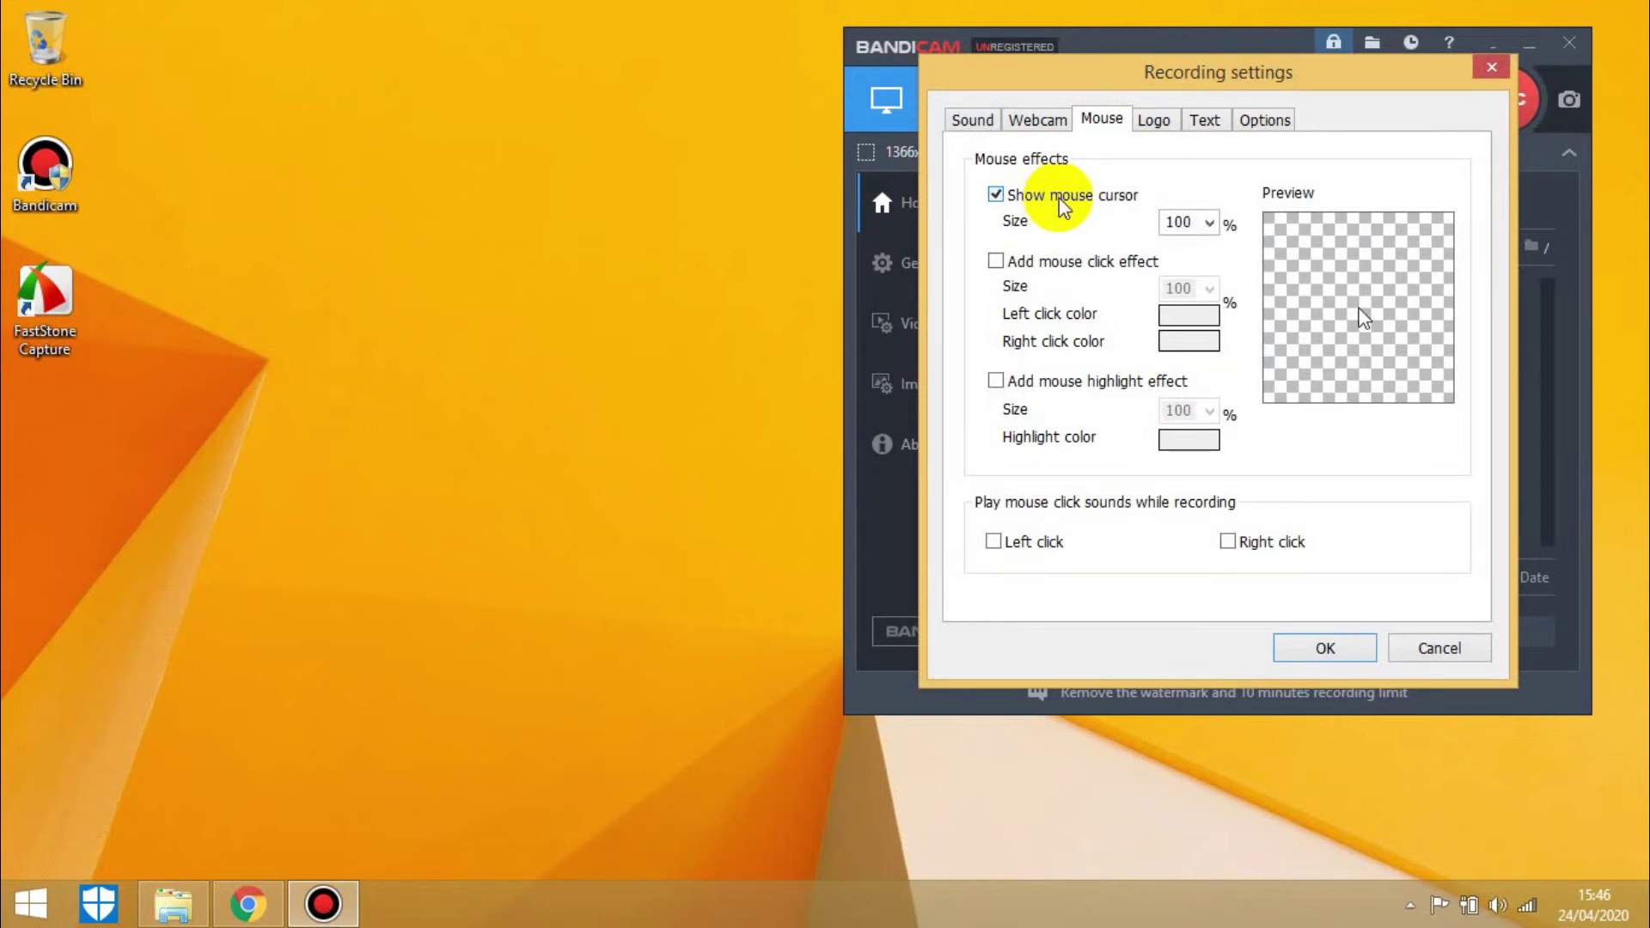
click(1050, 199)
click(1054, 202)
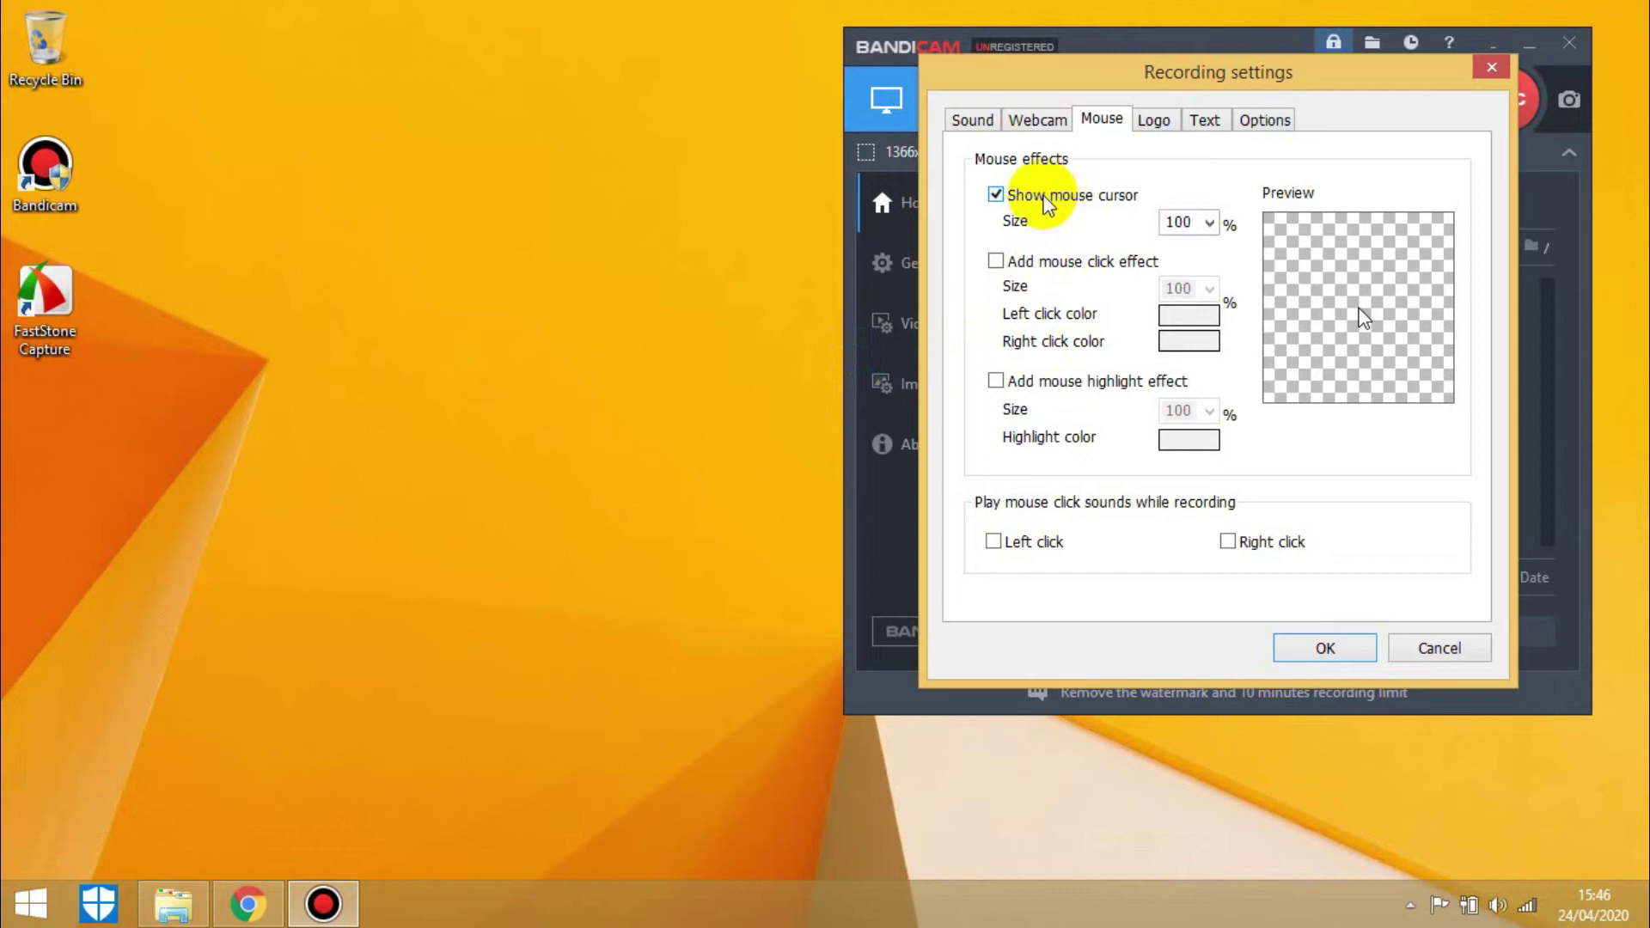
click(1048, 205)
click(1049, 205)
click(1046, 200)
click(1047, 202)
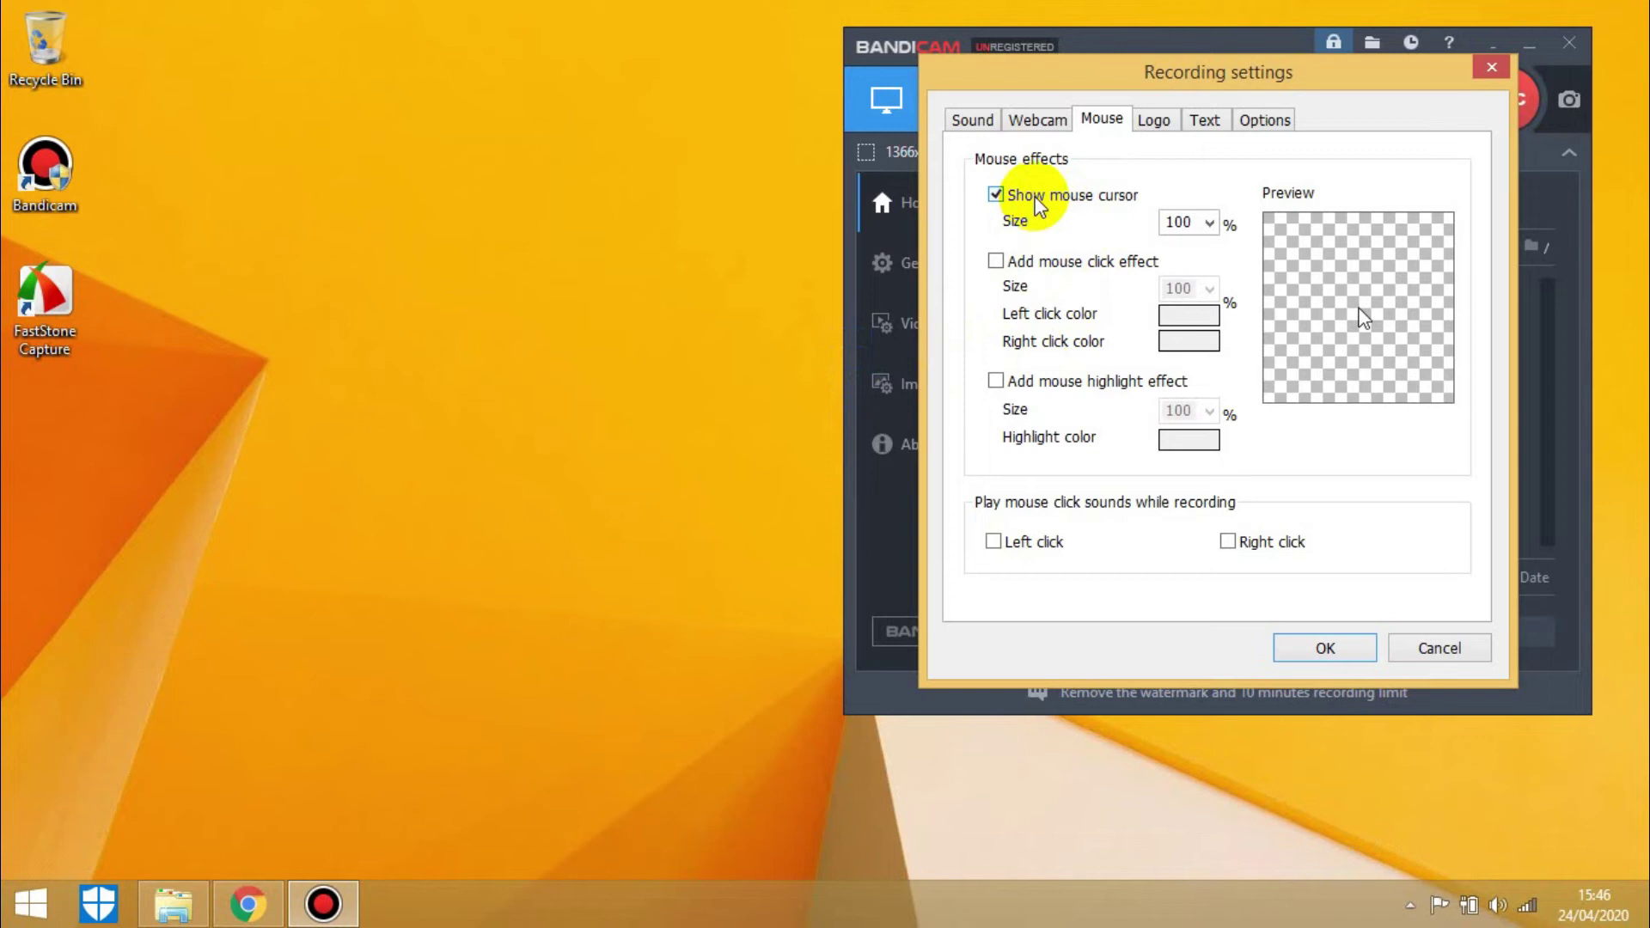
click(1321, 648)
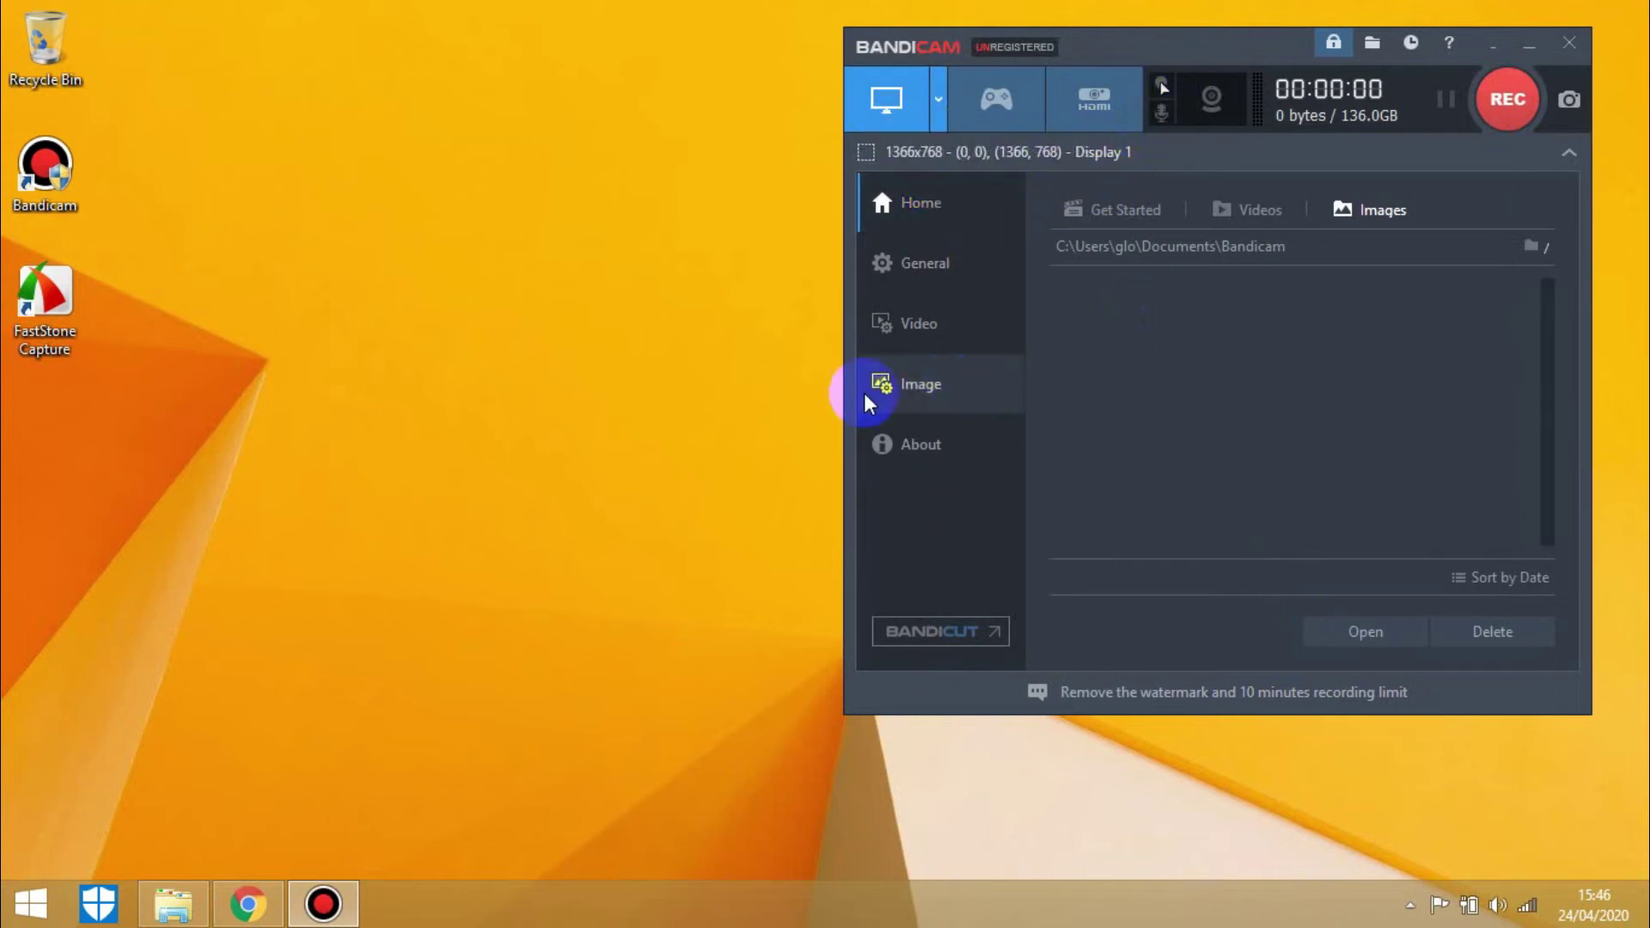
Review the video recording settings and the output folder path, and open the Documents\Bandicam output folder in File Explorer
click(932, 335)
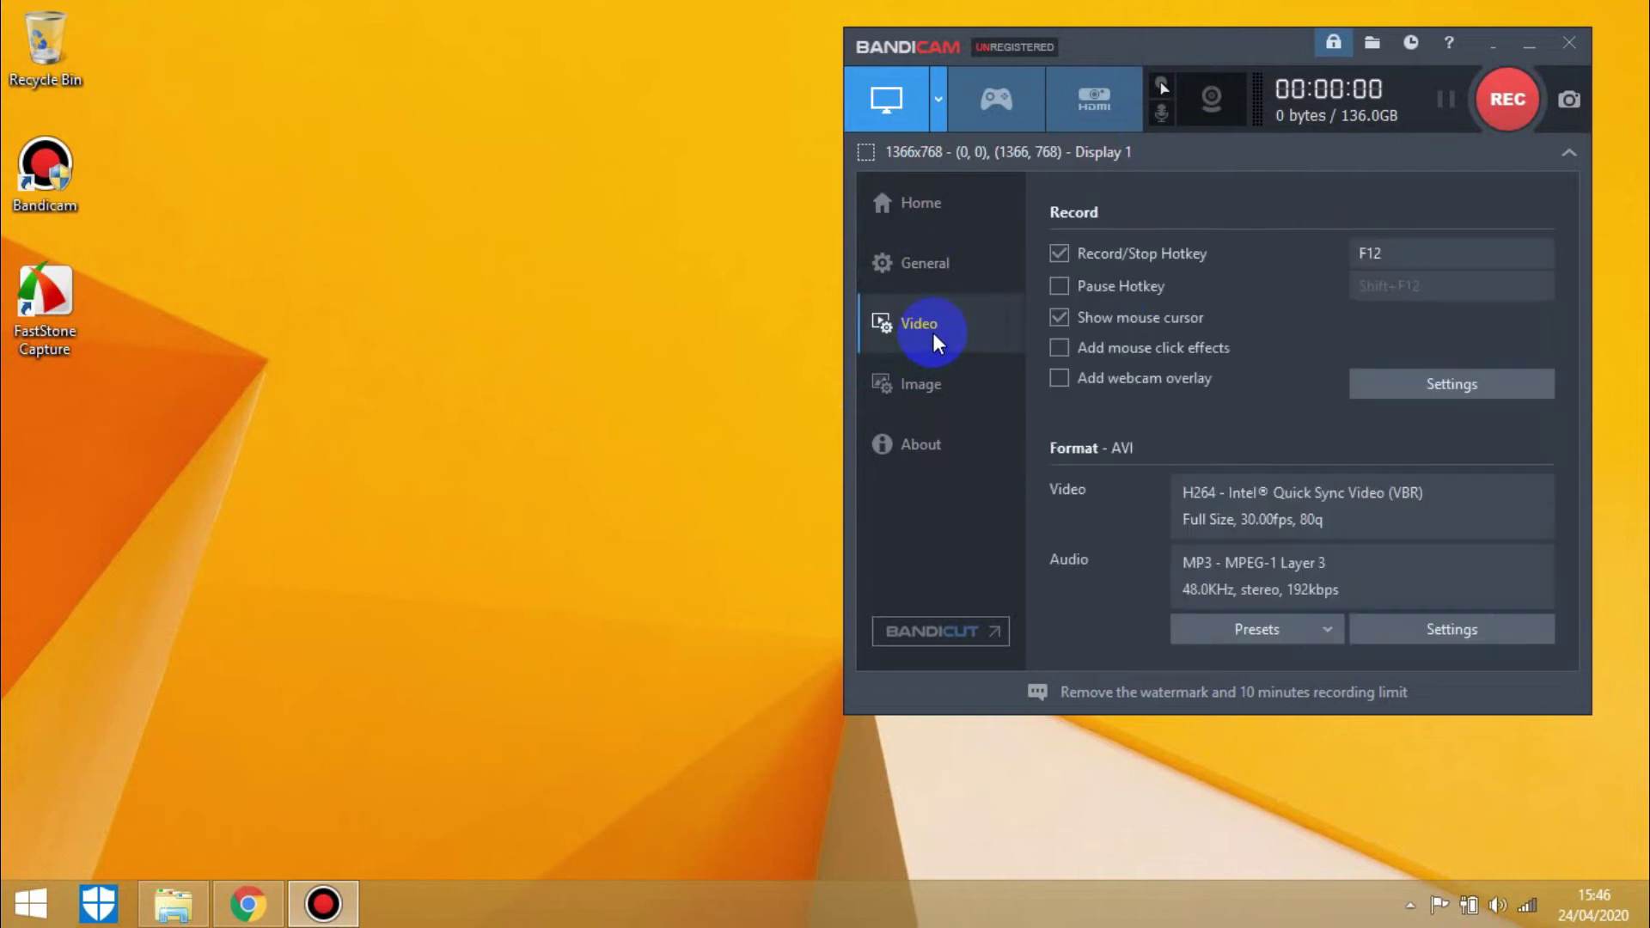
click(924, 247)
drag(1317, 278, 1079, 278)
drag(1351, 276, 1024, 266)
drag(1289, 276, 1013, 274)
click(1313, 278)
drag(1314, 278, 1010, 303)
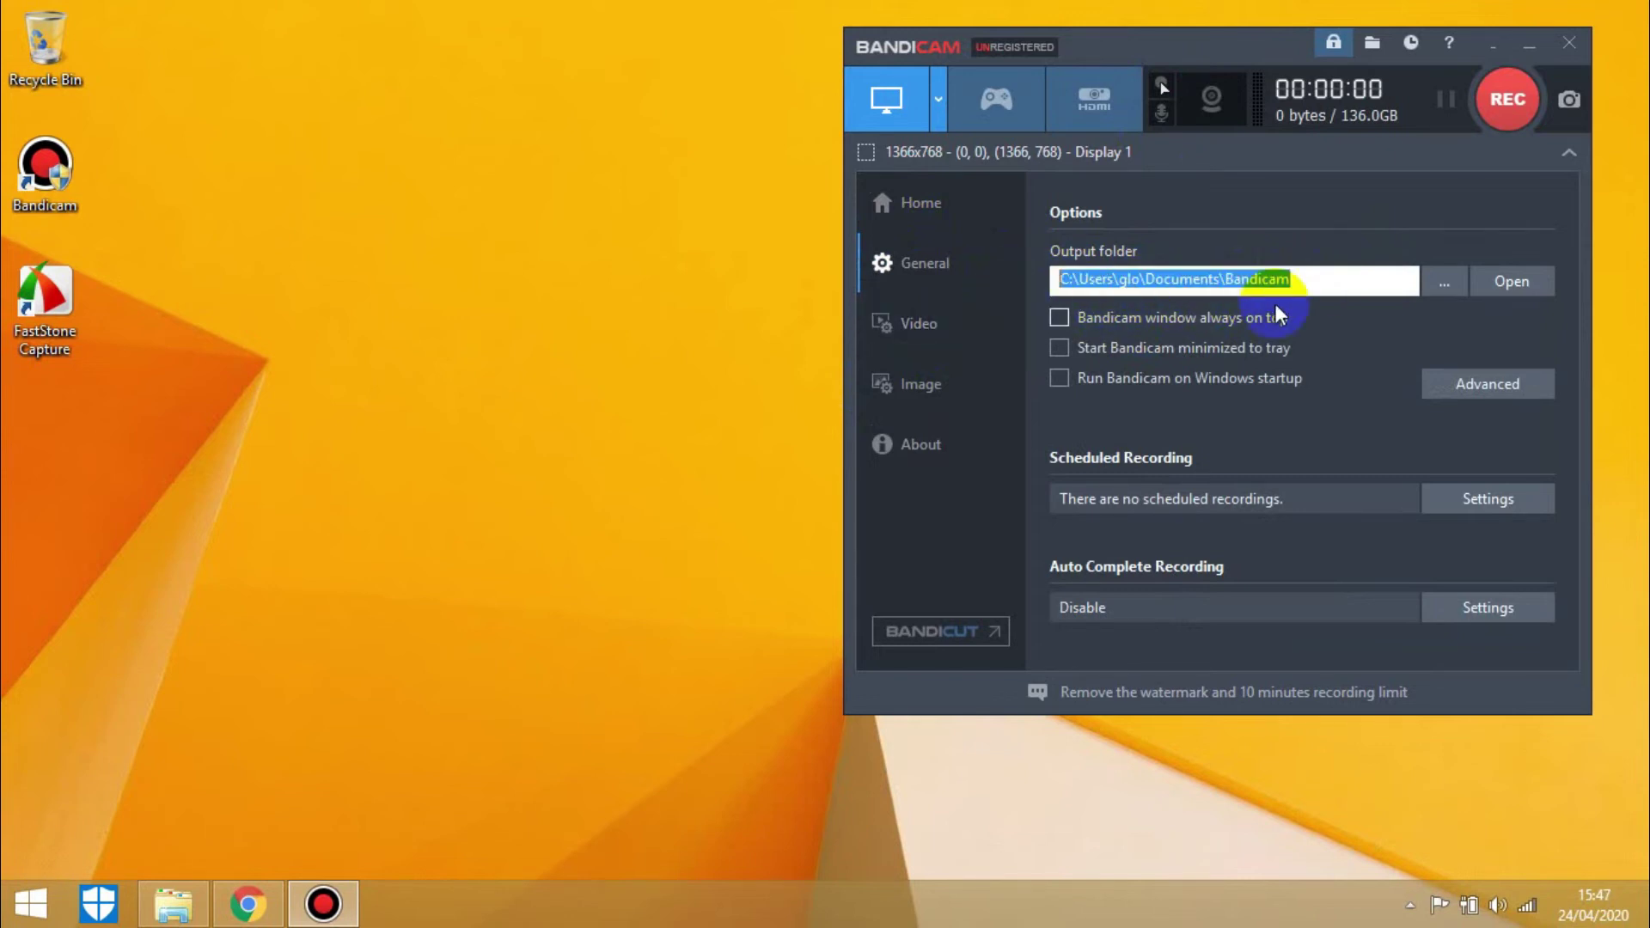
click(1345, 280)
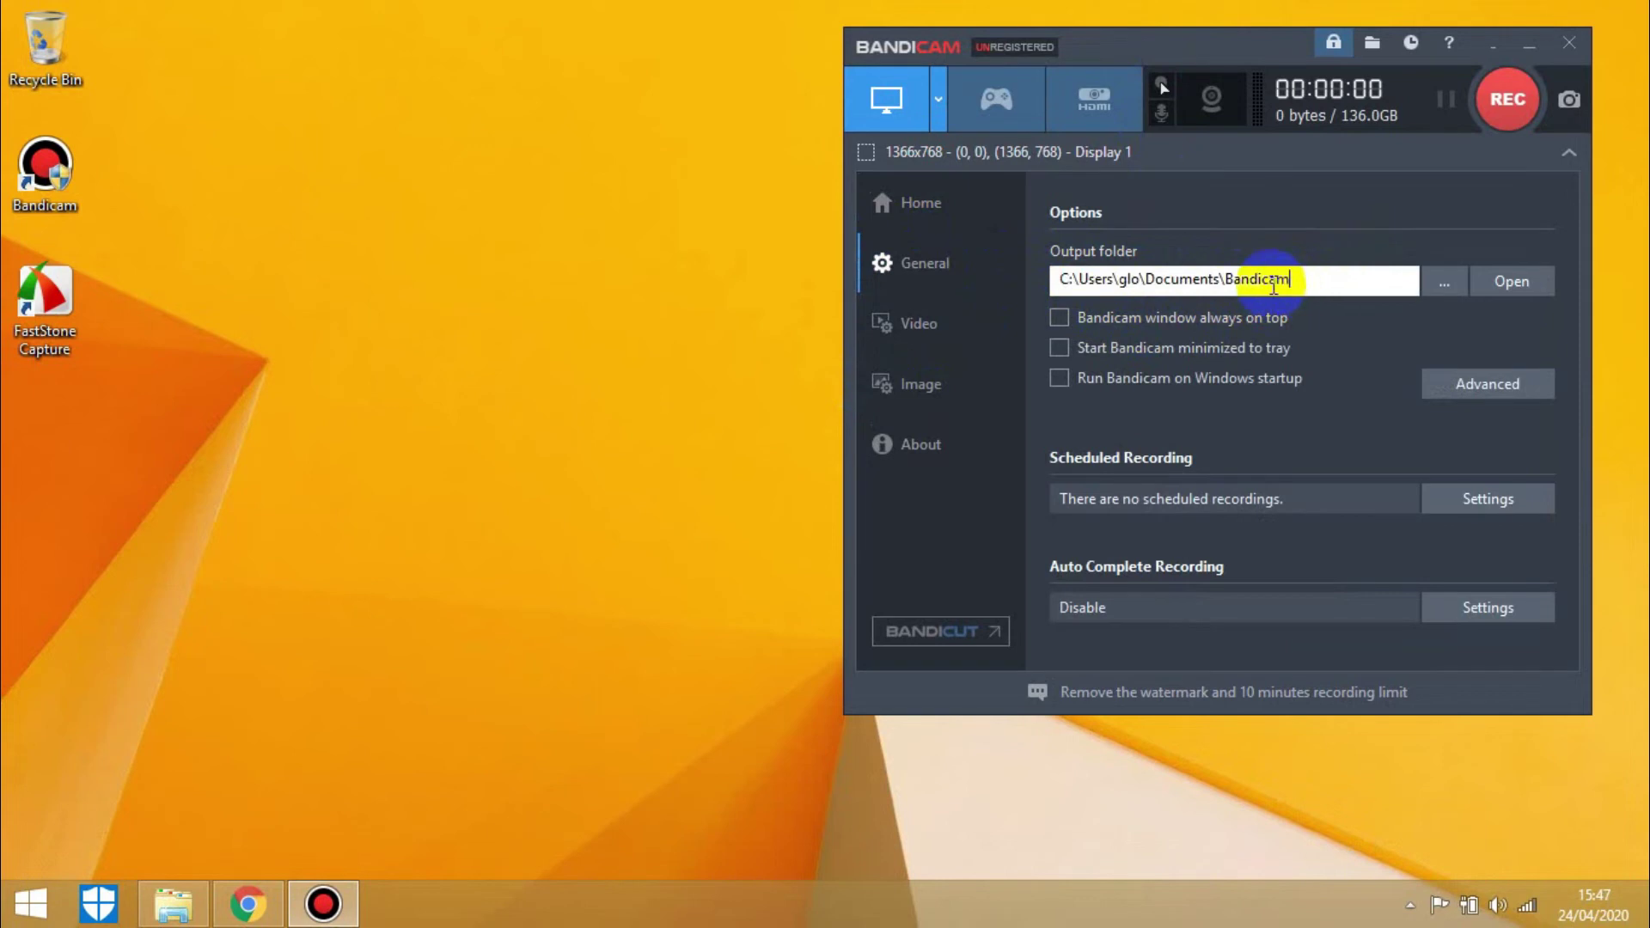
double_click(1185, 279)
click(1261, 282)
double_click(1262, 282)
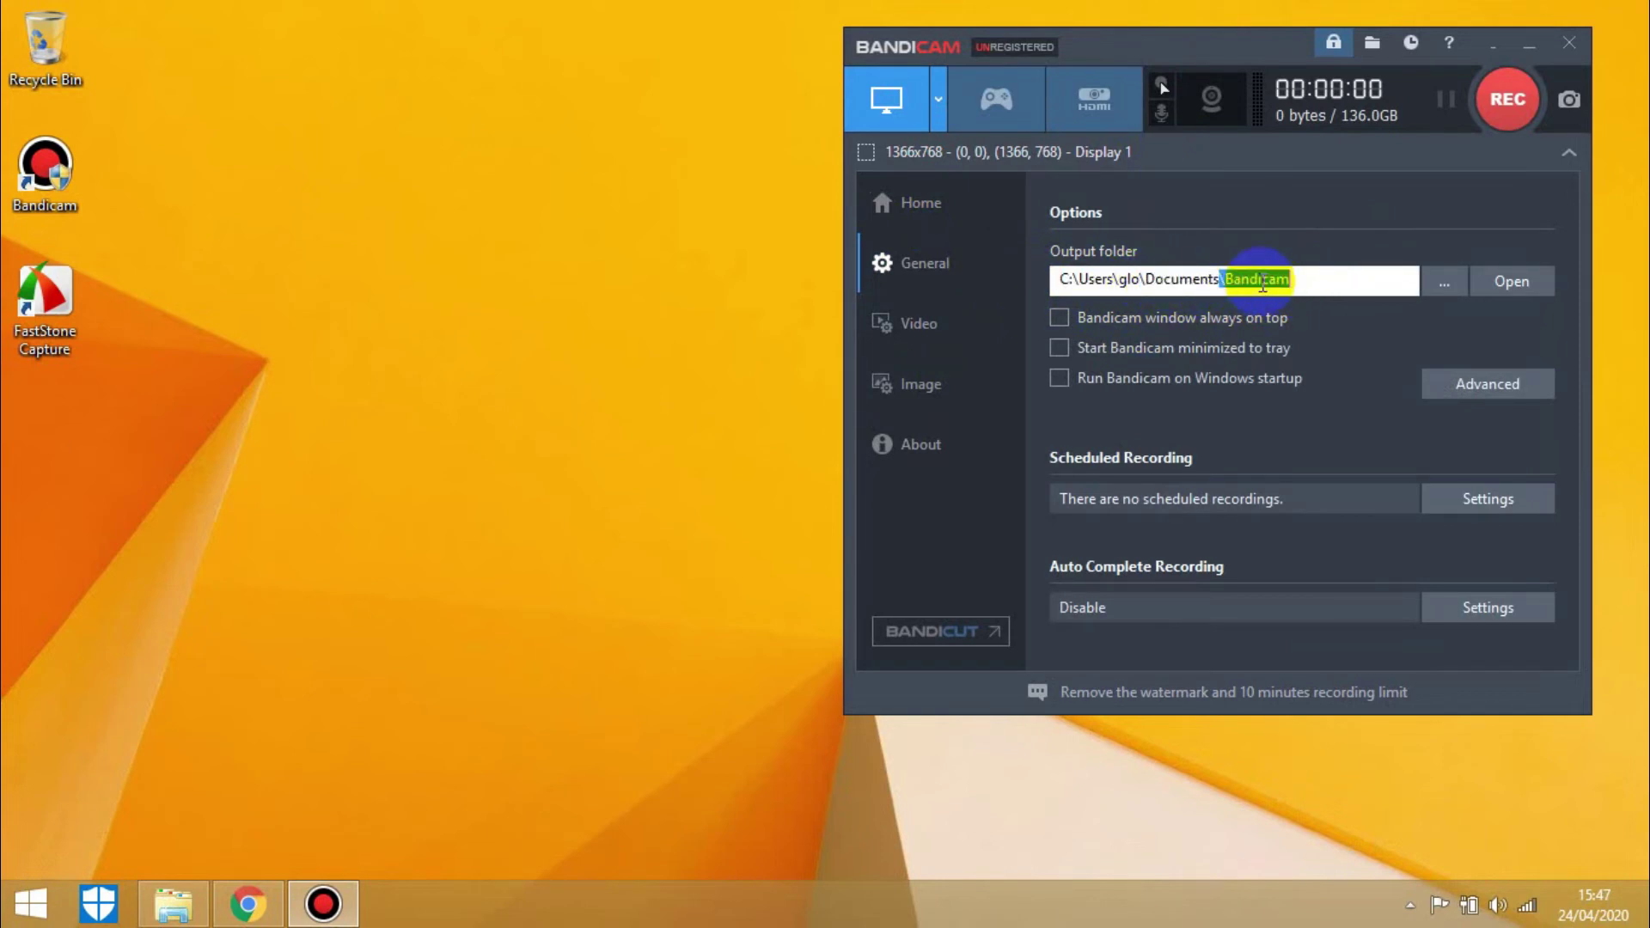
click(1519, 284)
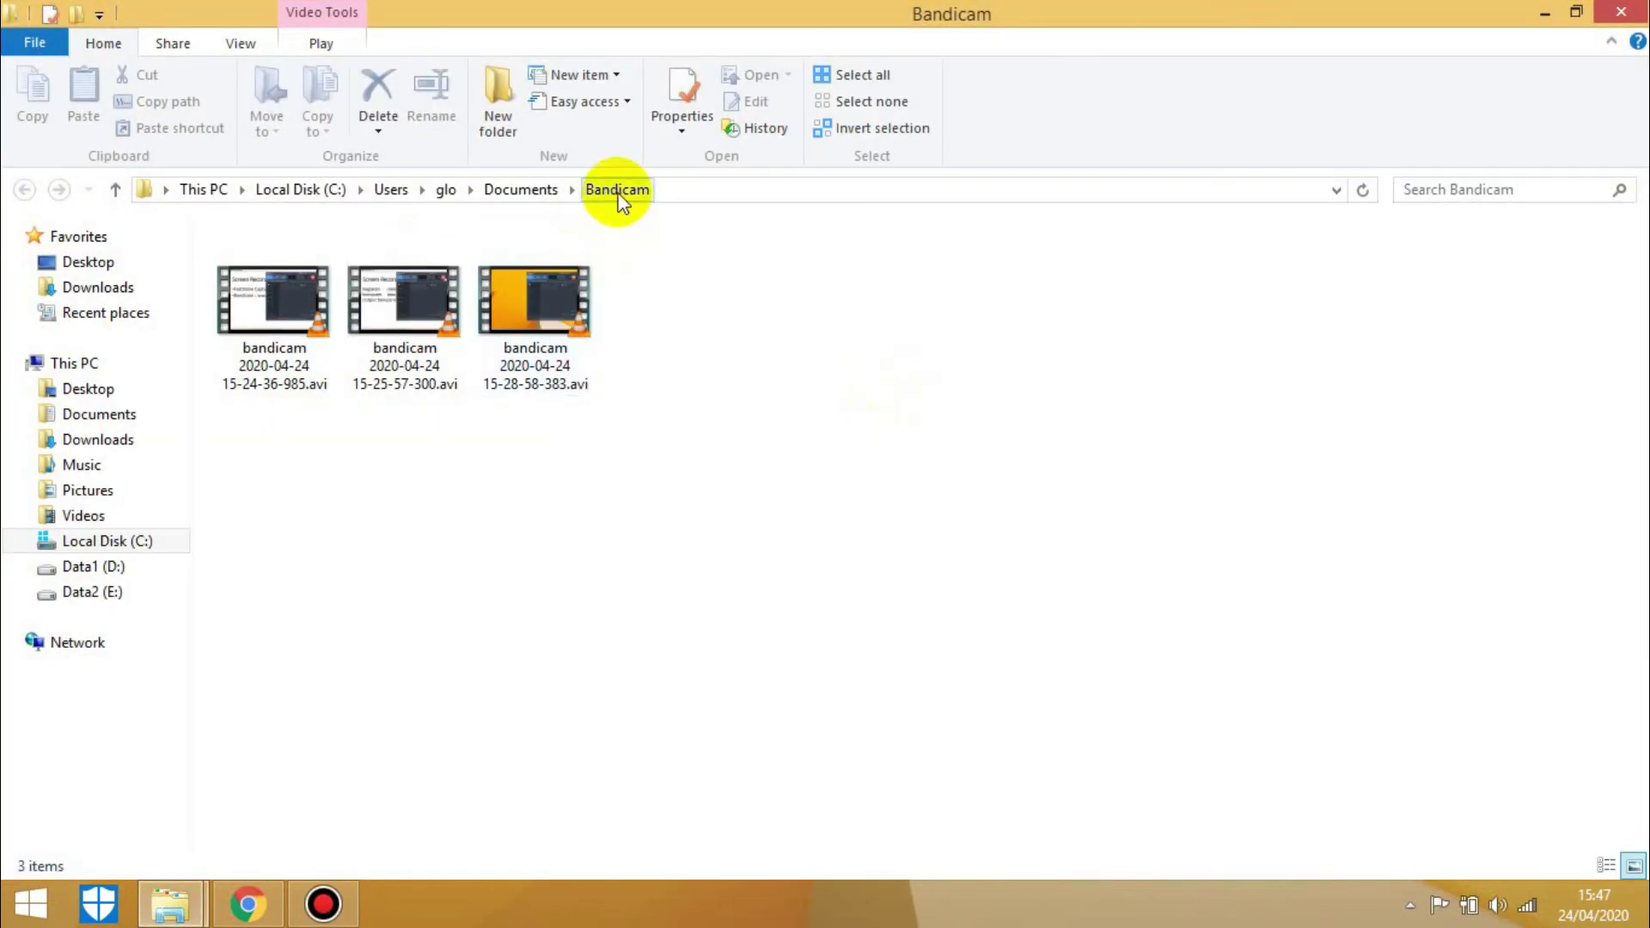
drag(712, 426, 626, 306)
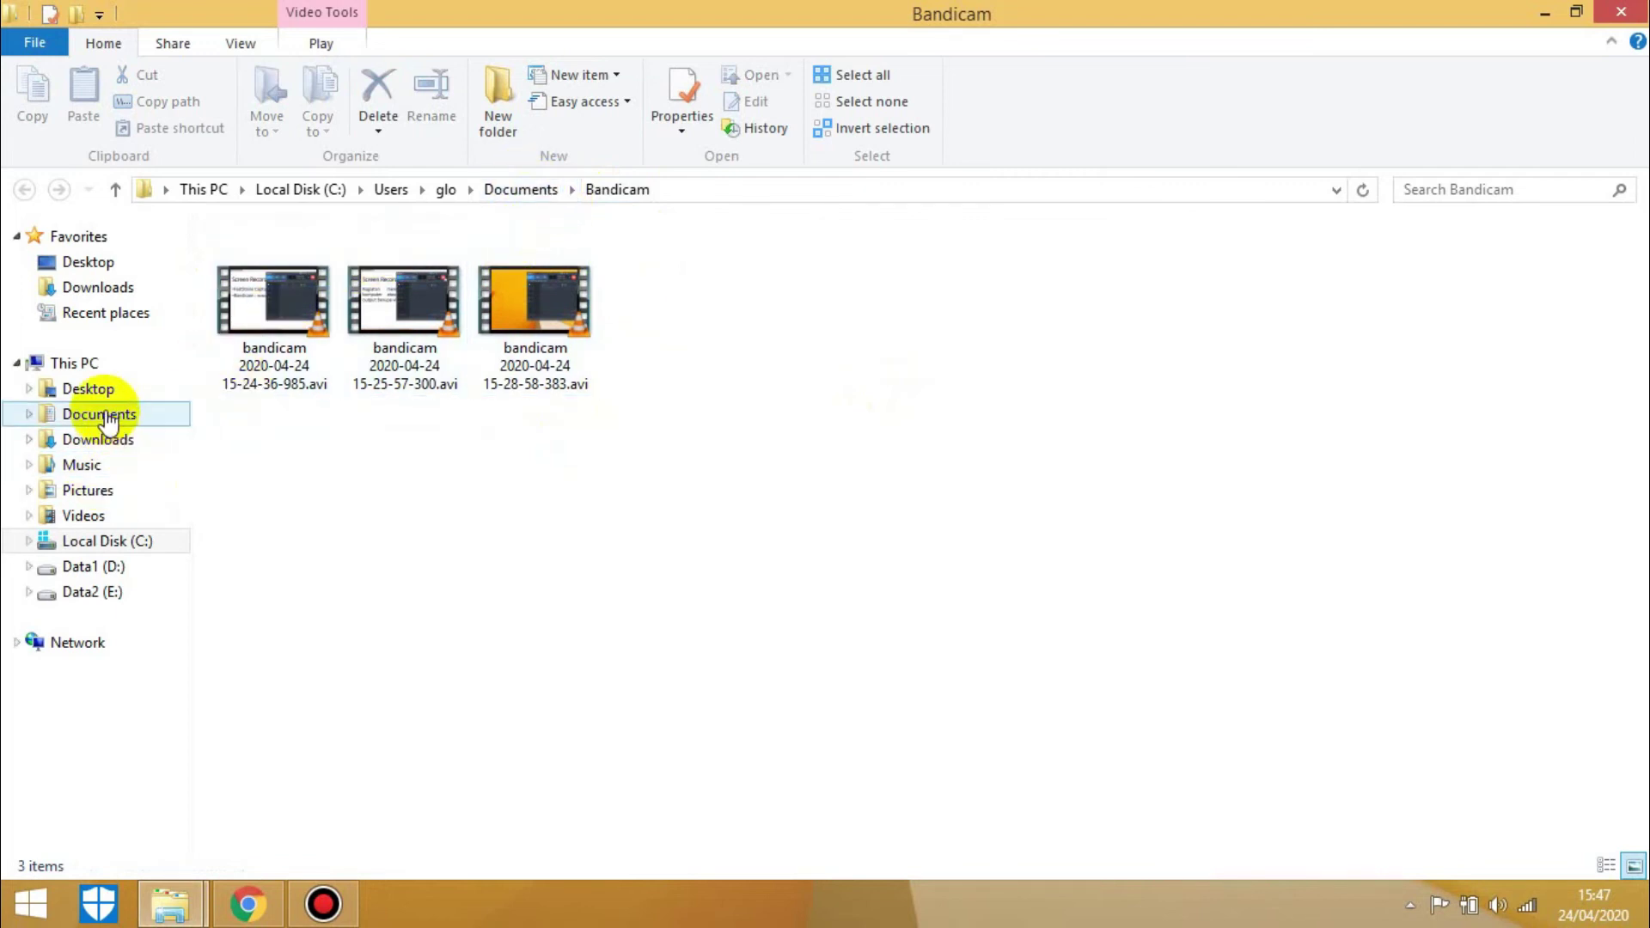
click(612, 189)
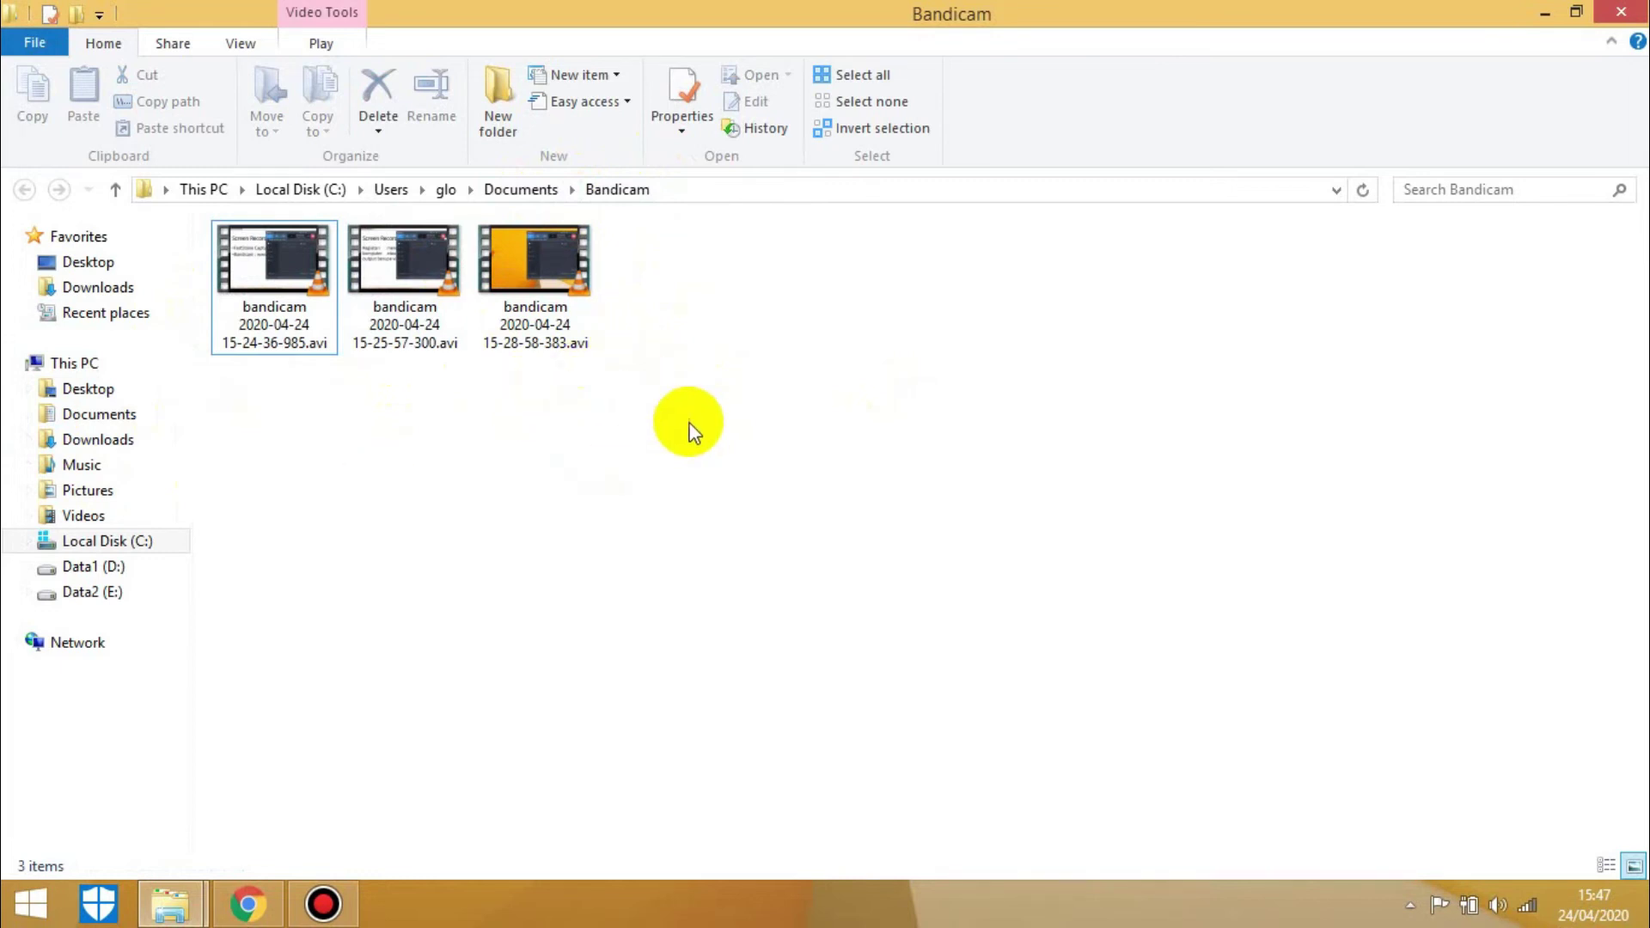
drag(728, 446, 308, 449)
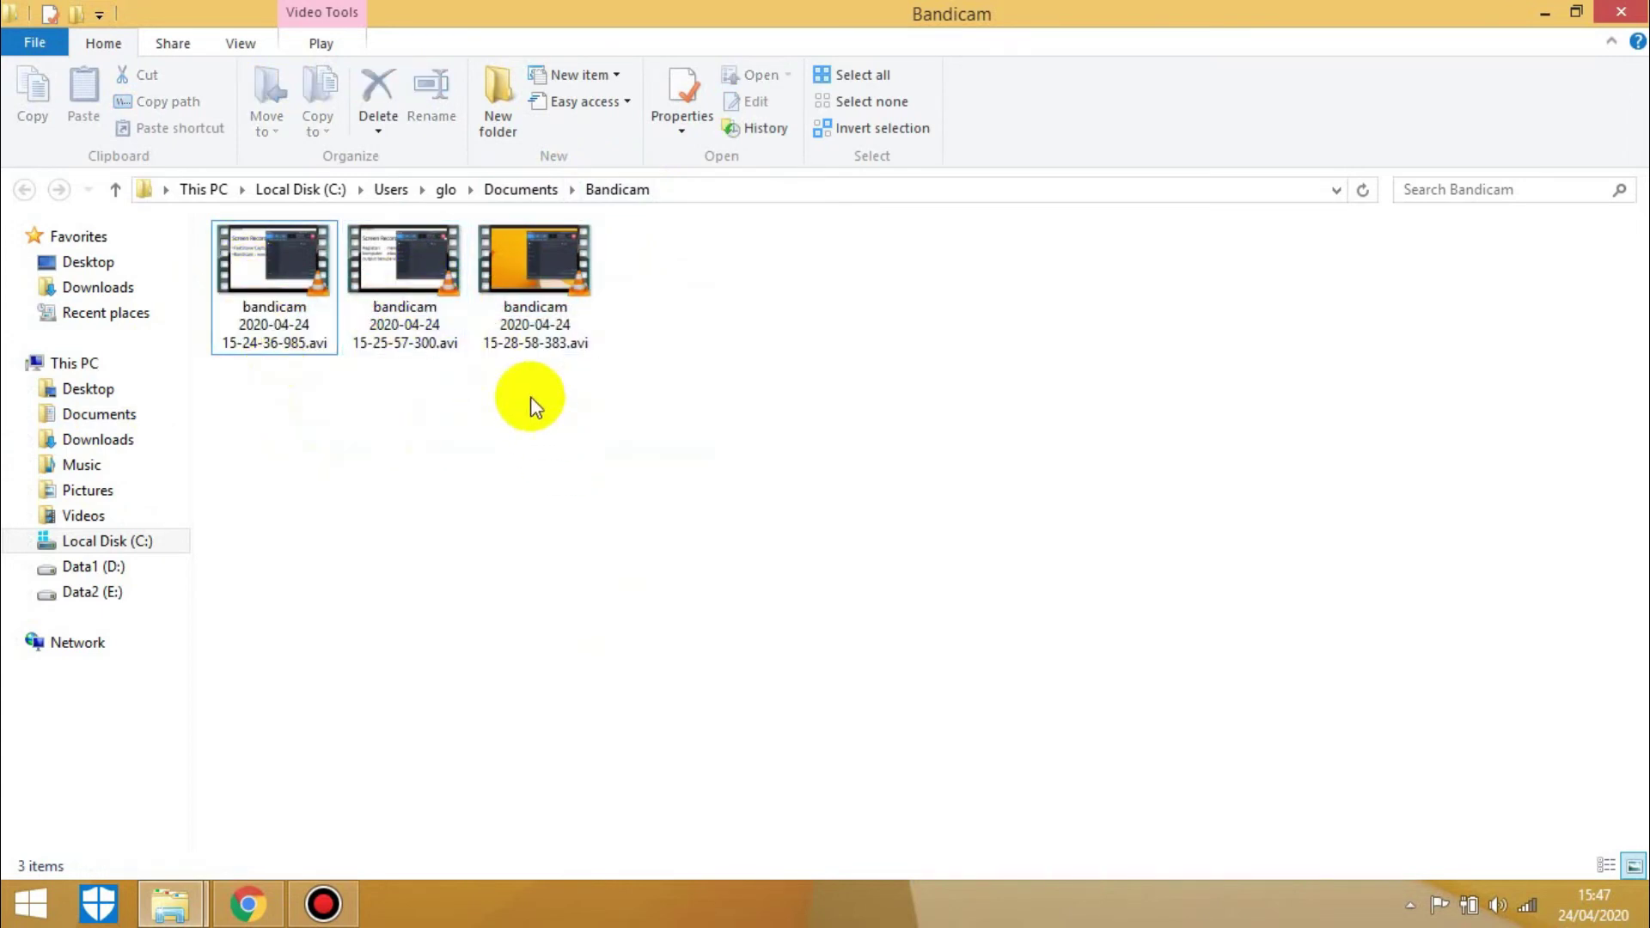
Return to Bandicam, show its home page and start recording the full screen
click(323, 903)
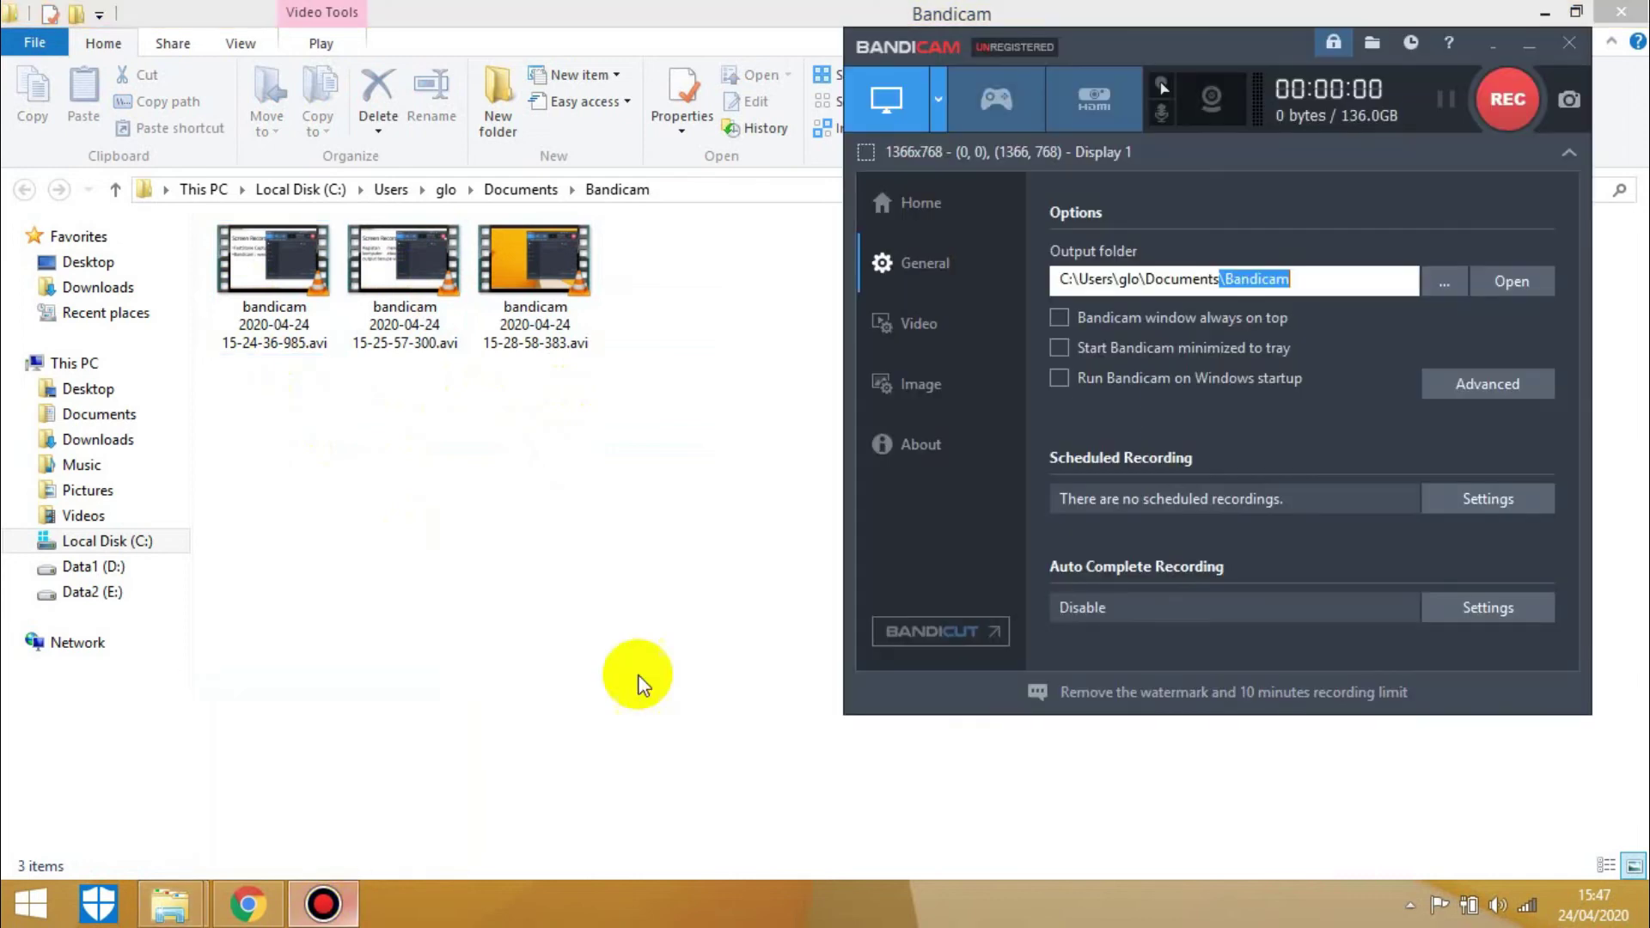
click(940, 360)
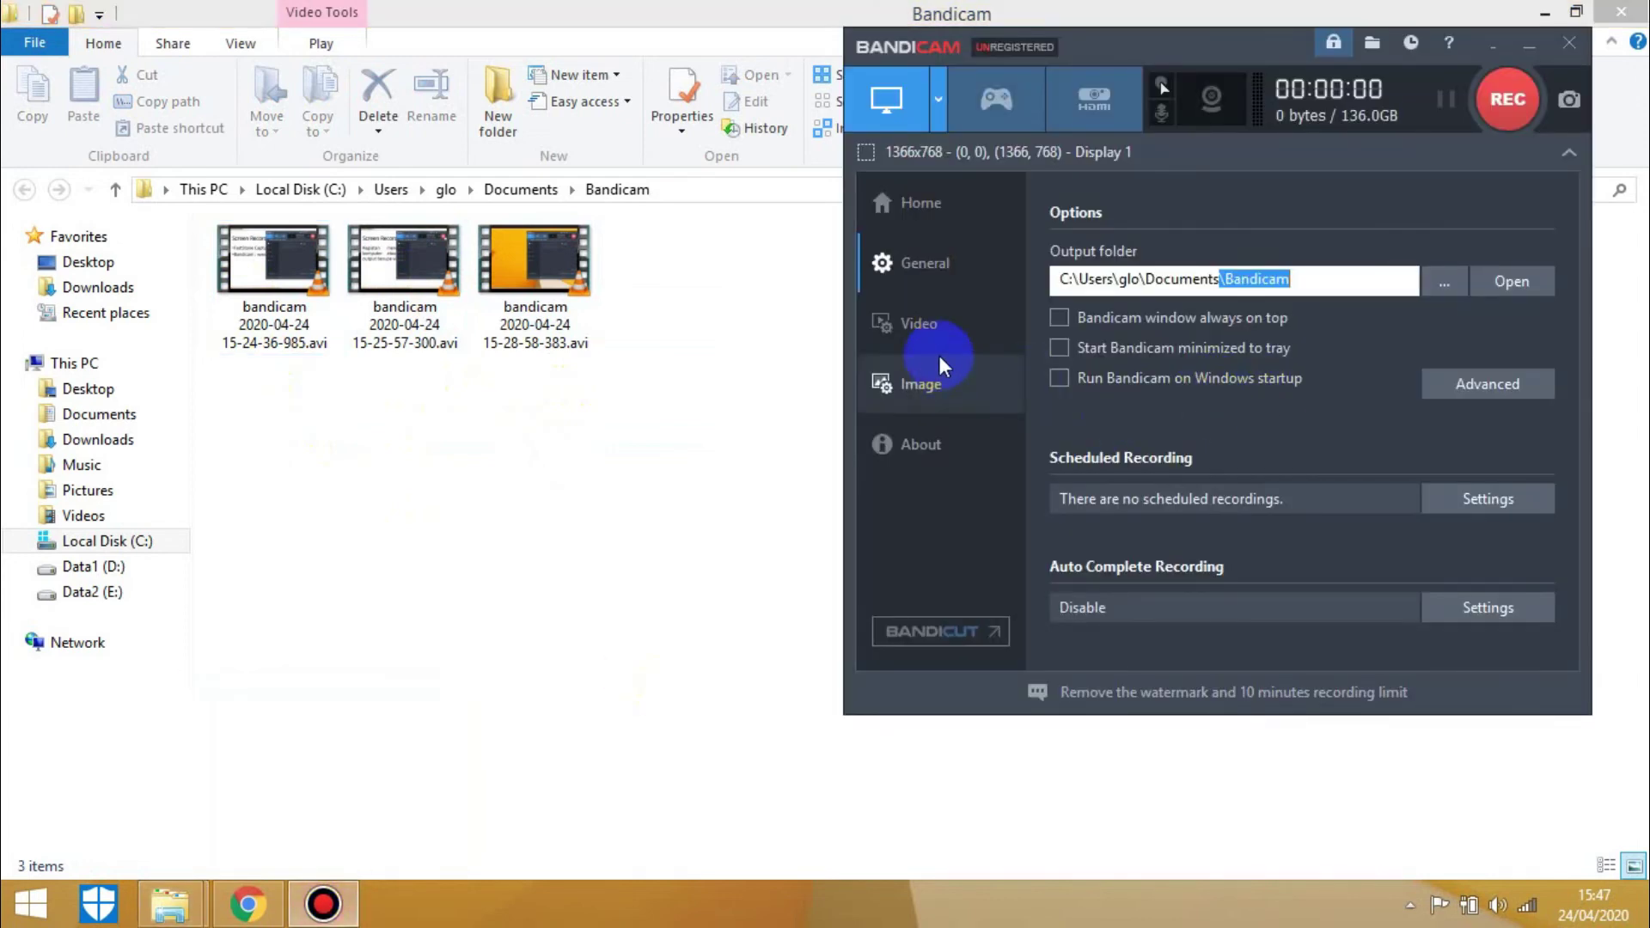
click(912, 204)
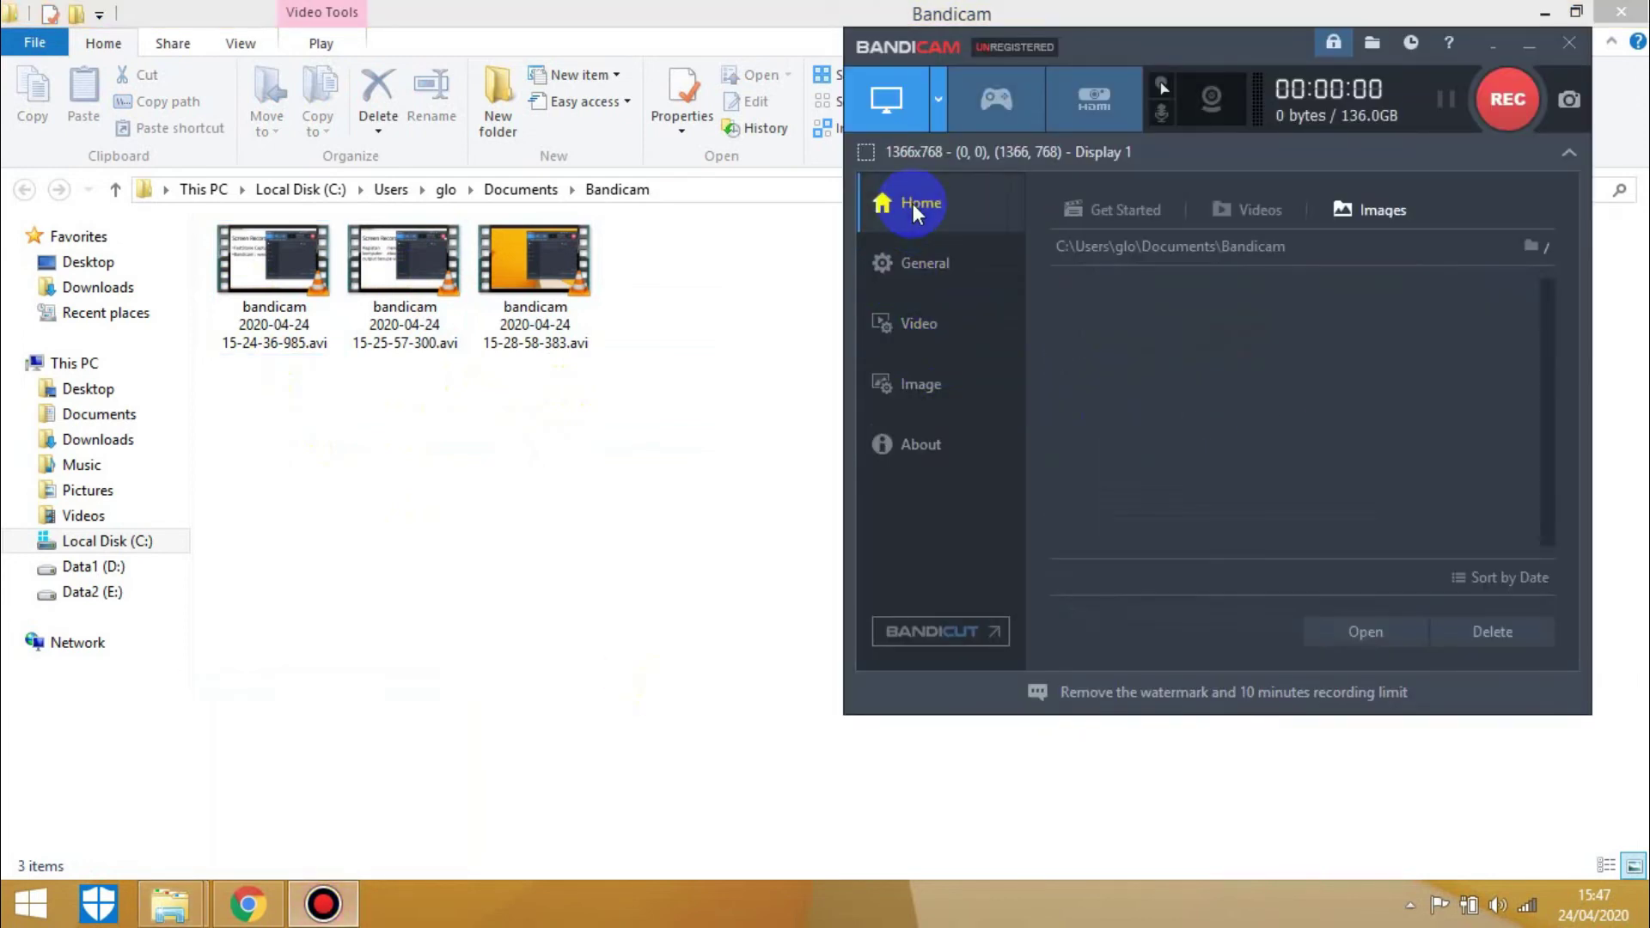
click(1431, 147)
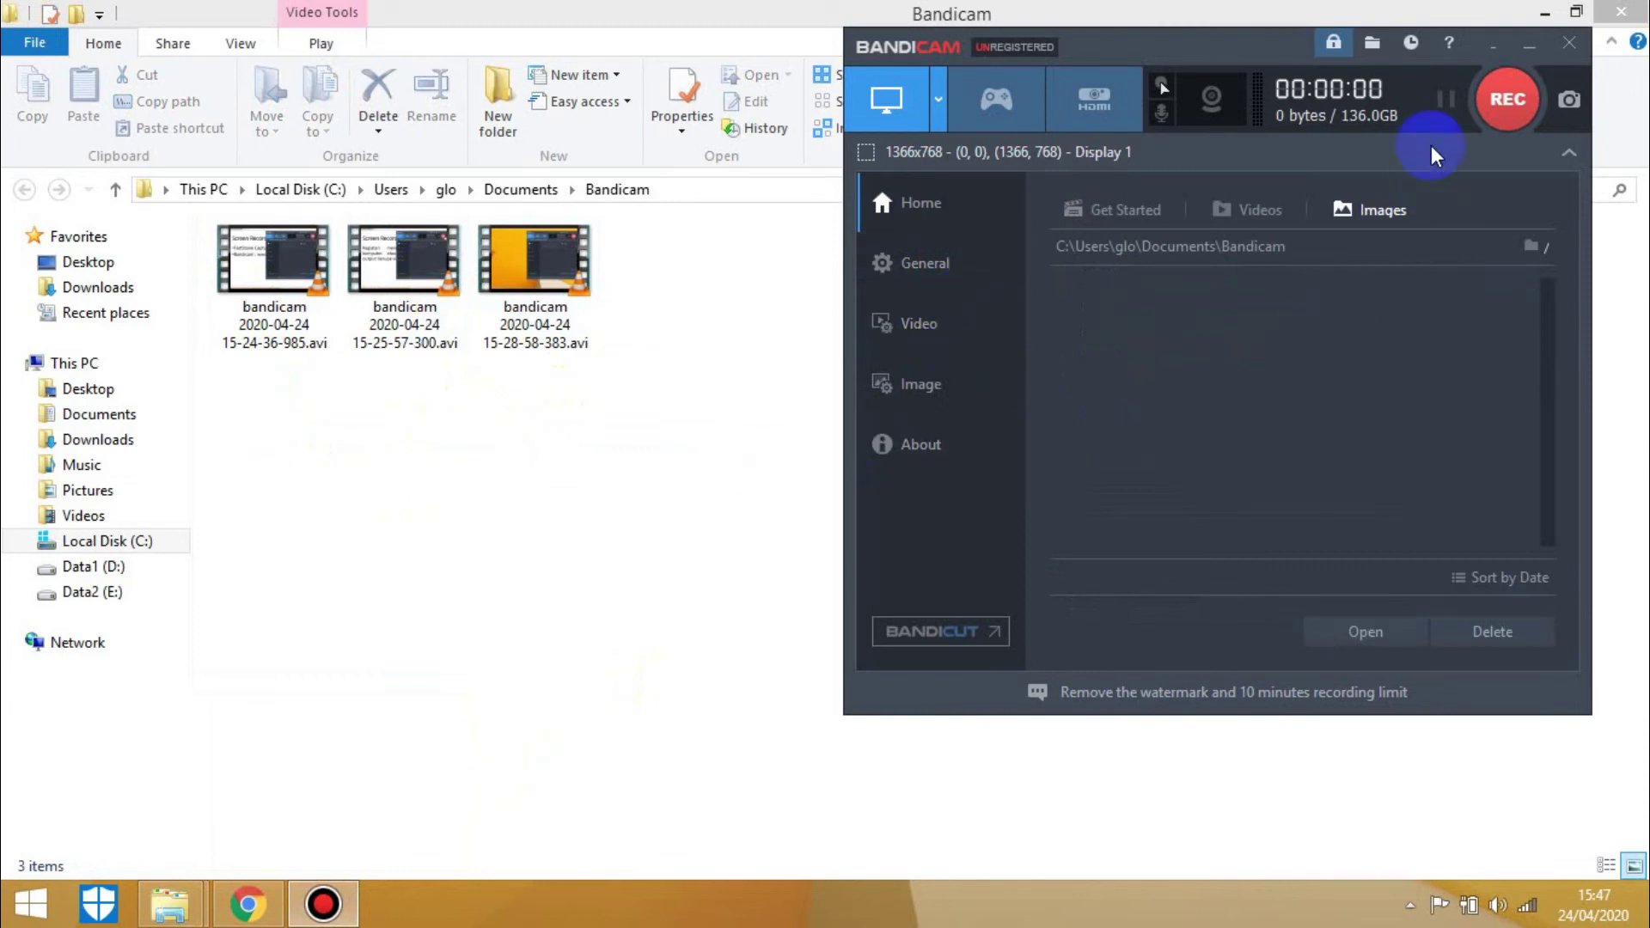
click(1499, 101)
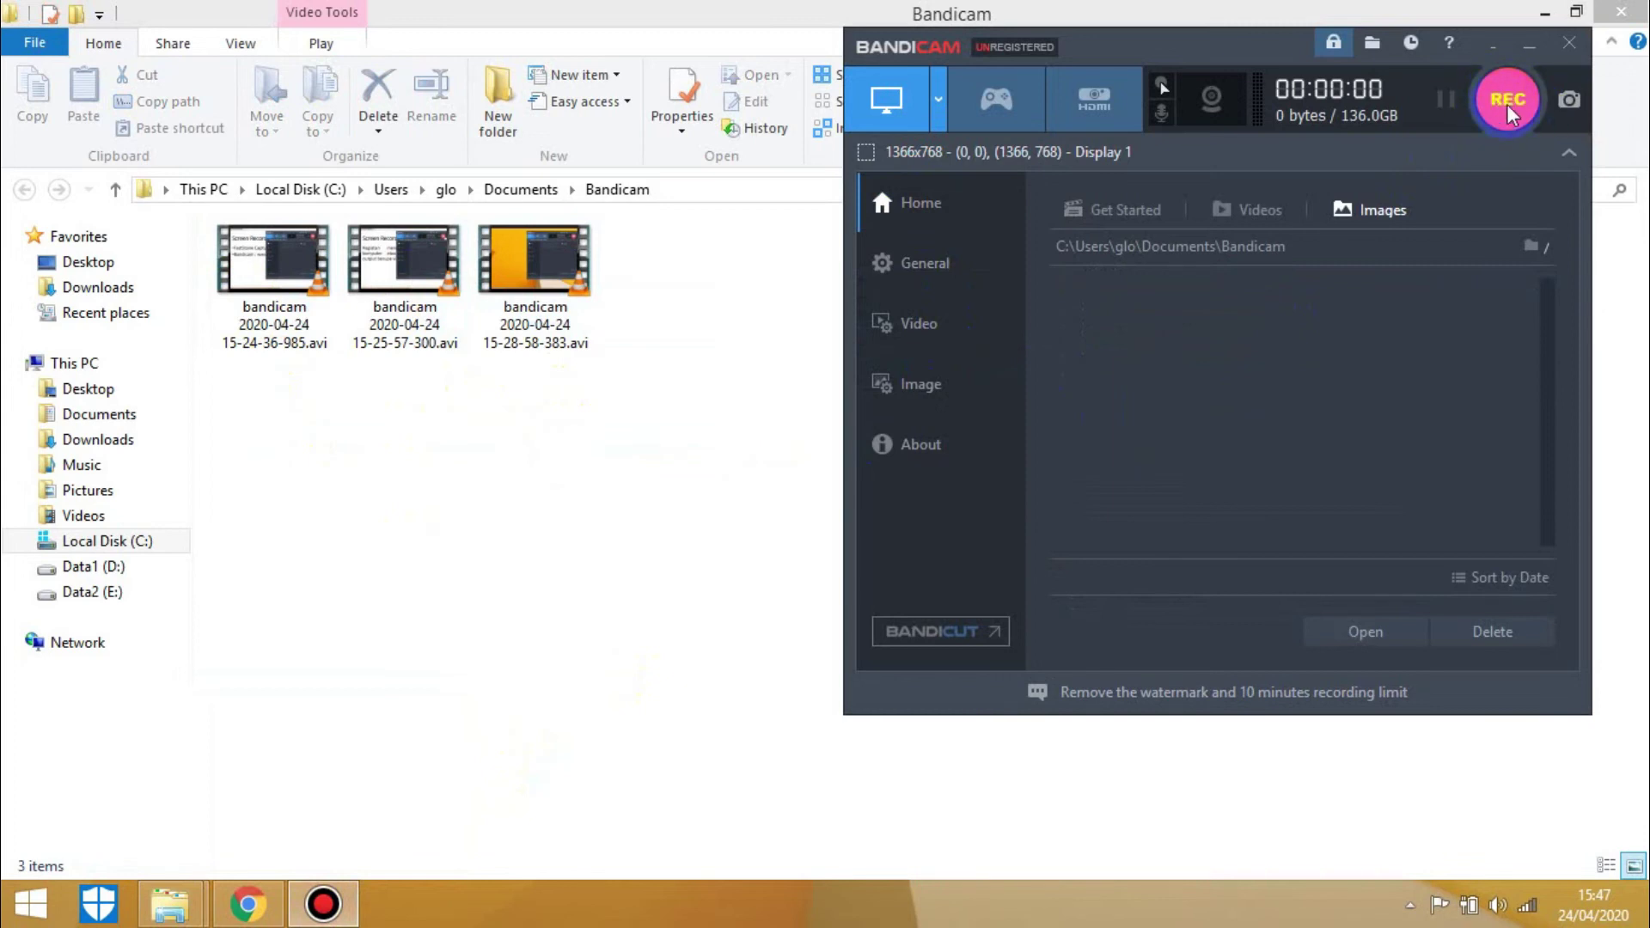
click(1508, 105)
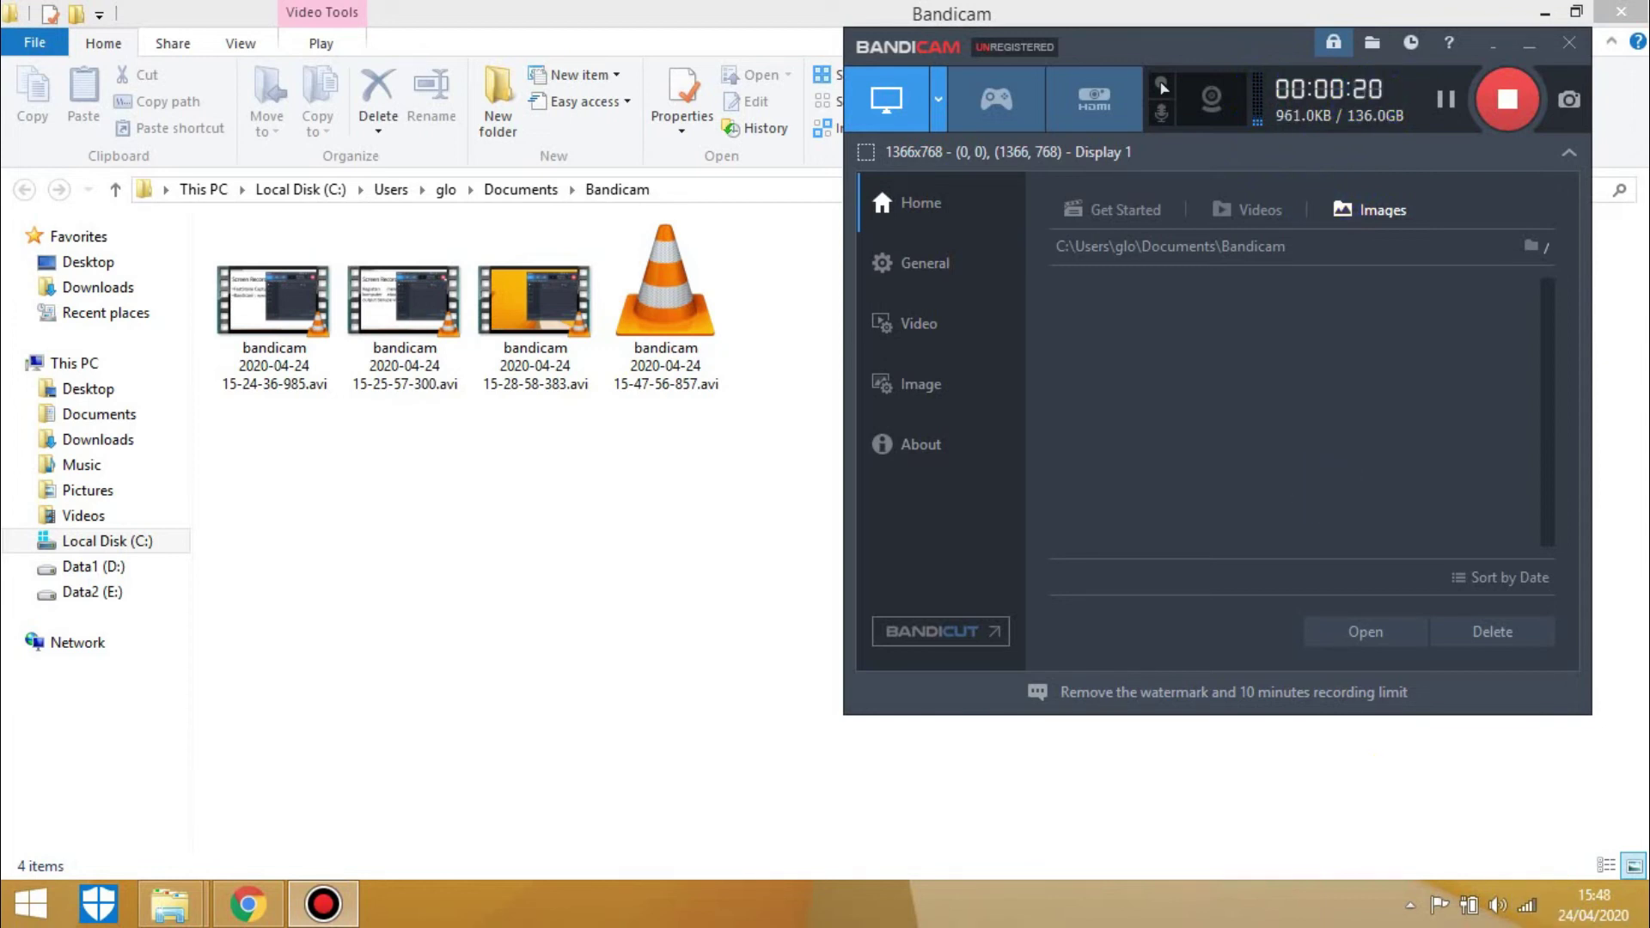
Show the desktop while recording and minimize the Bandicam window to the system tray, checking its icon among the hidden ones
click(1626, 909)
click(1641, 917)
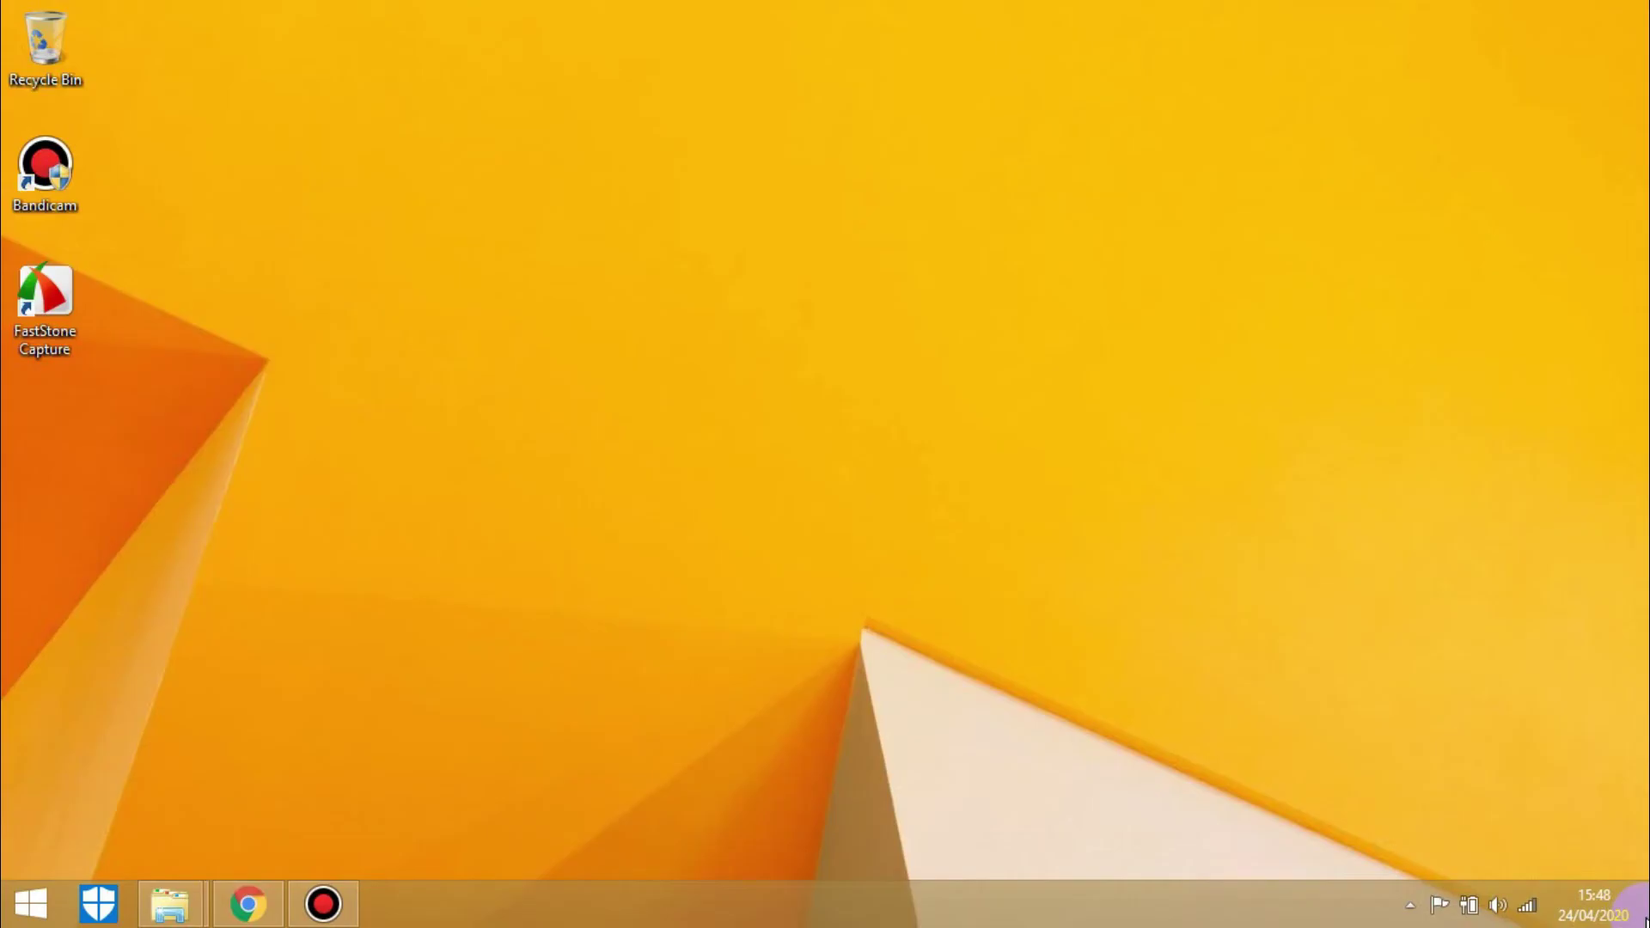
click(323, 902)
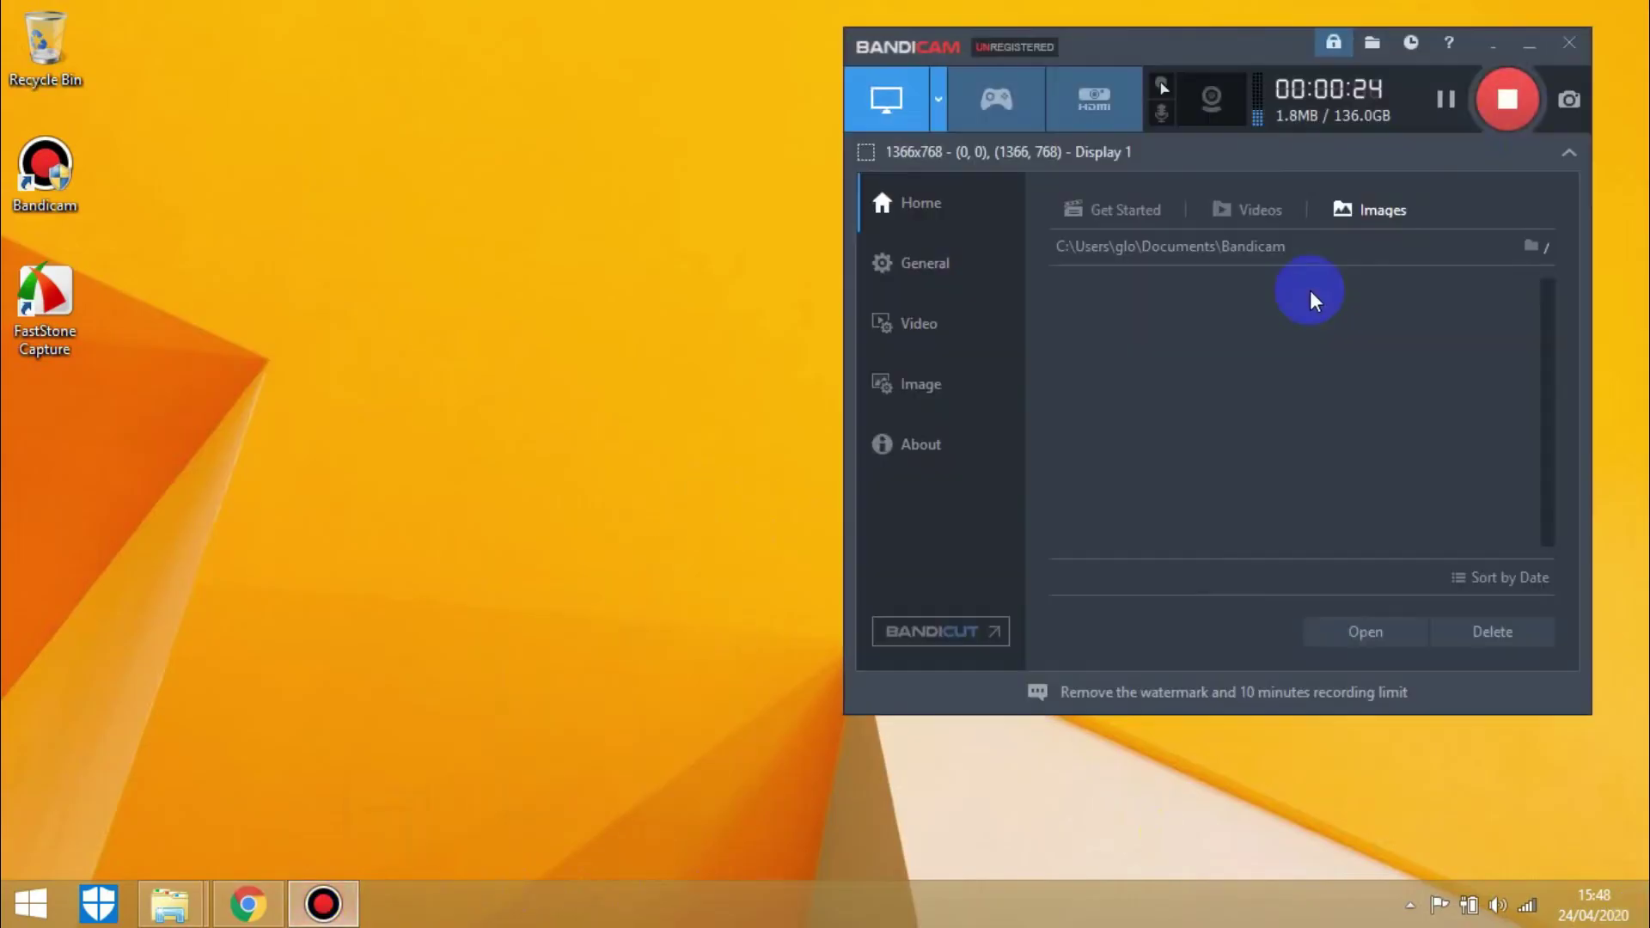
click(1494, 40)
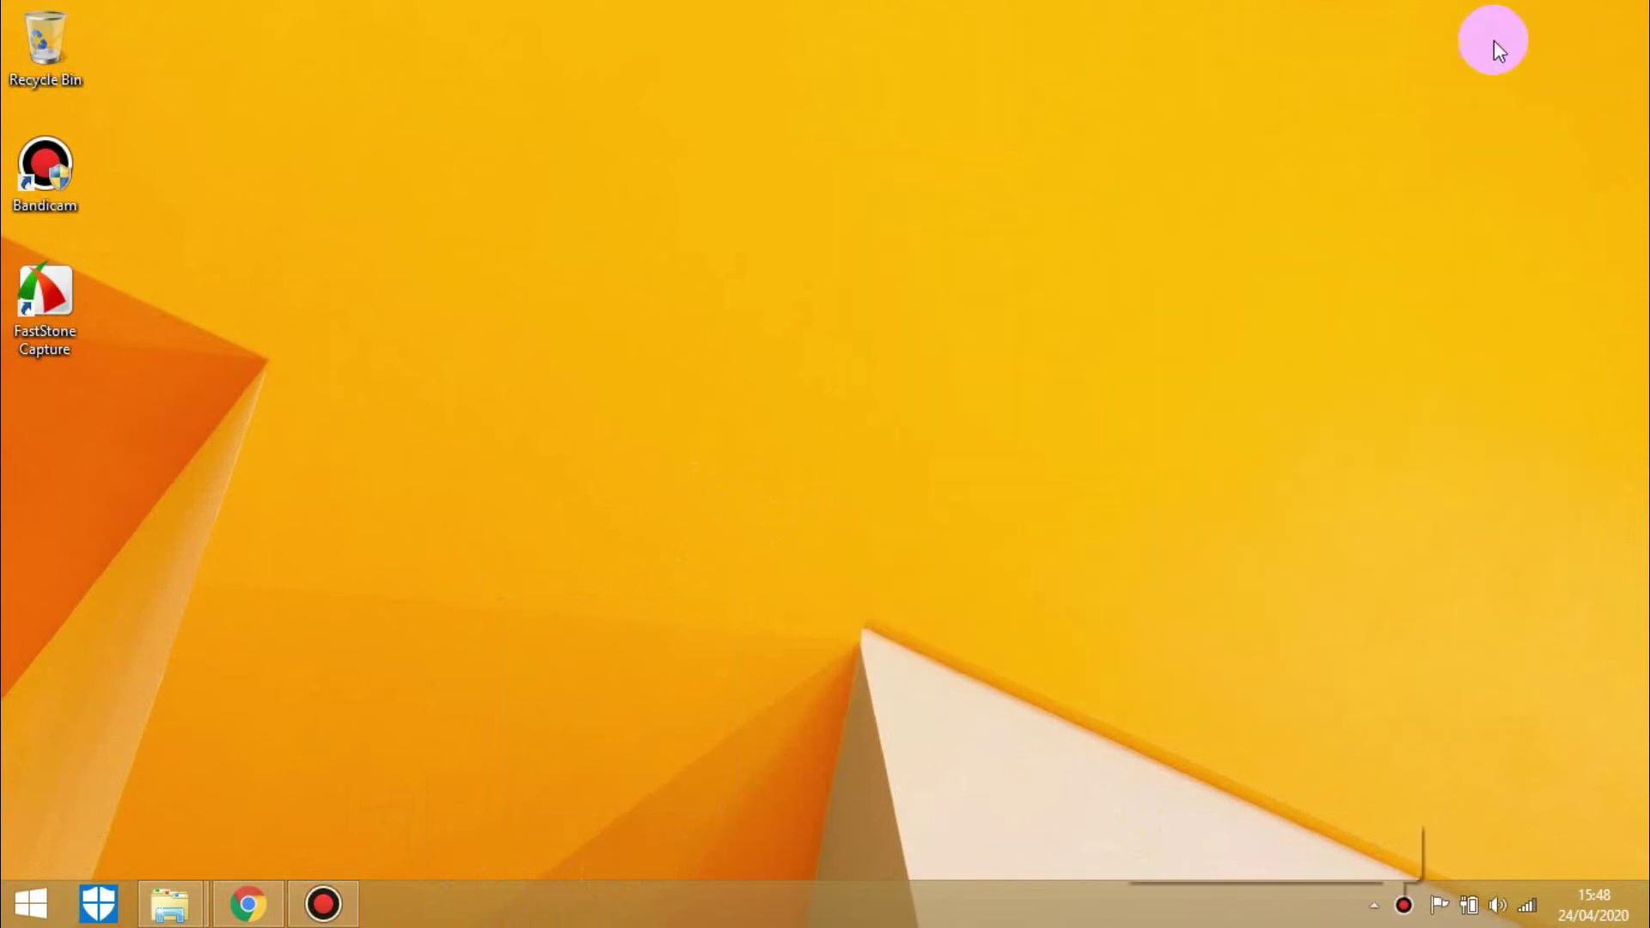
click(1374, 905)
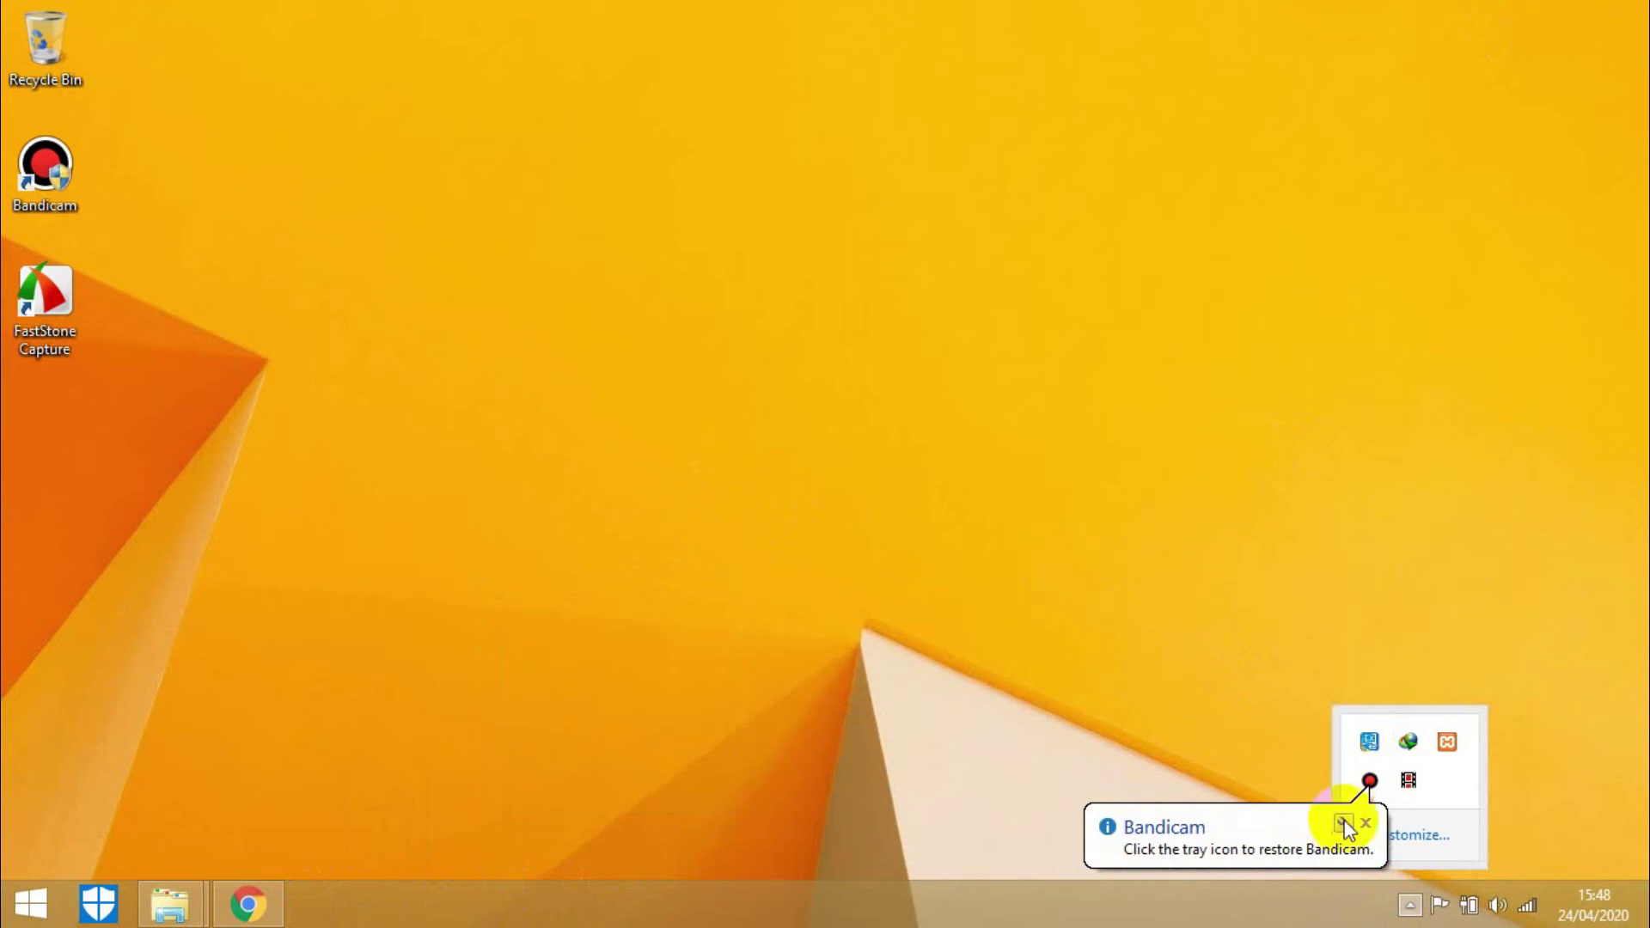
click(1409, 906)
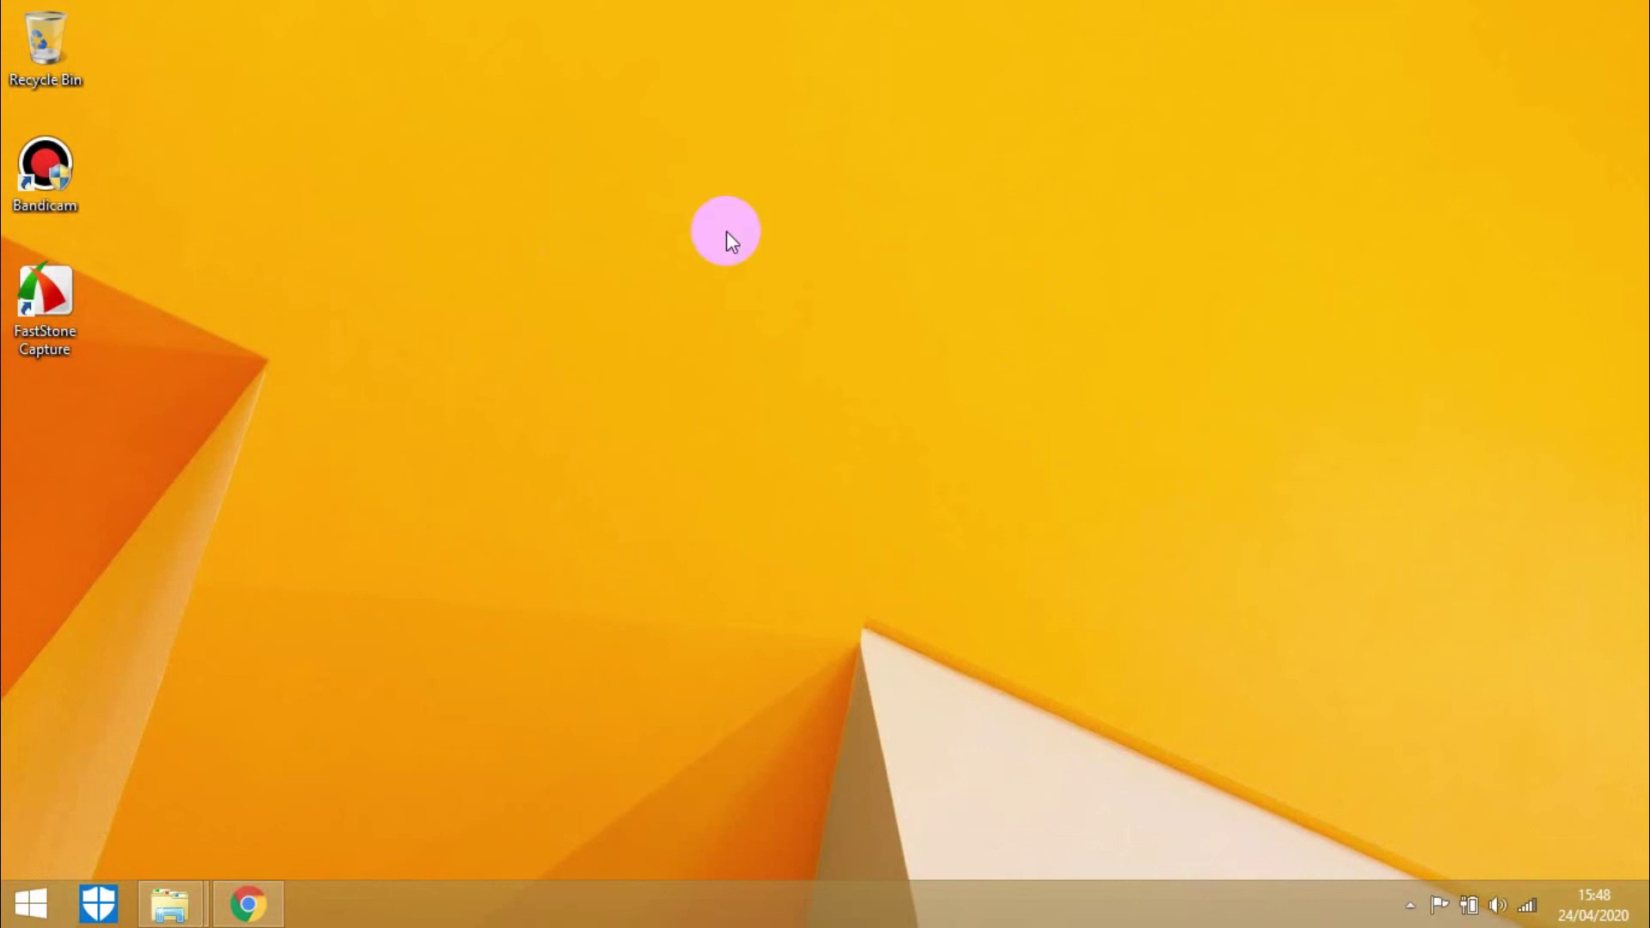
Restore the Bandicam window from the system tray and stop the recording
click(1410, 905)
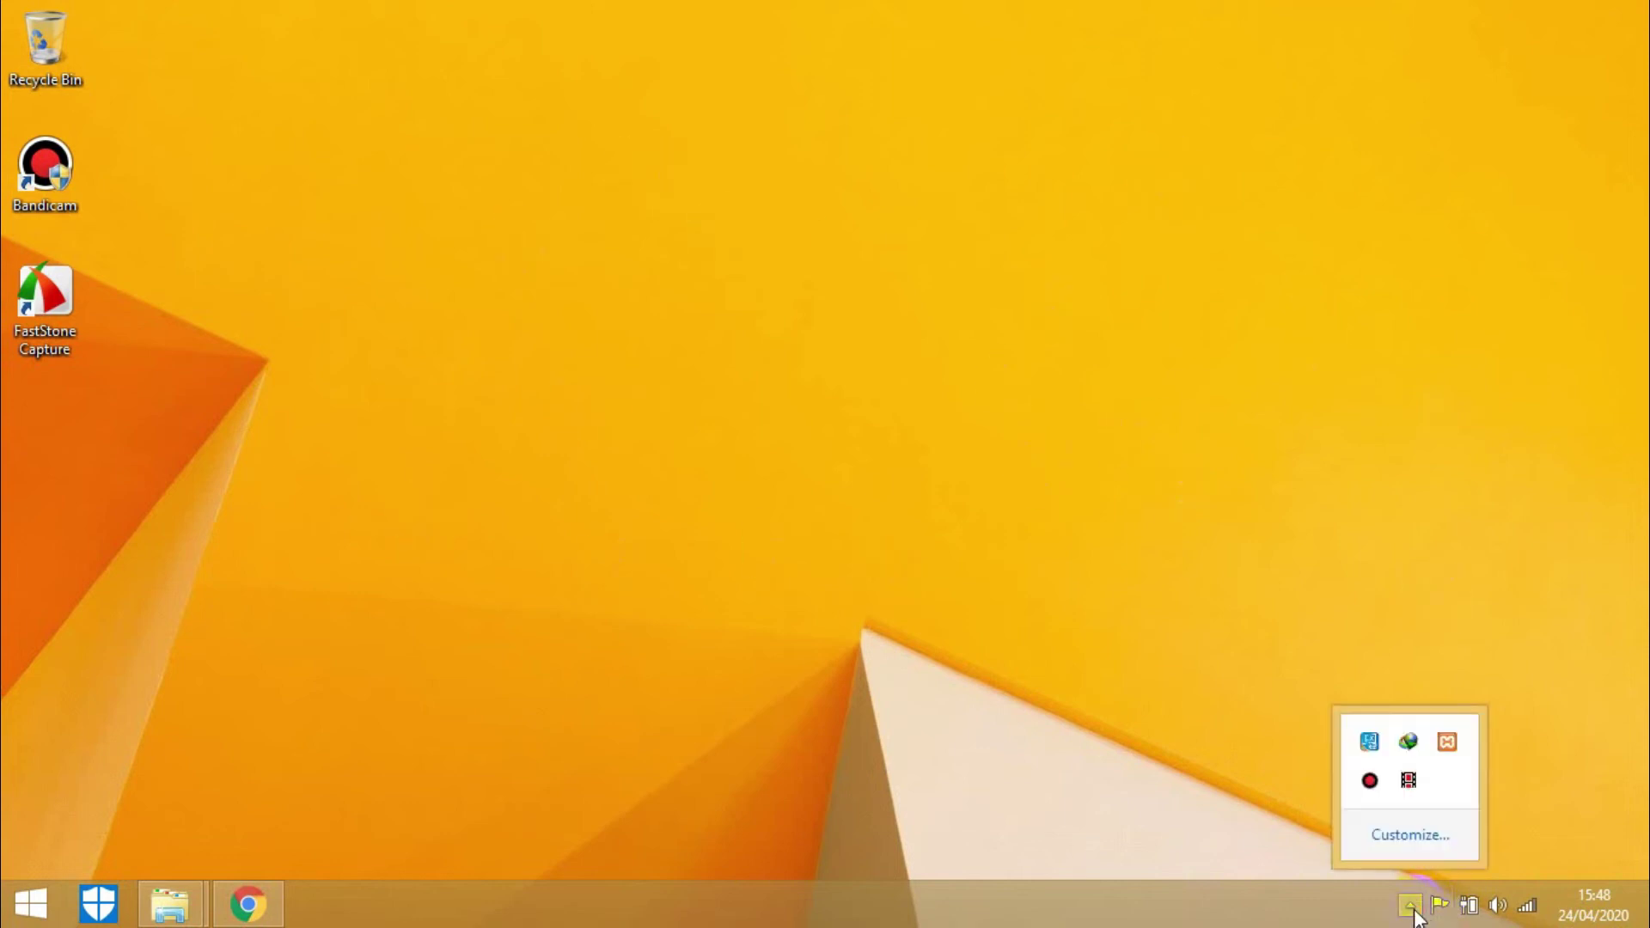
click(1371, 782)
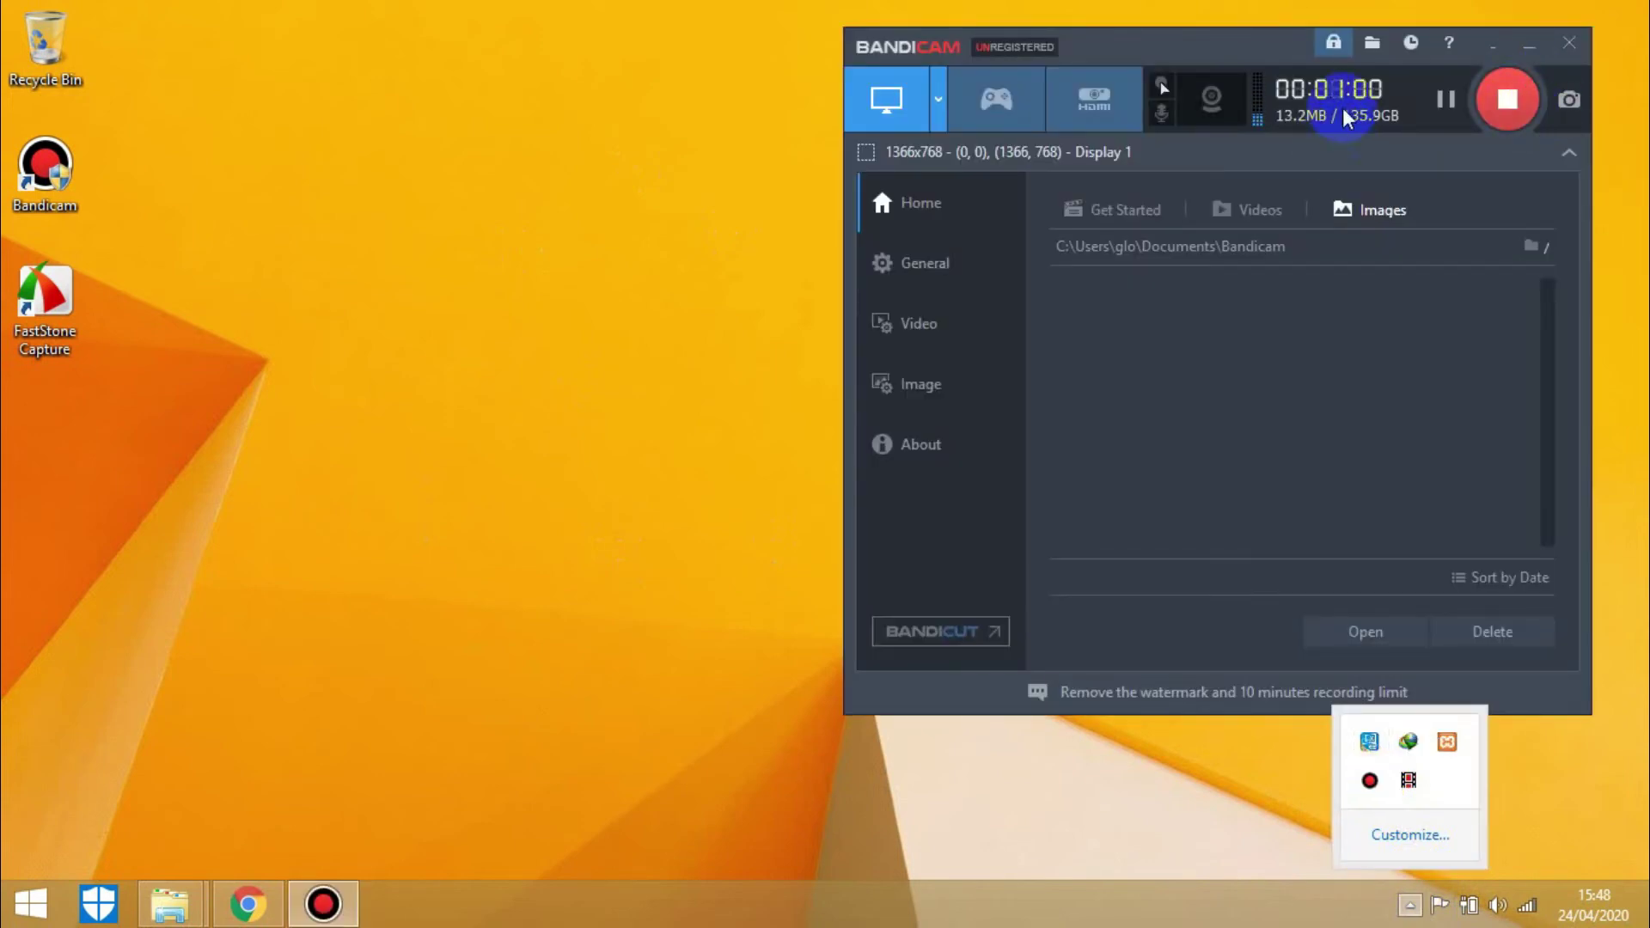
click(1508, 99)
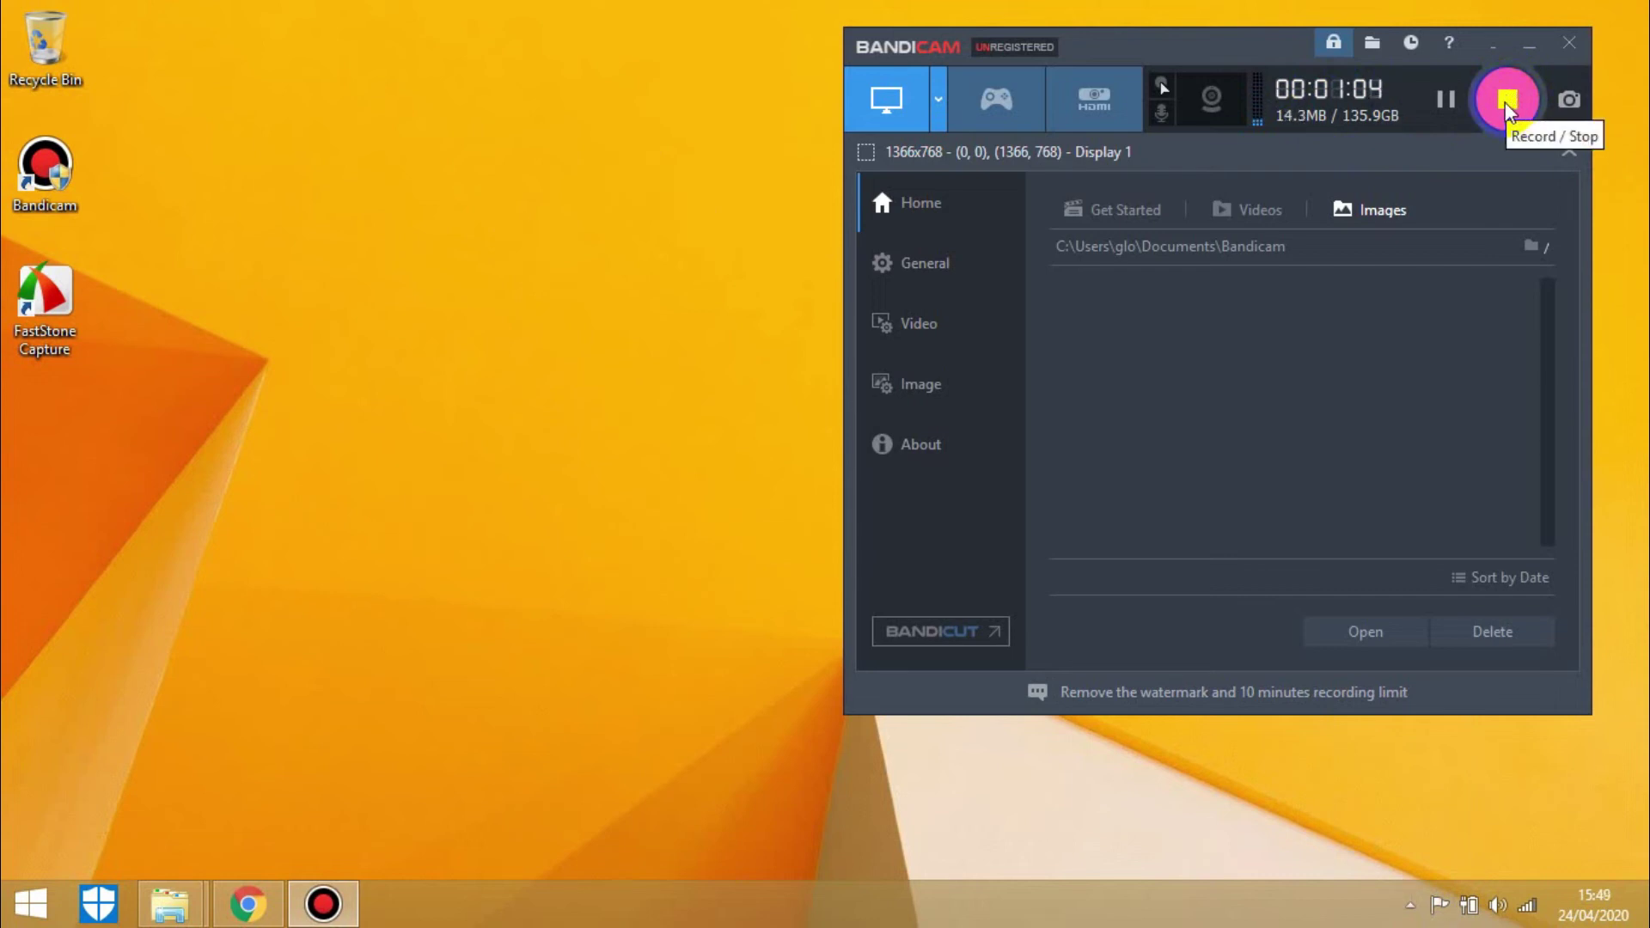
click(1509, 100)
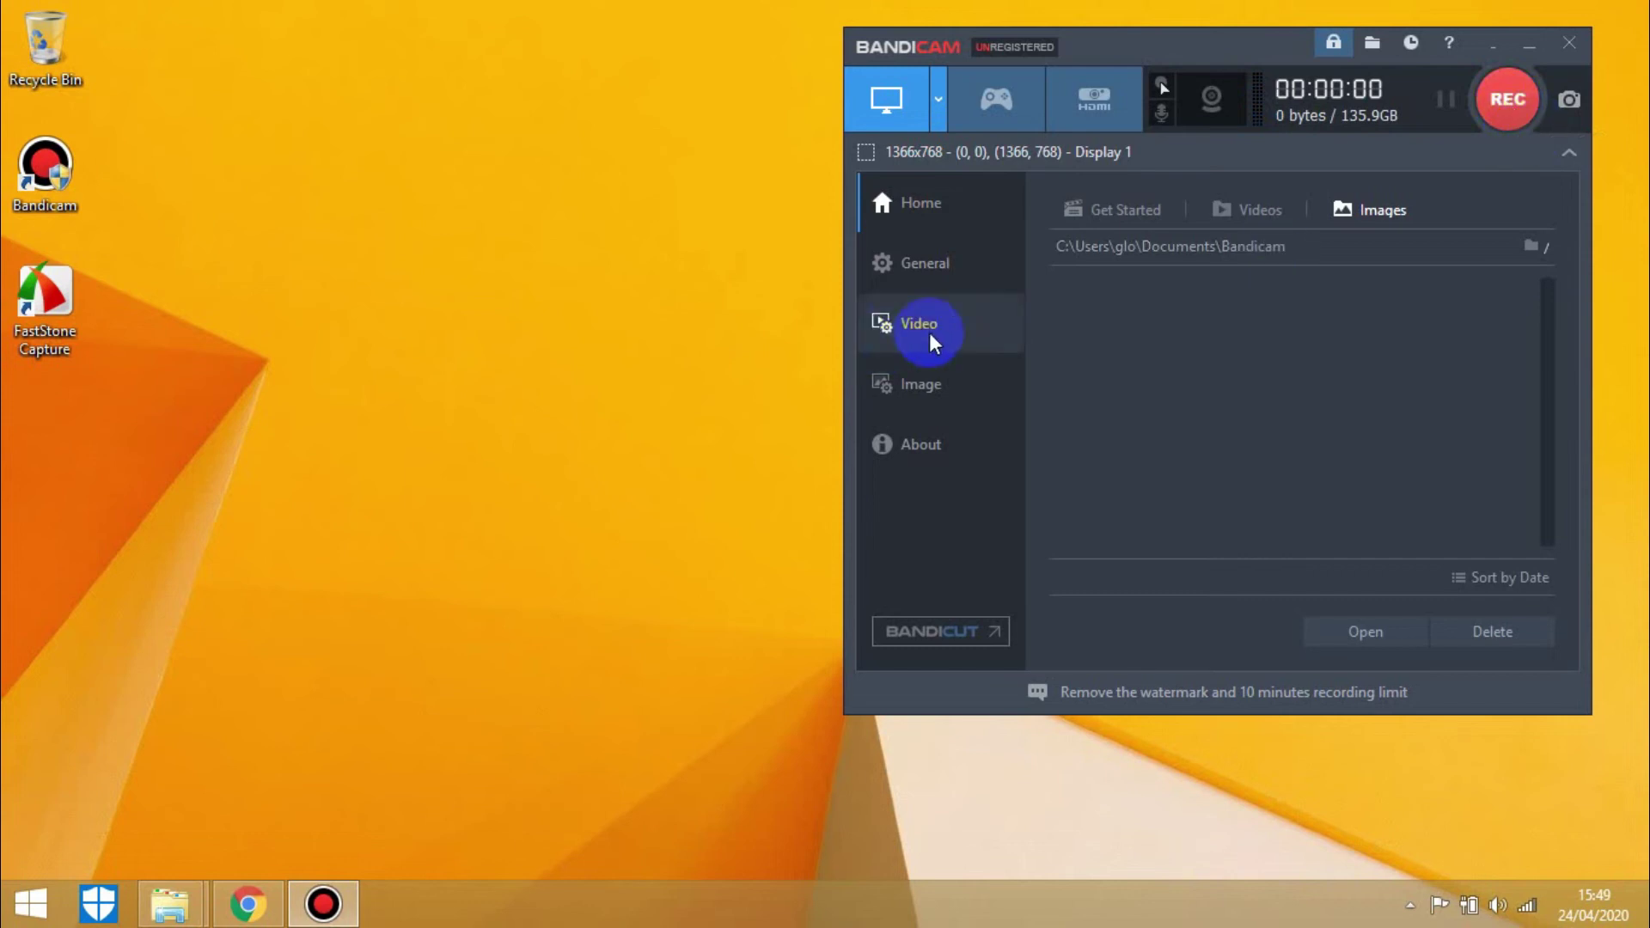
click(922, 270)
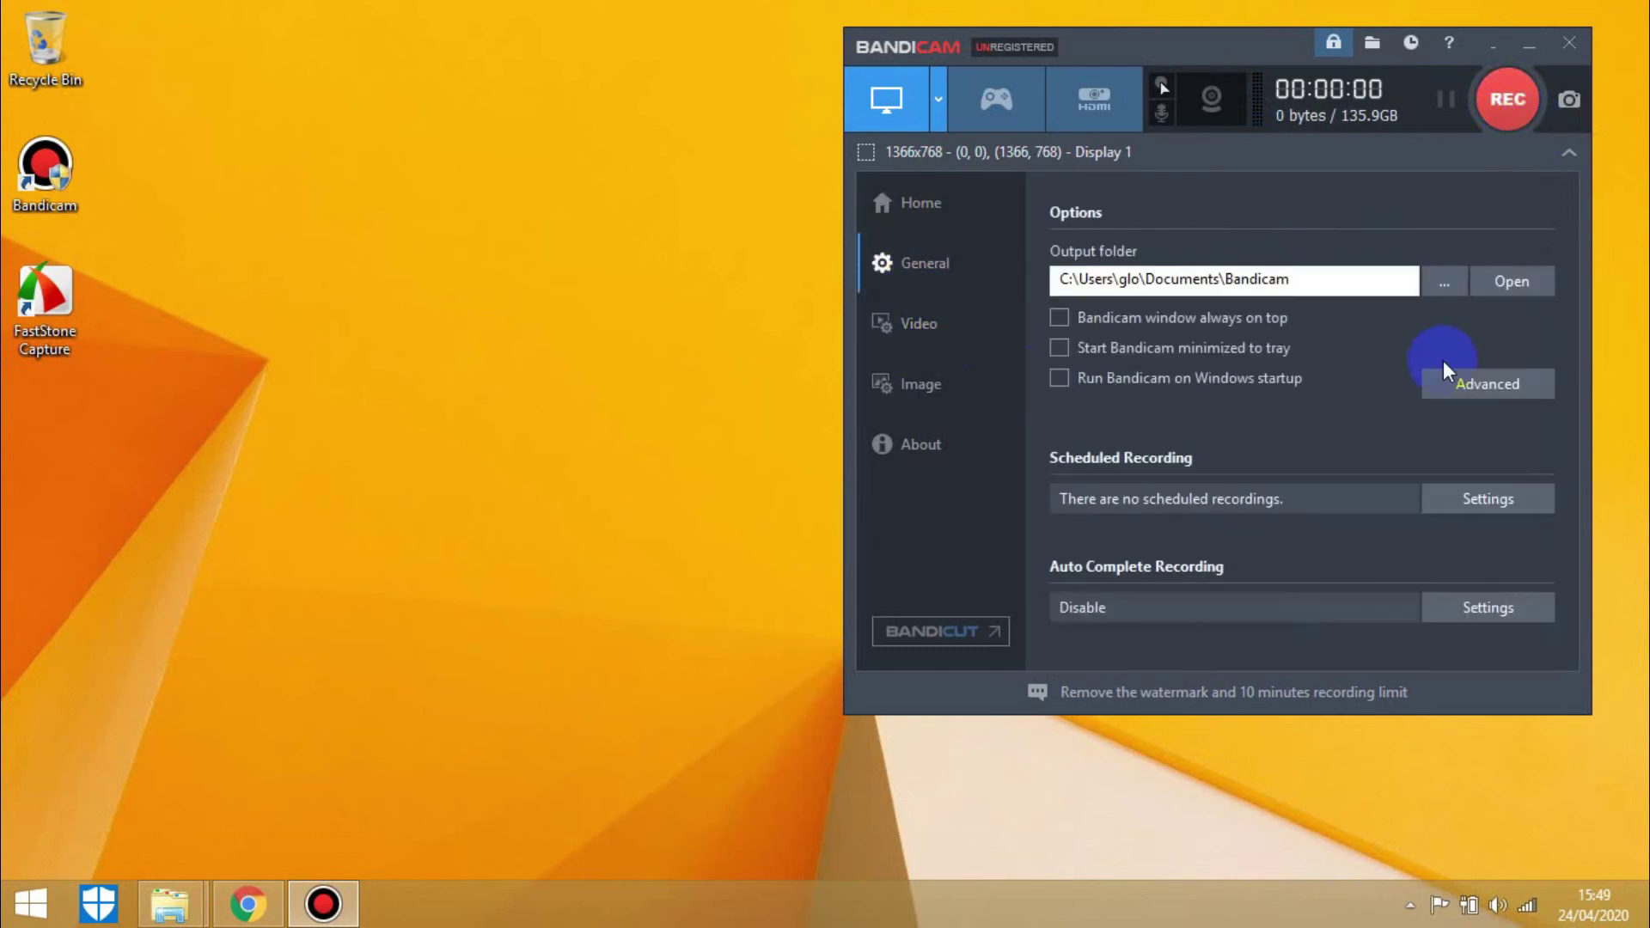
click(1517, 282)
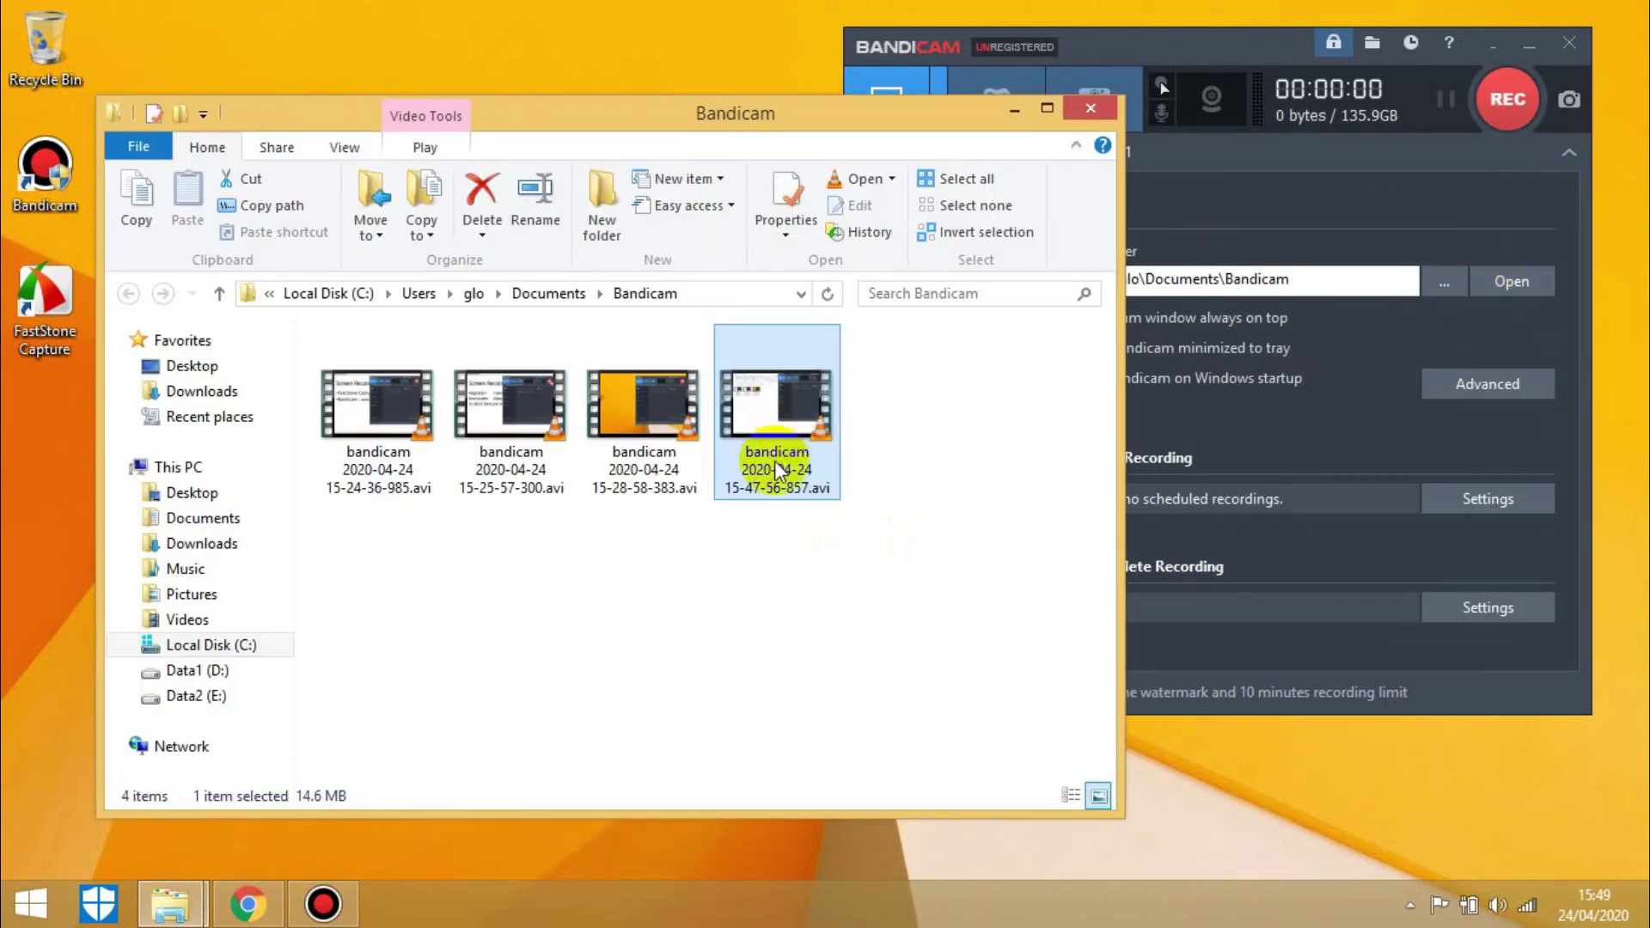
click(798, 430)
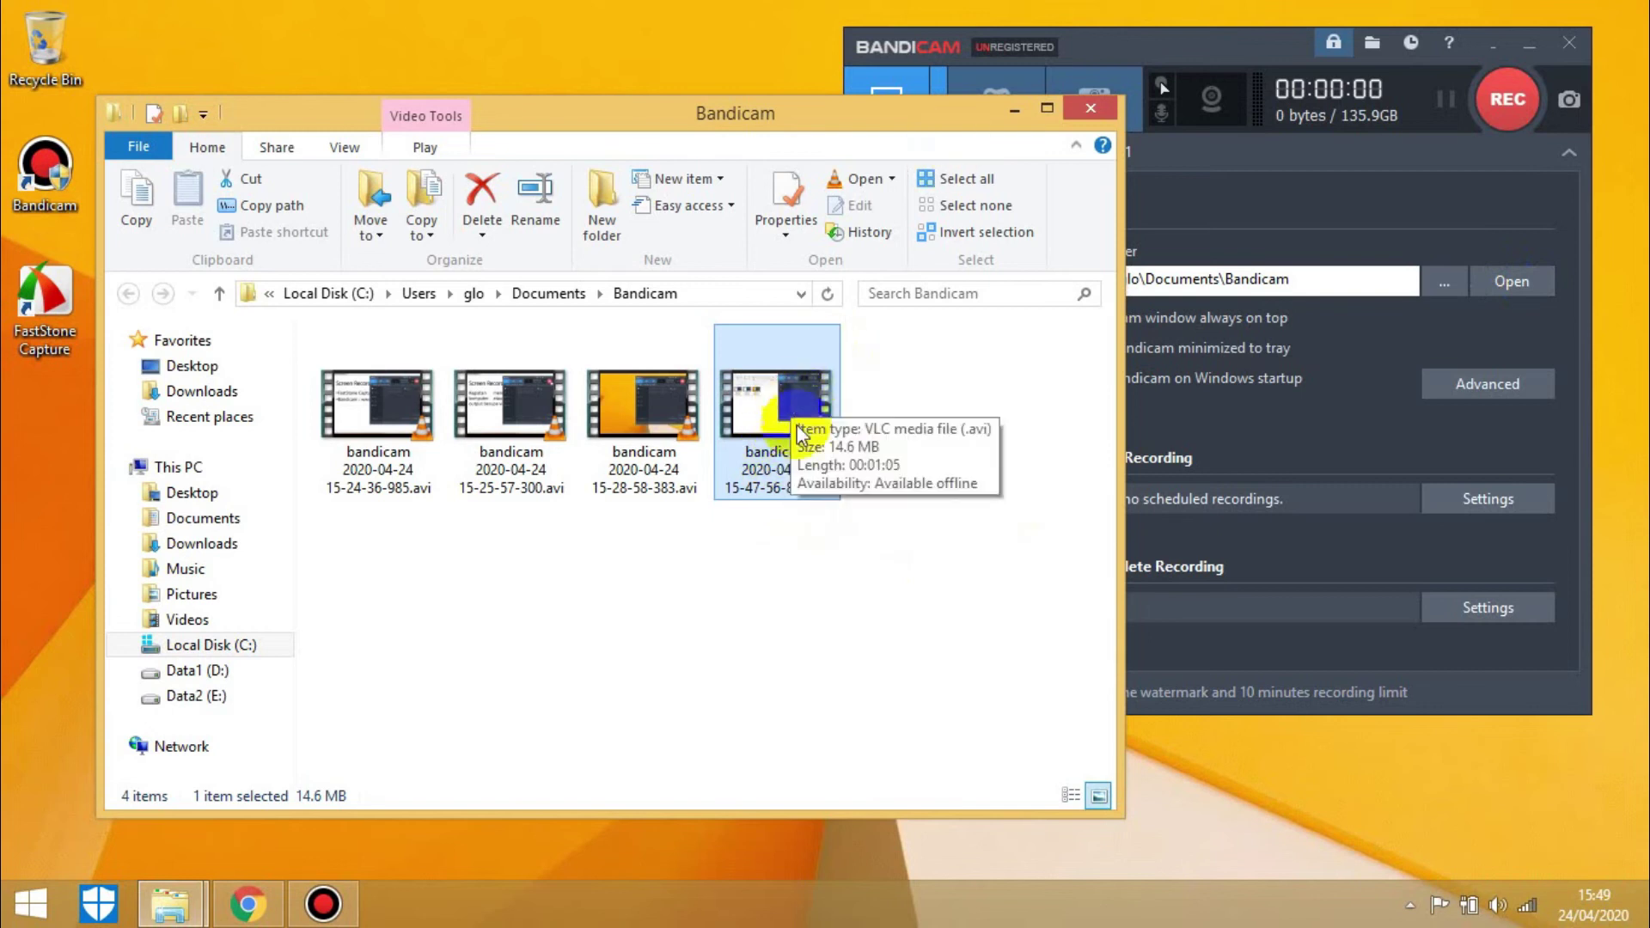
double_click(779, 401)
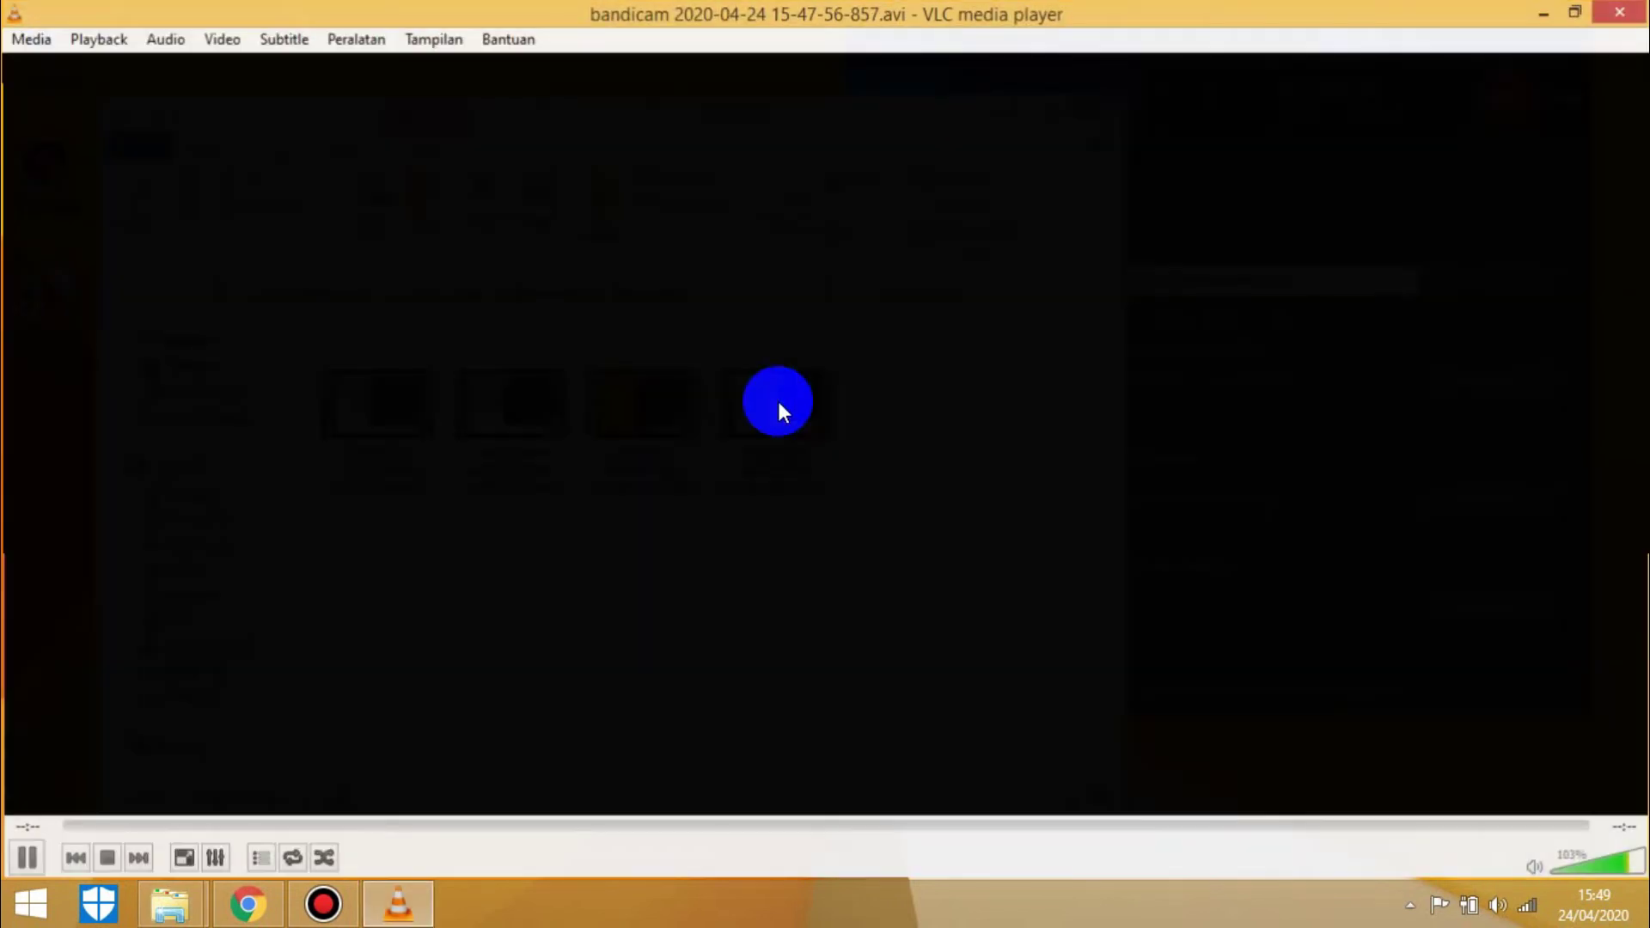
Skip through the recorded video to check it, pause the playback and close VLC media player
click(646, 827)
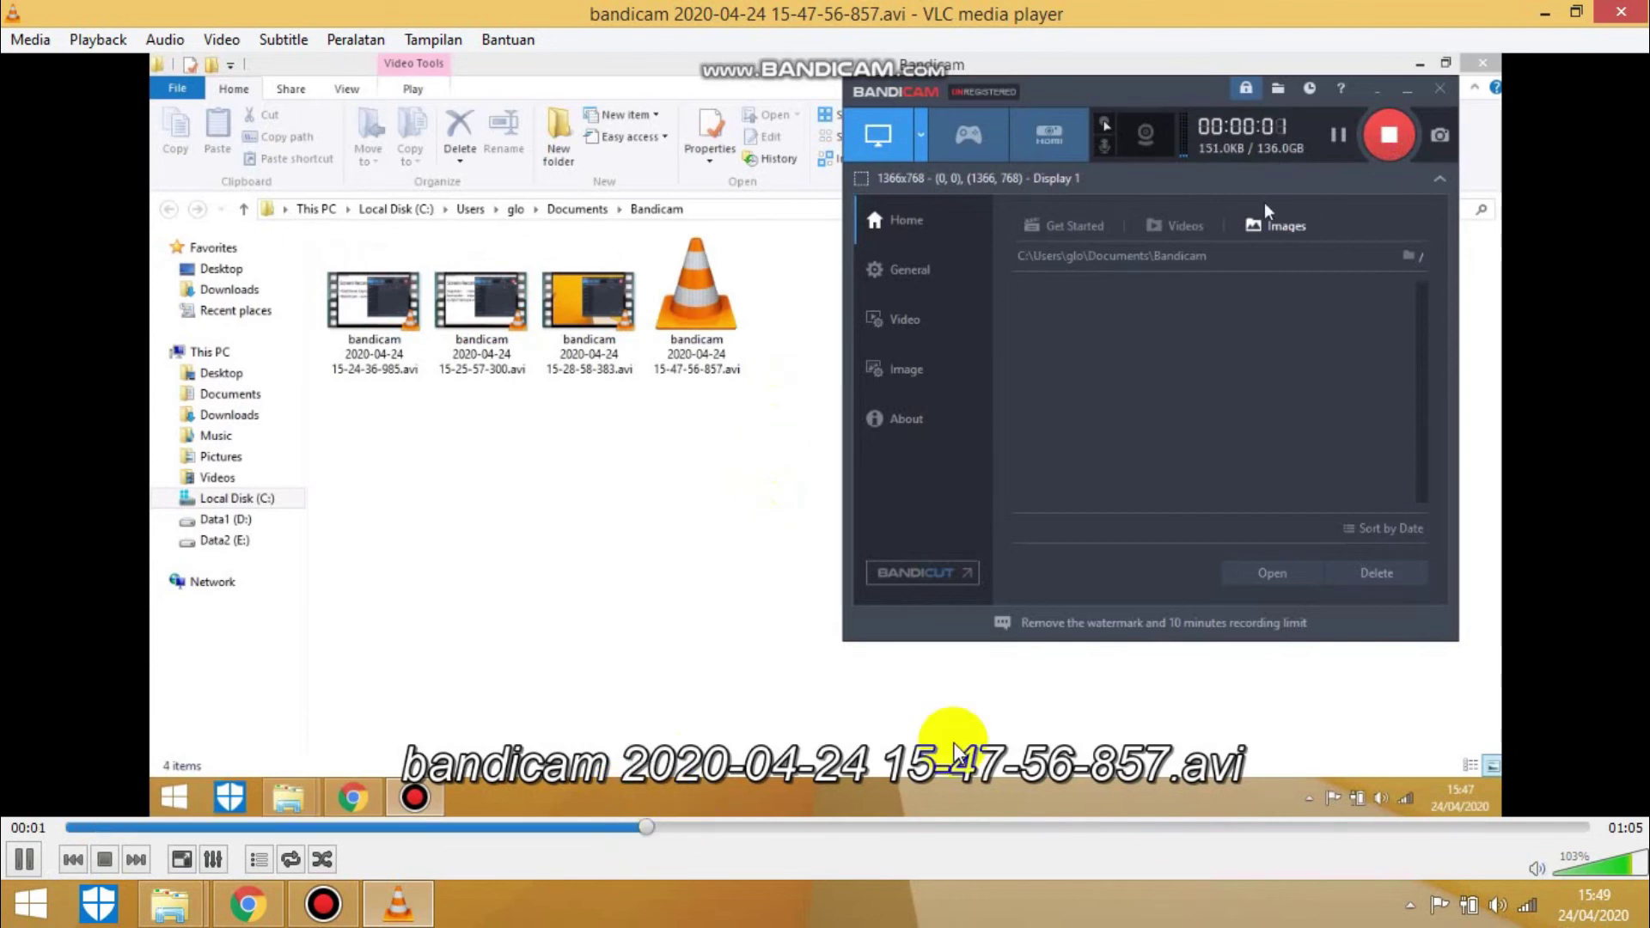
click(1140, 827)
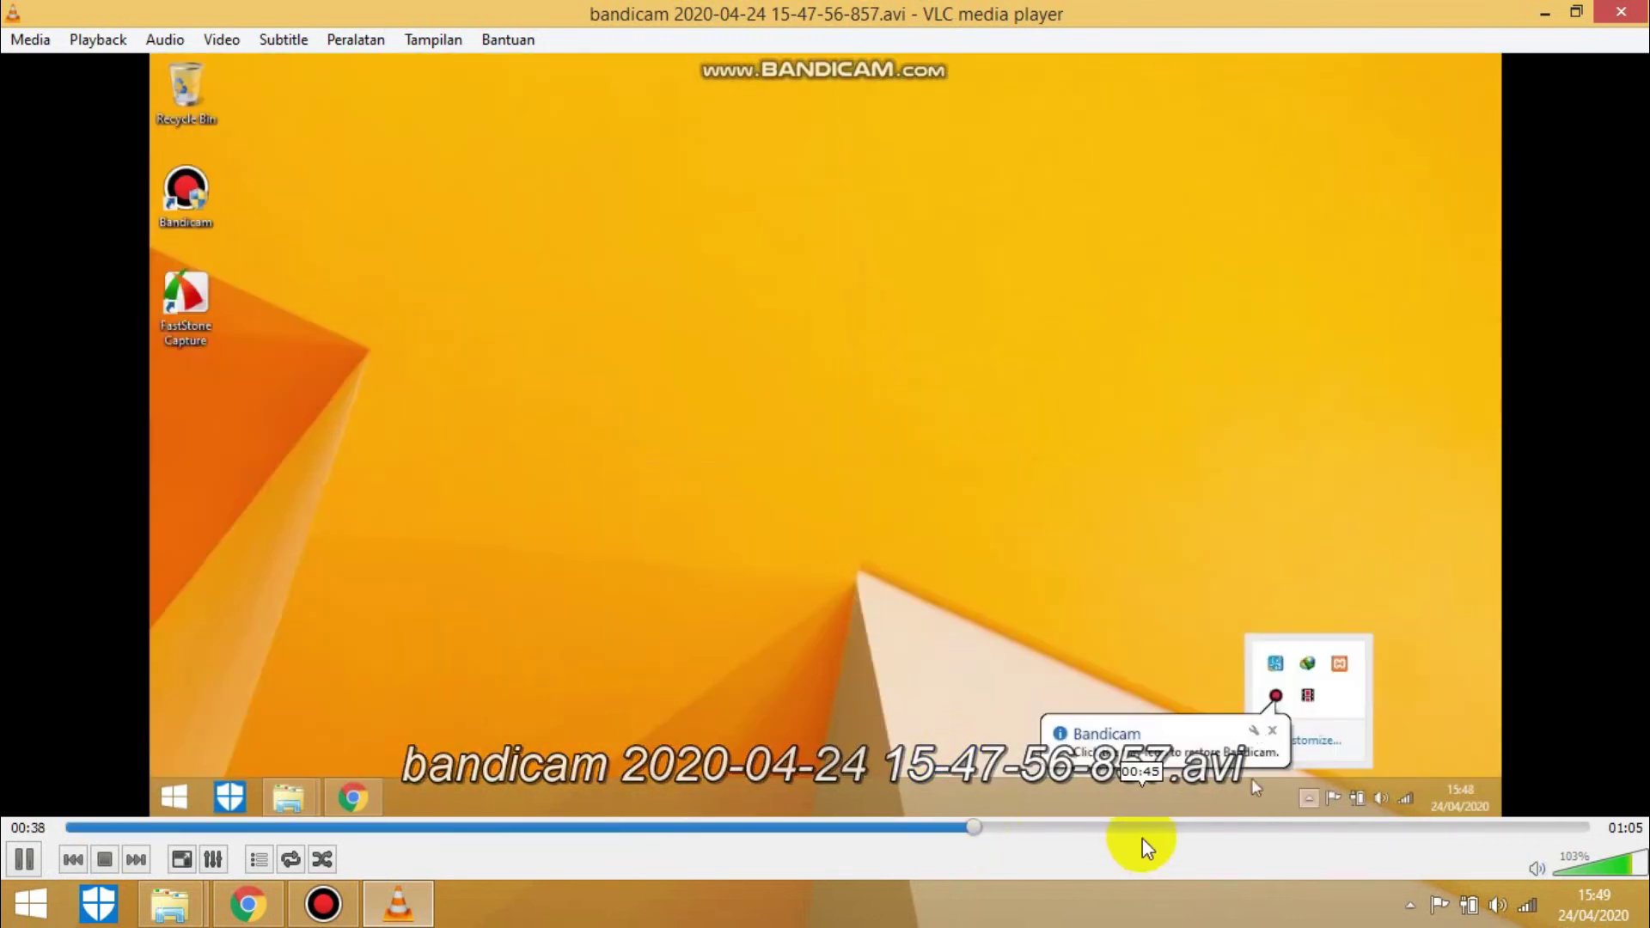
click(1087, 829)
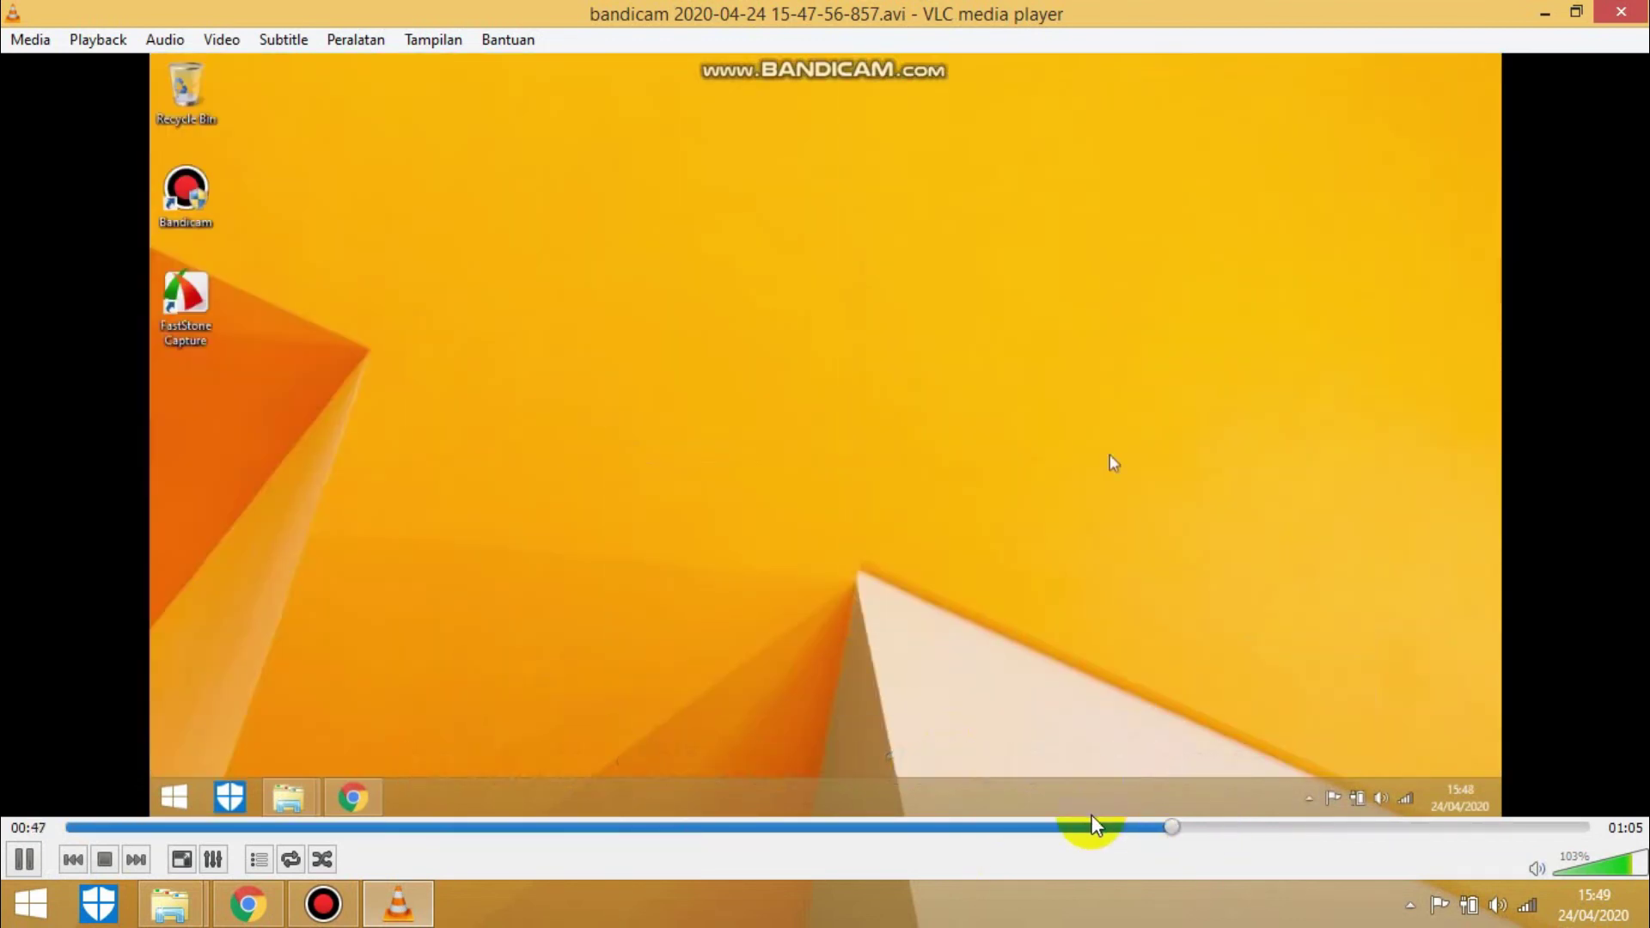
click(24, 860)
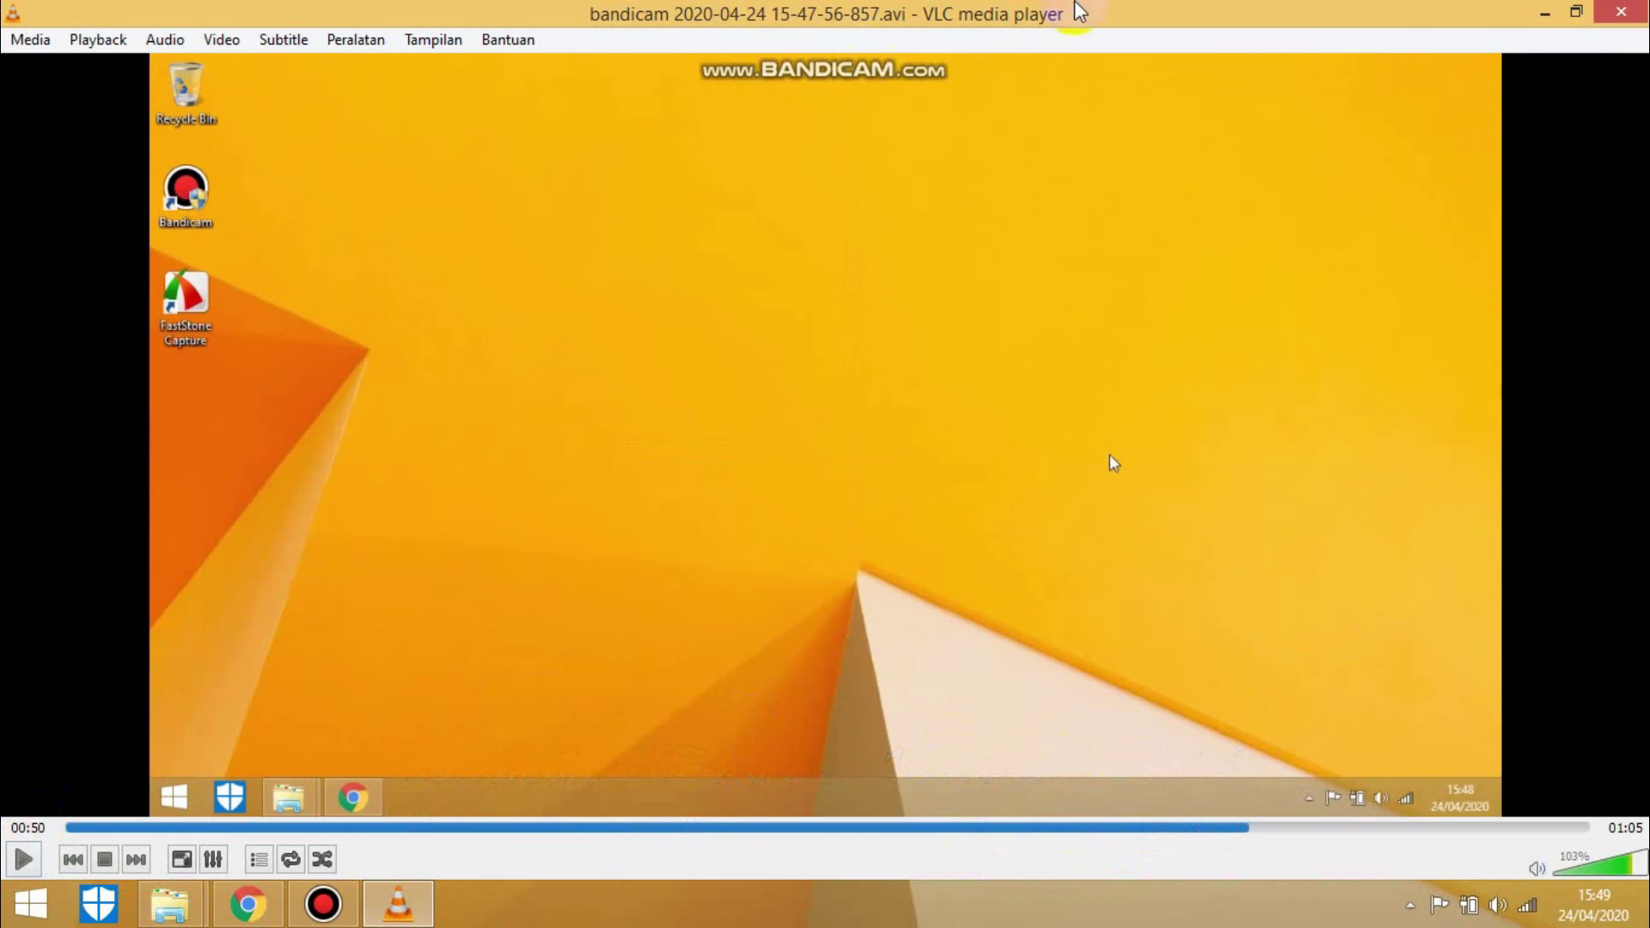
click(1620, 16)
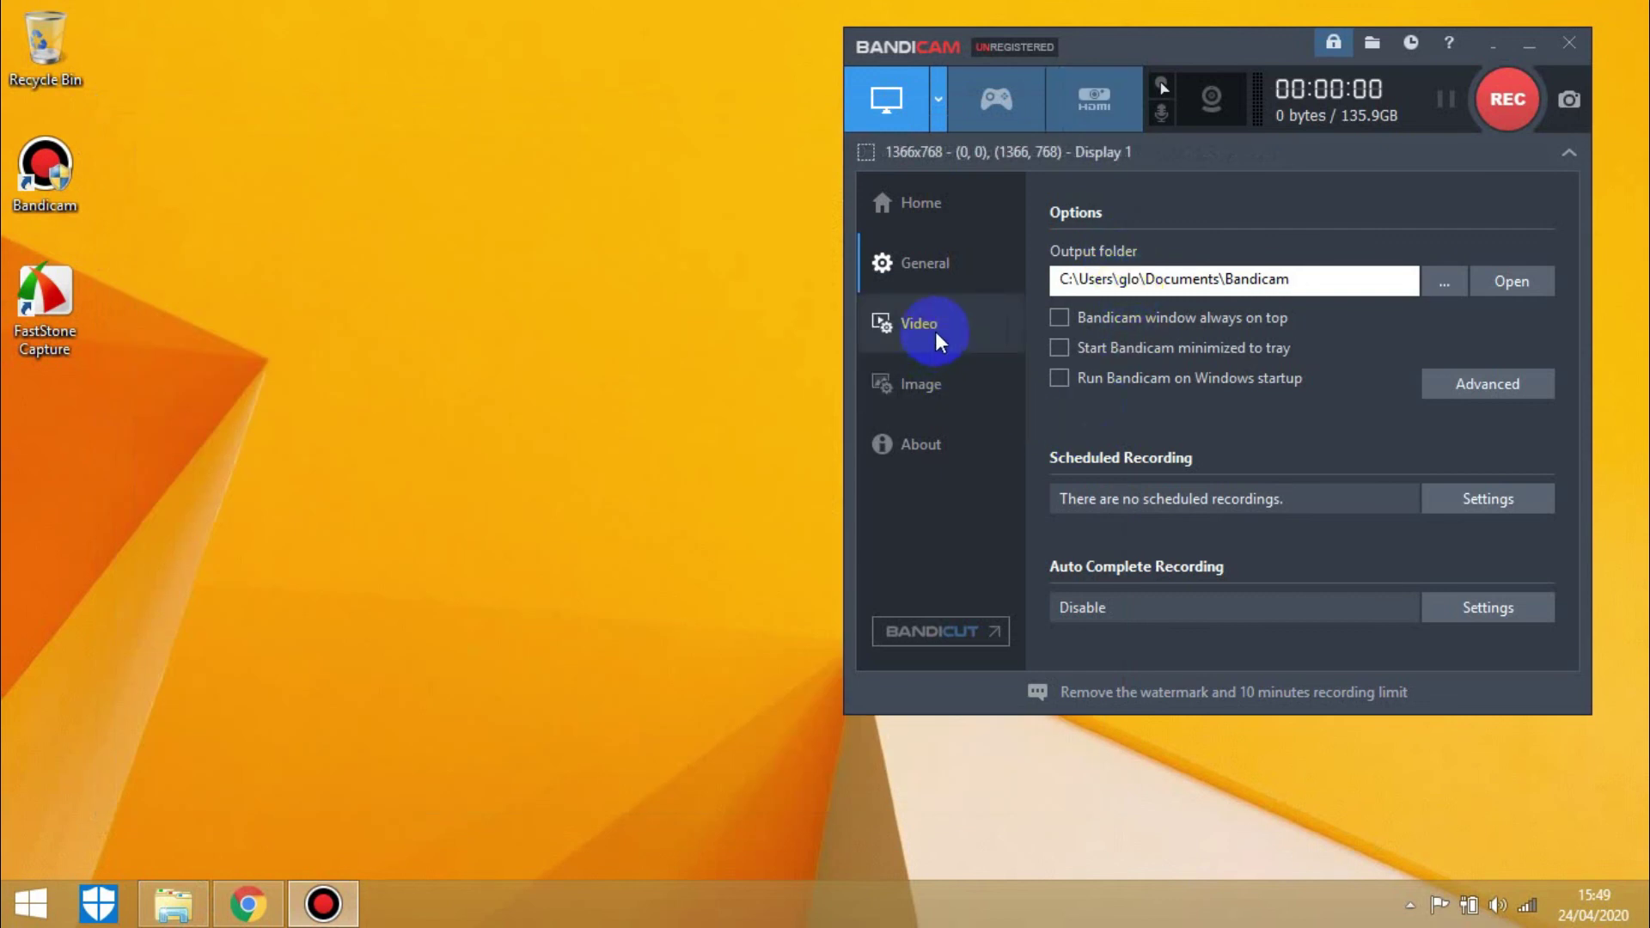
Open the webcam recording settings in Bandicam and enable Add webcam overlay to video
click(1214, 100)
click(1243, 437)
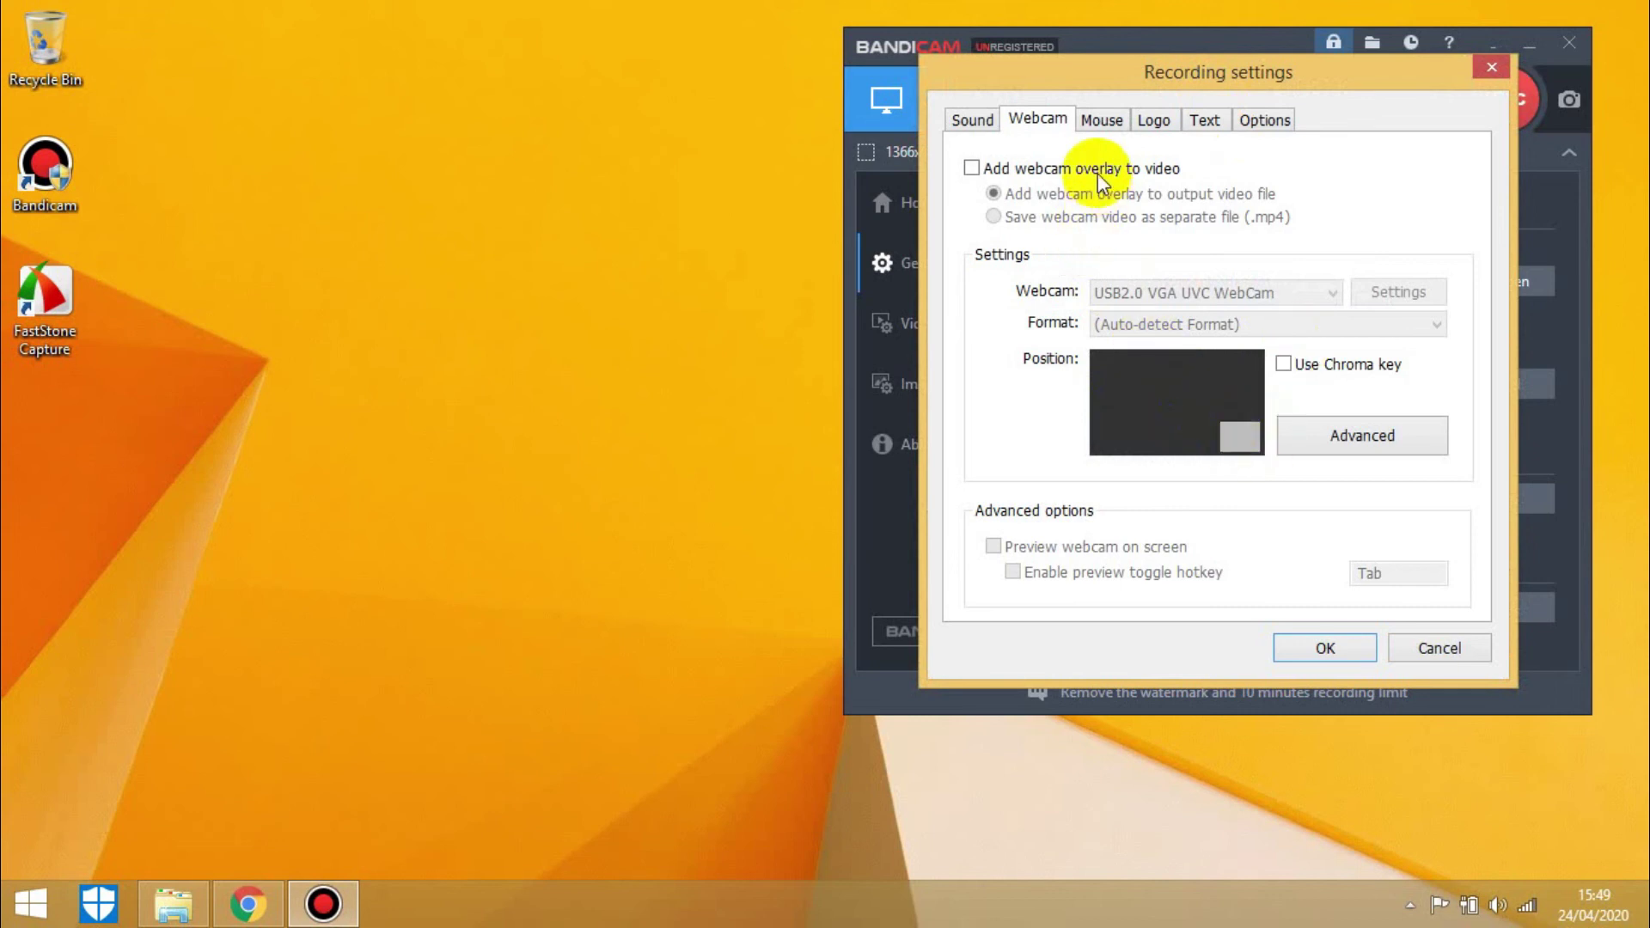
click(1000, 168)
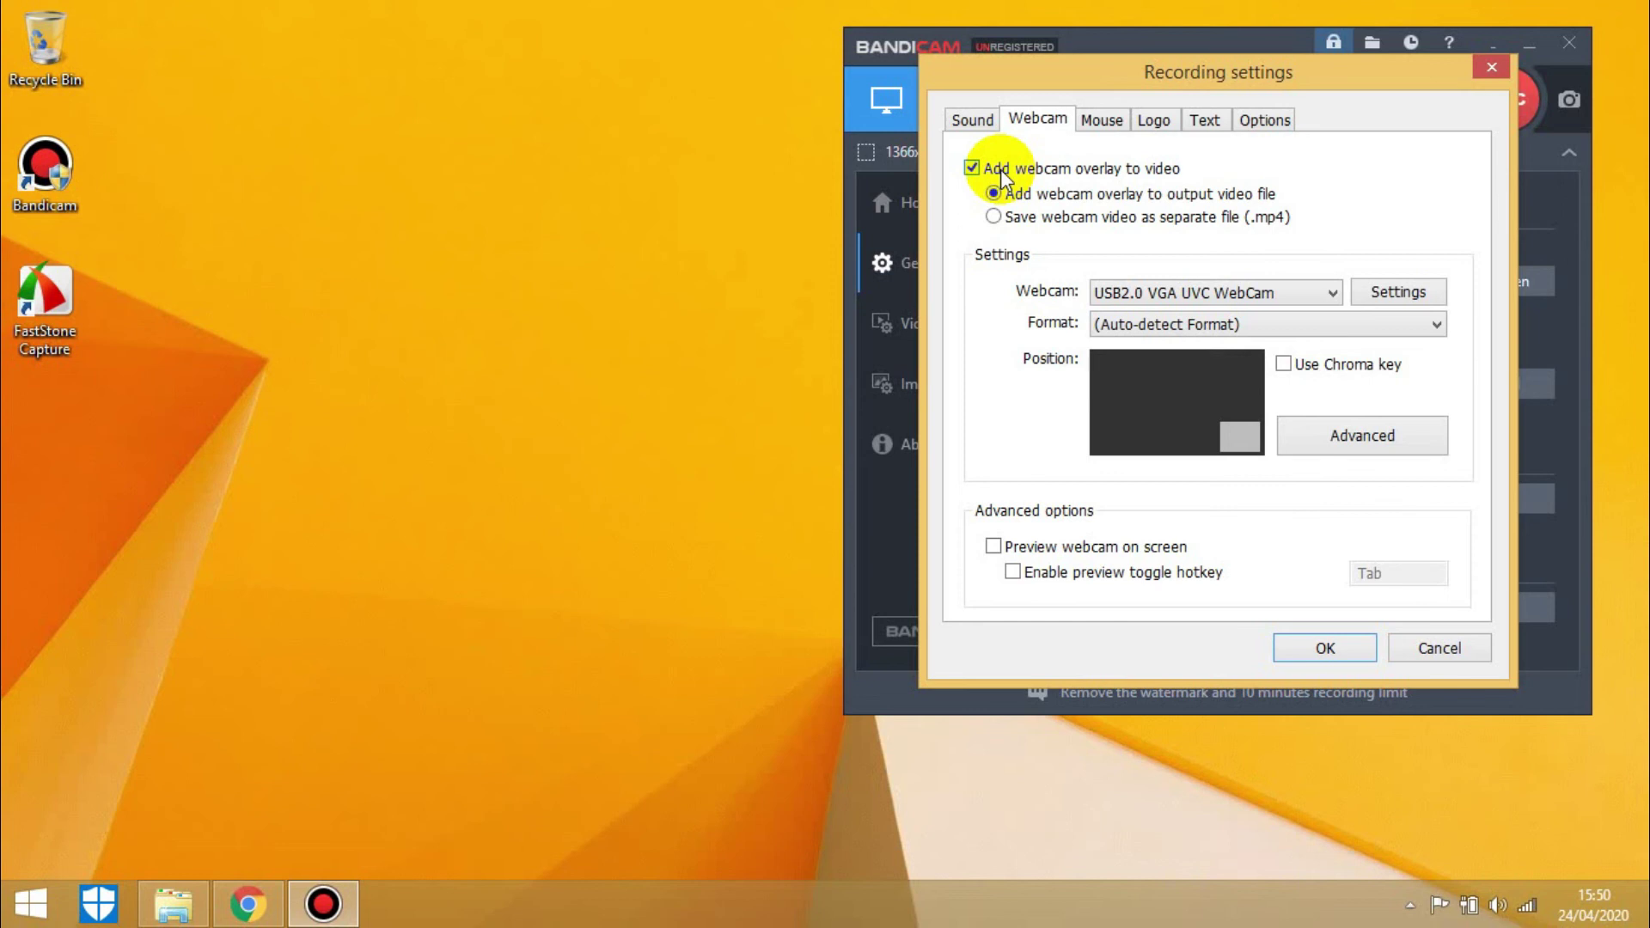
Check the available webcam devices and keep USB2.0 VGA UVC WebCam selected
click(1333, 291)
click(1333, 290)
click(1333, 291)
click(1333, 290)
click(1334, 292)
click(1334, 292)
click(1337, 289)
click(1337, 289)
click(1337, 289)
click(1337, 288)
click(1337, 289)
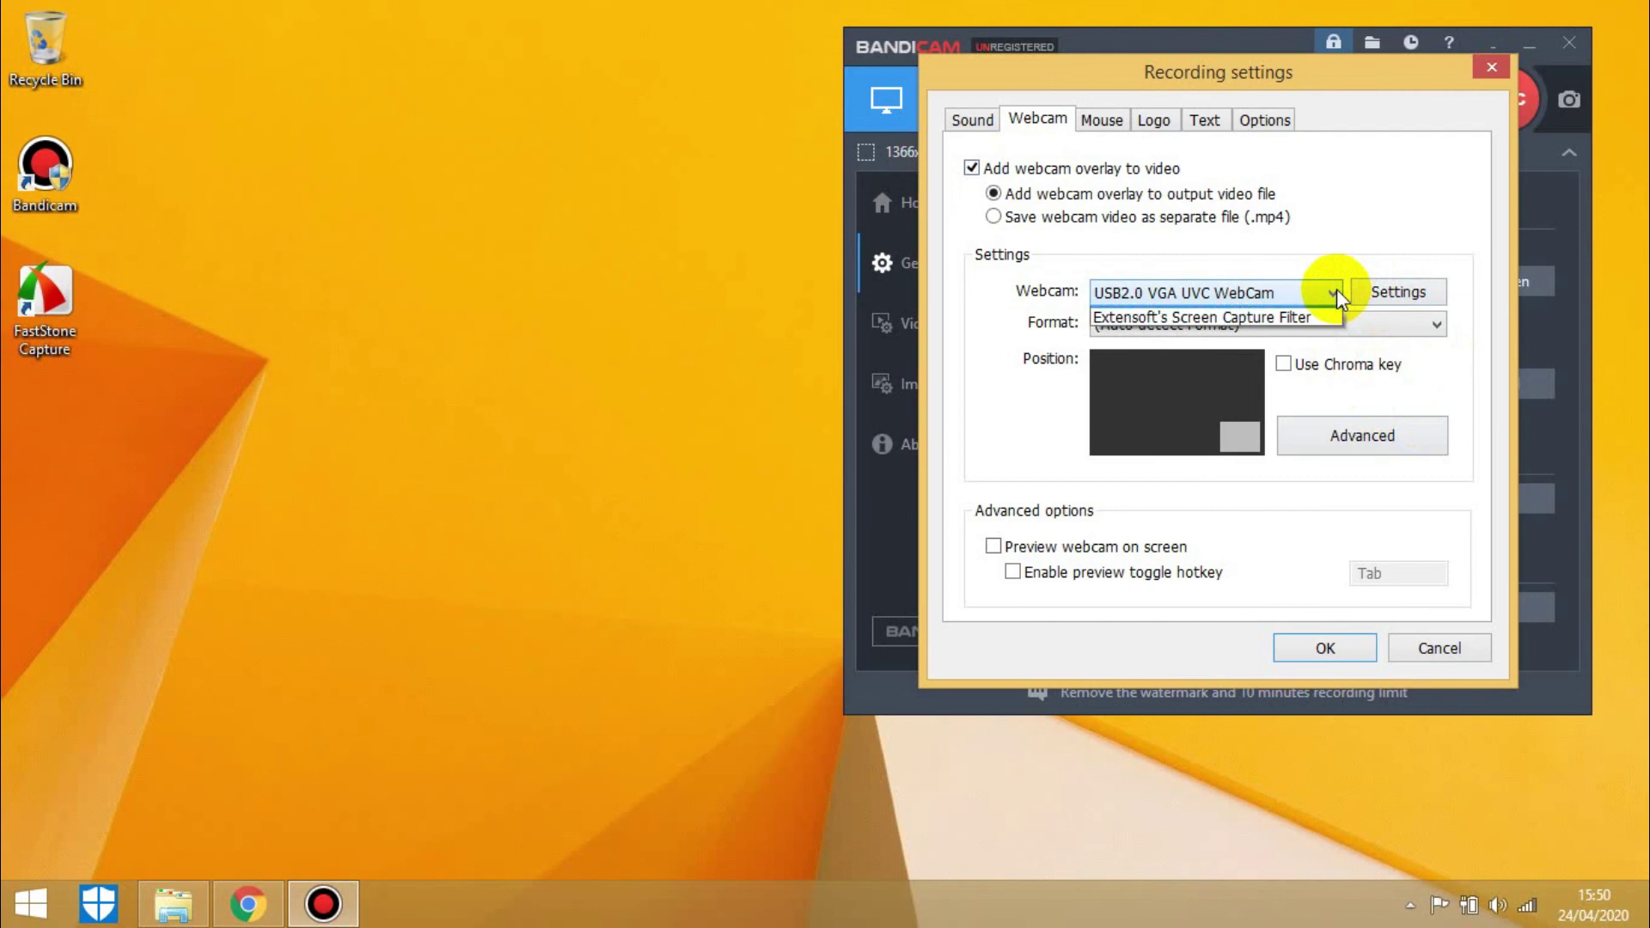
click(1337, 289)
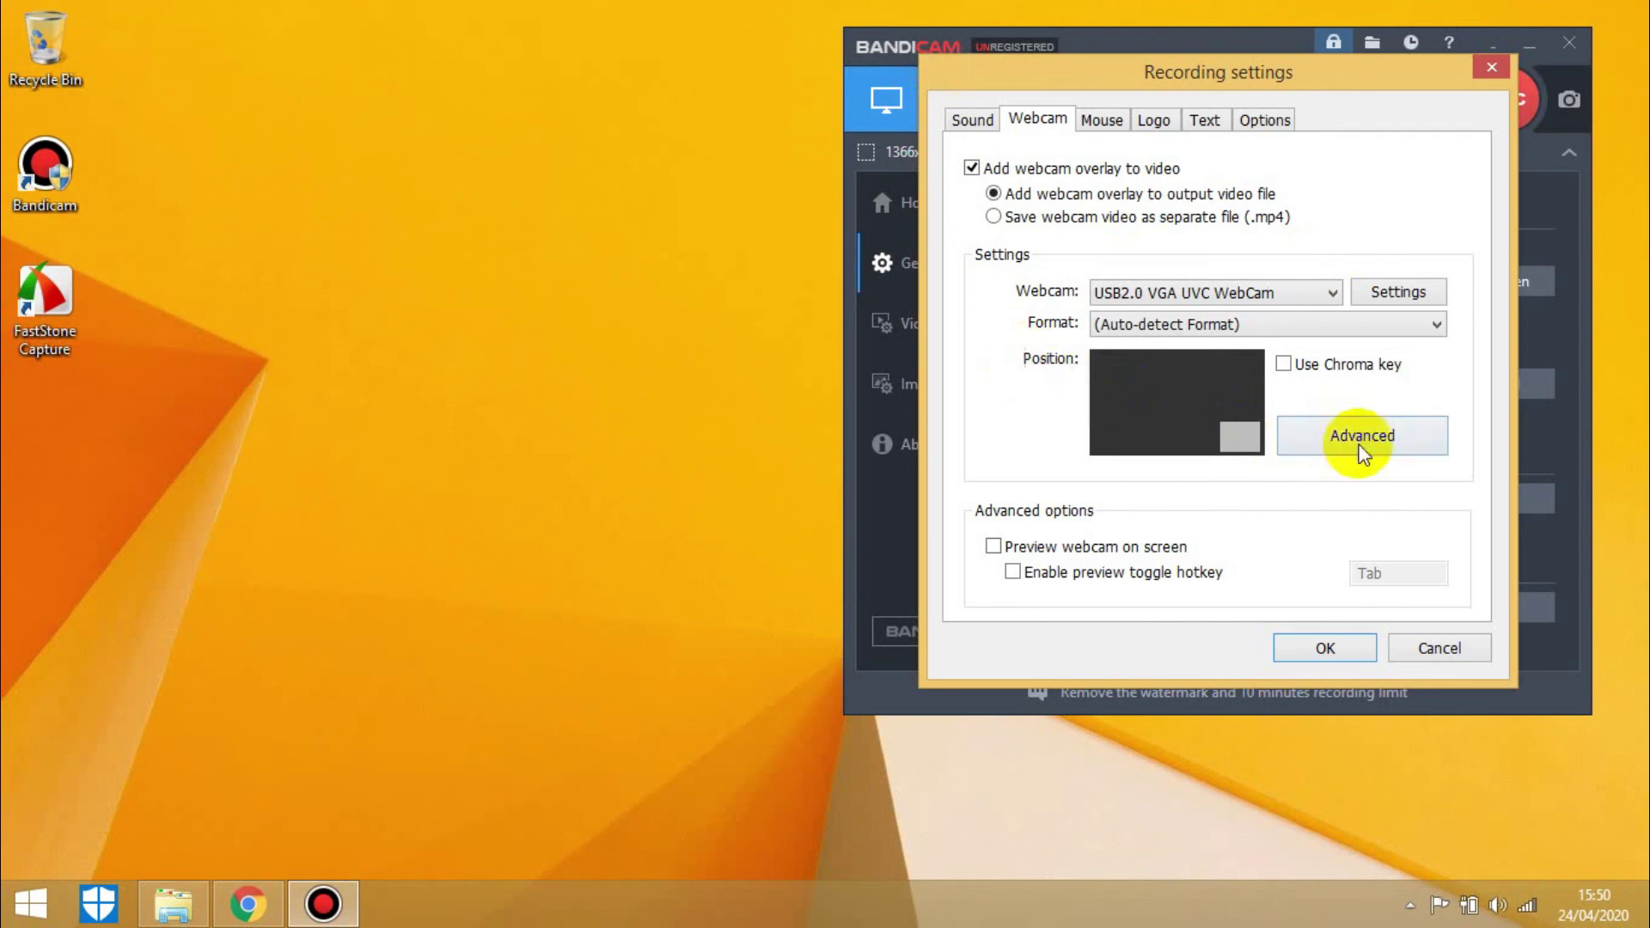
Check the webcam overlay's lower-right placement in the advanced webcam preview and accept the webcam recording settings
click(1381, 445)
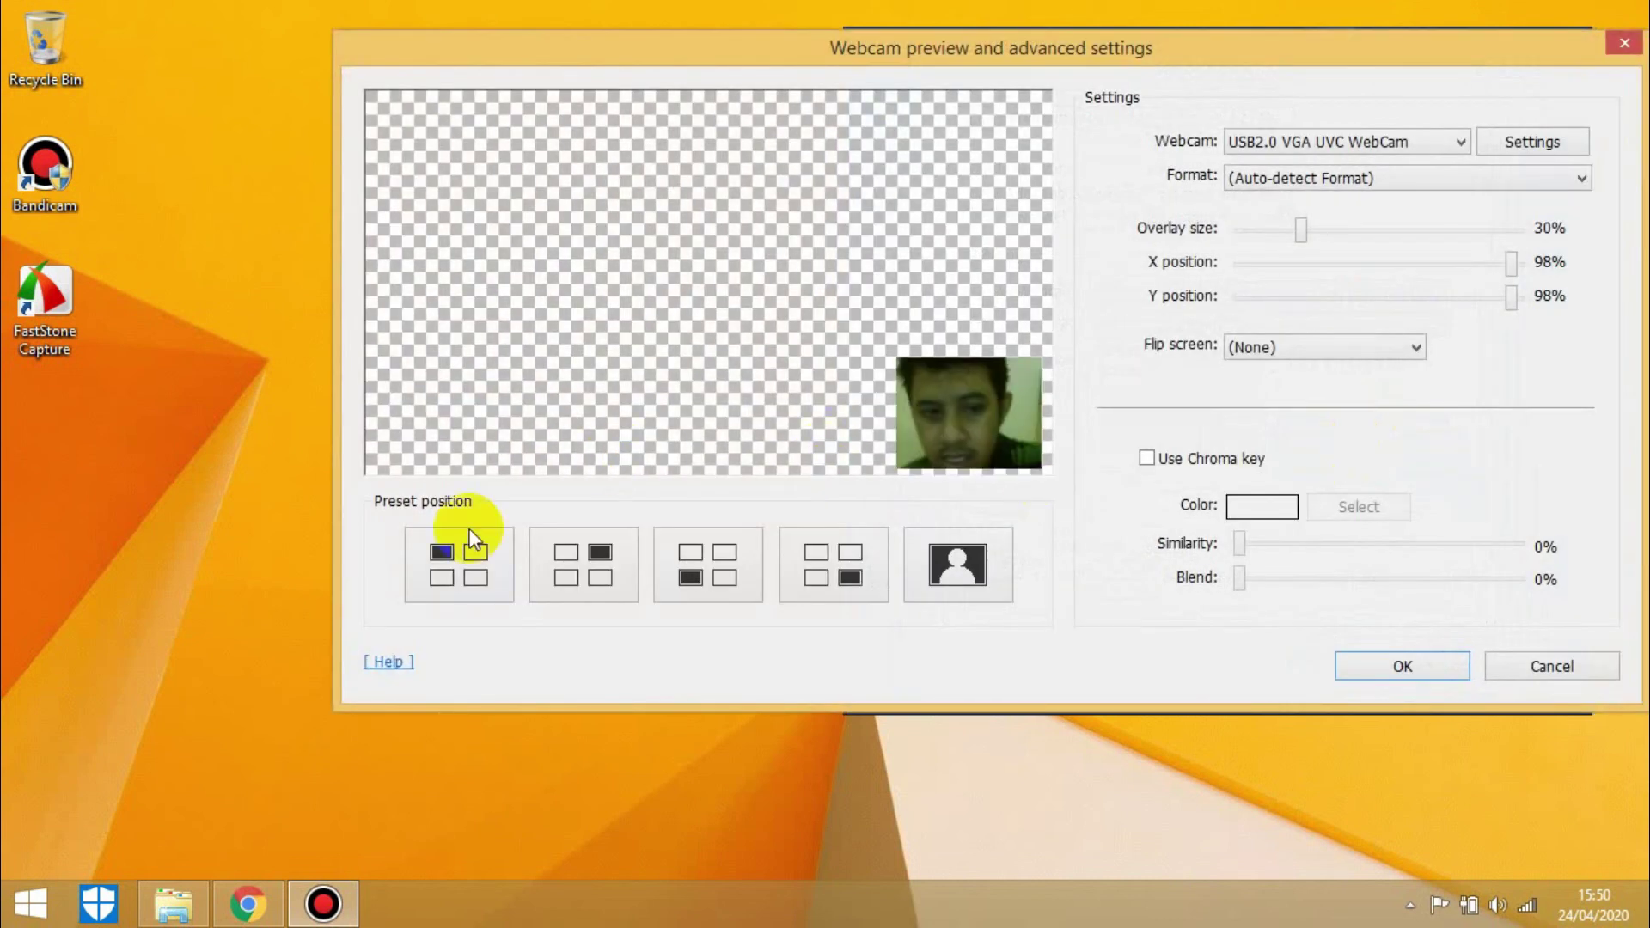
click(1002, 442)
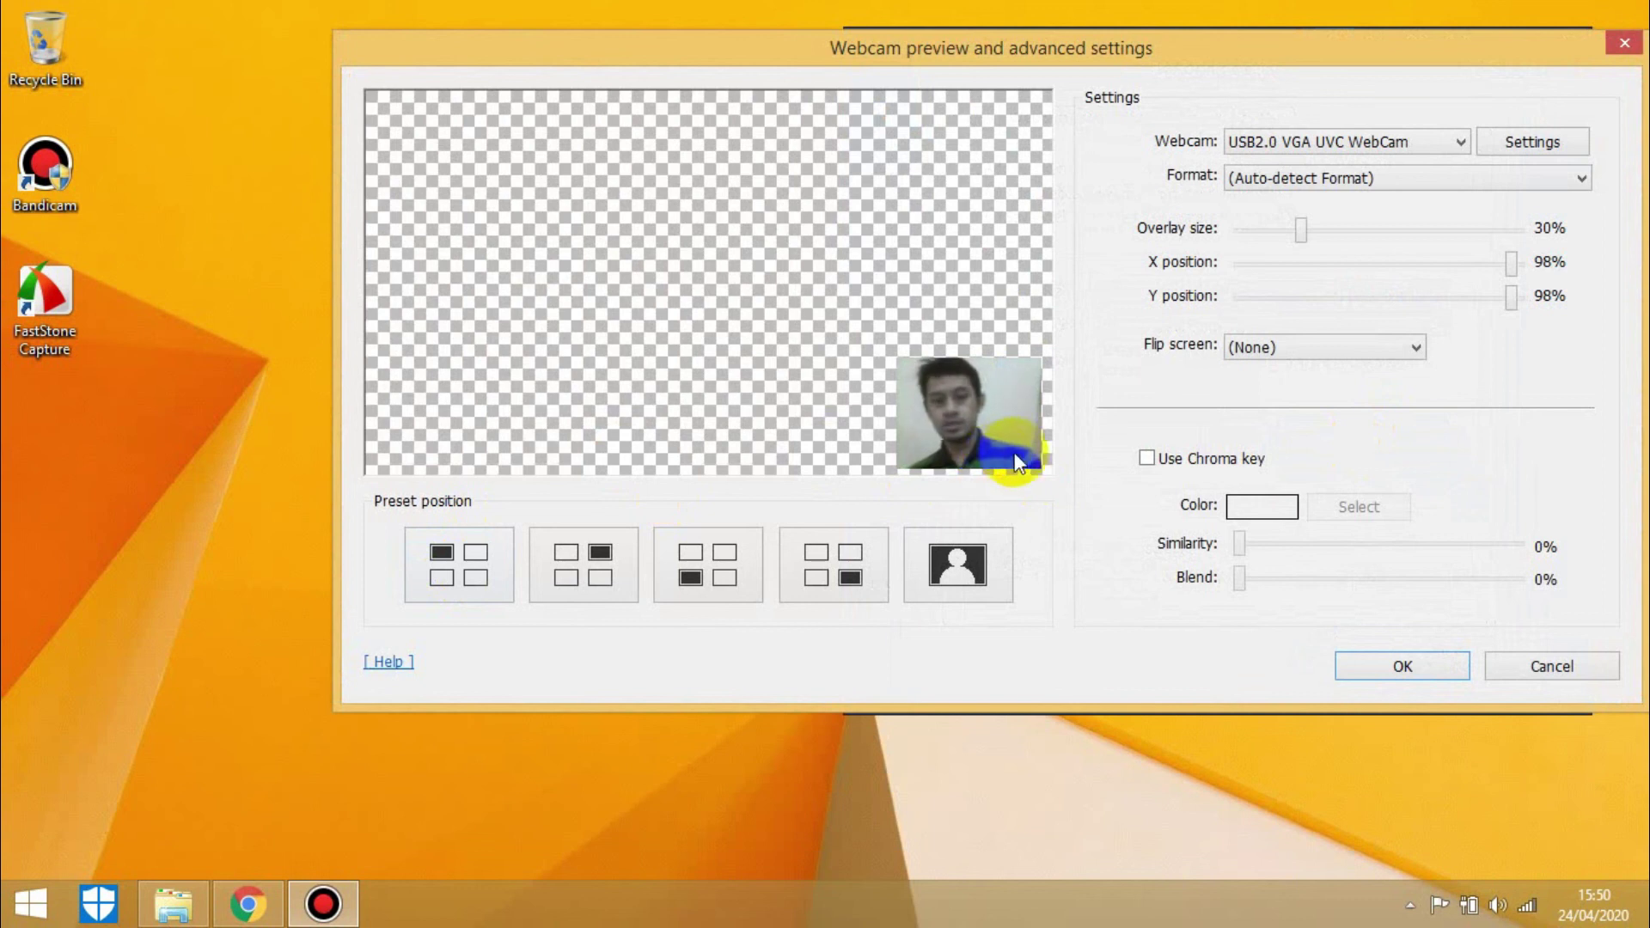
drag(999, 435, 976, 426)
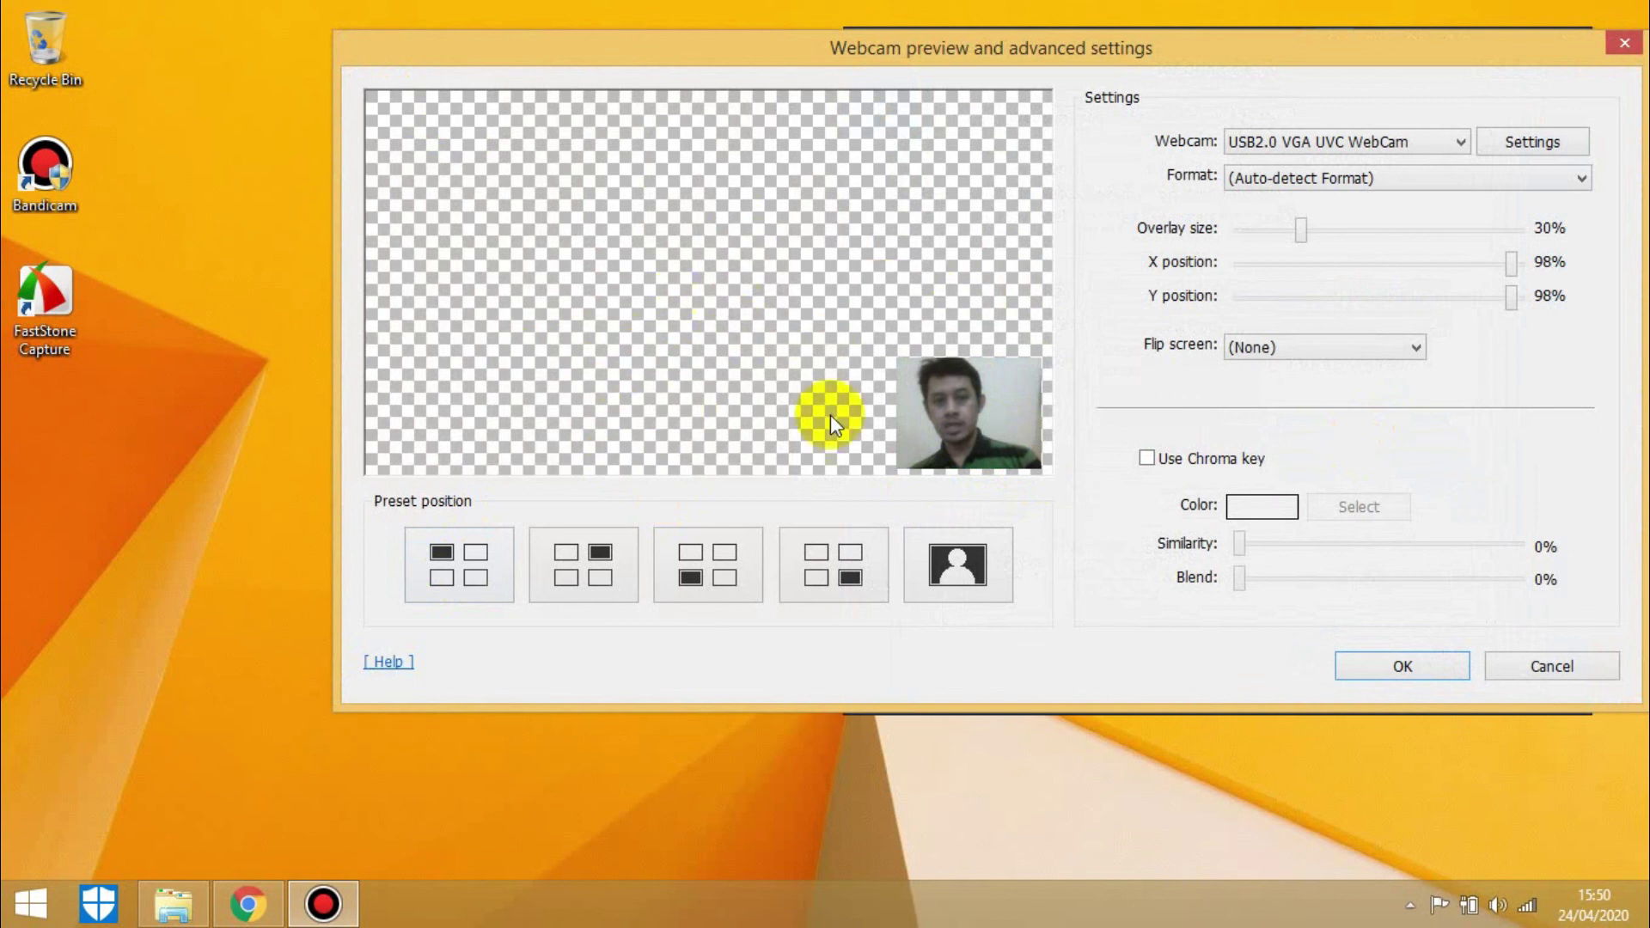
drag(937, 414, 1017, 435)
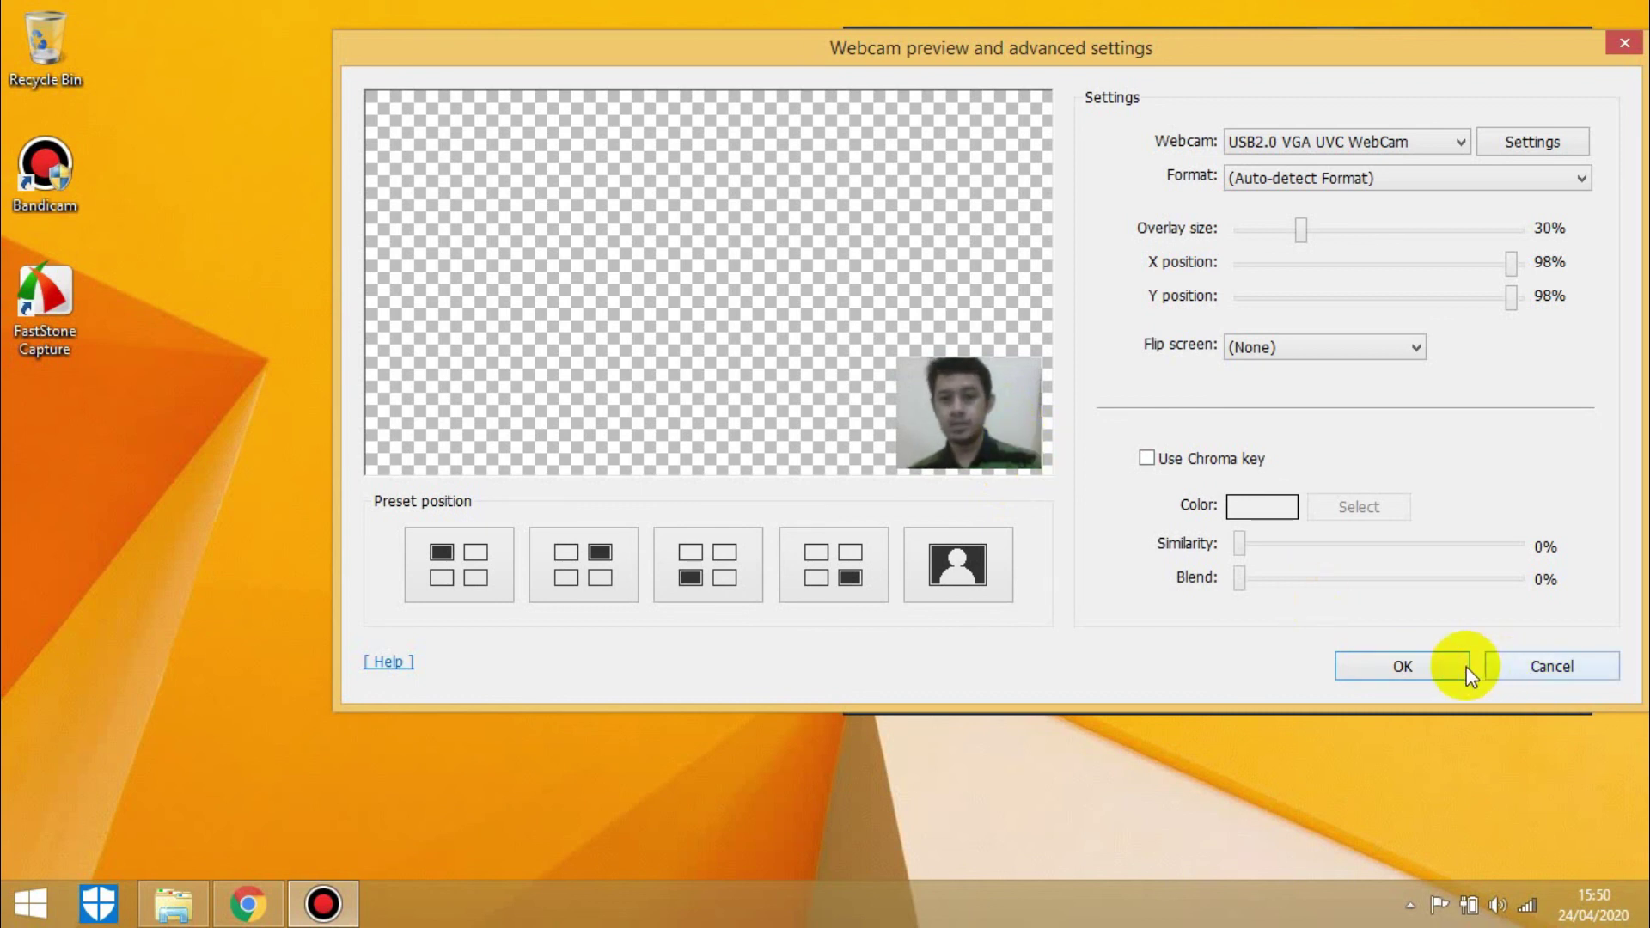
click(1429, 660)
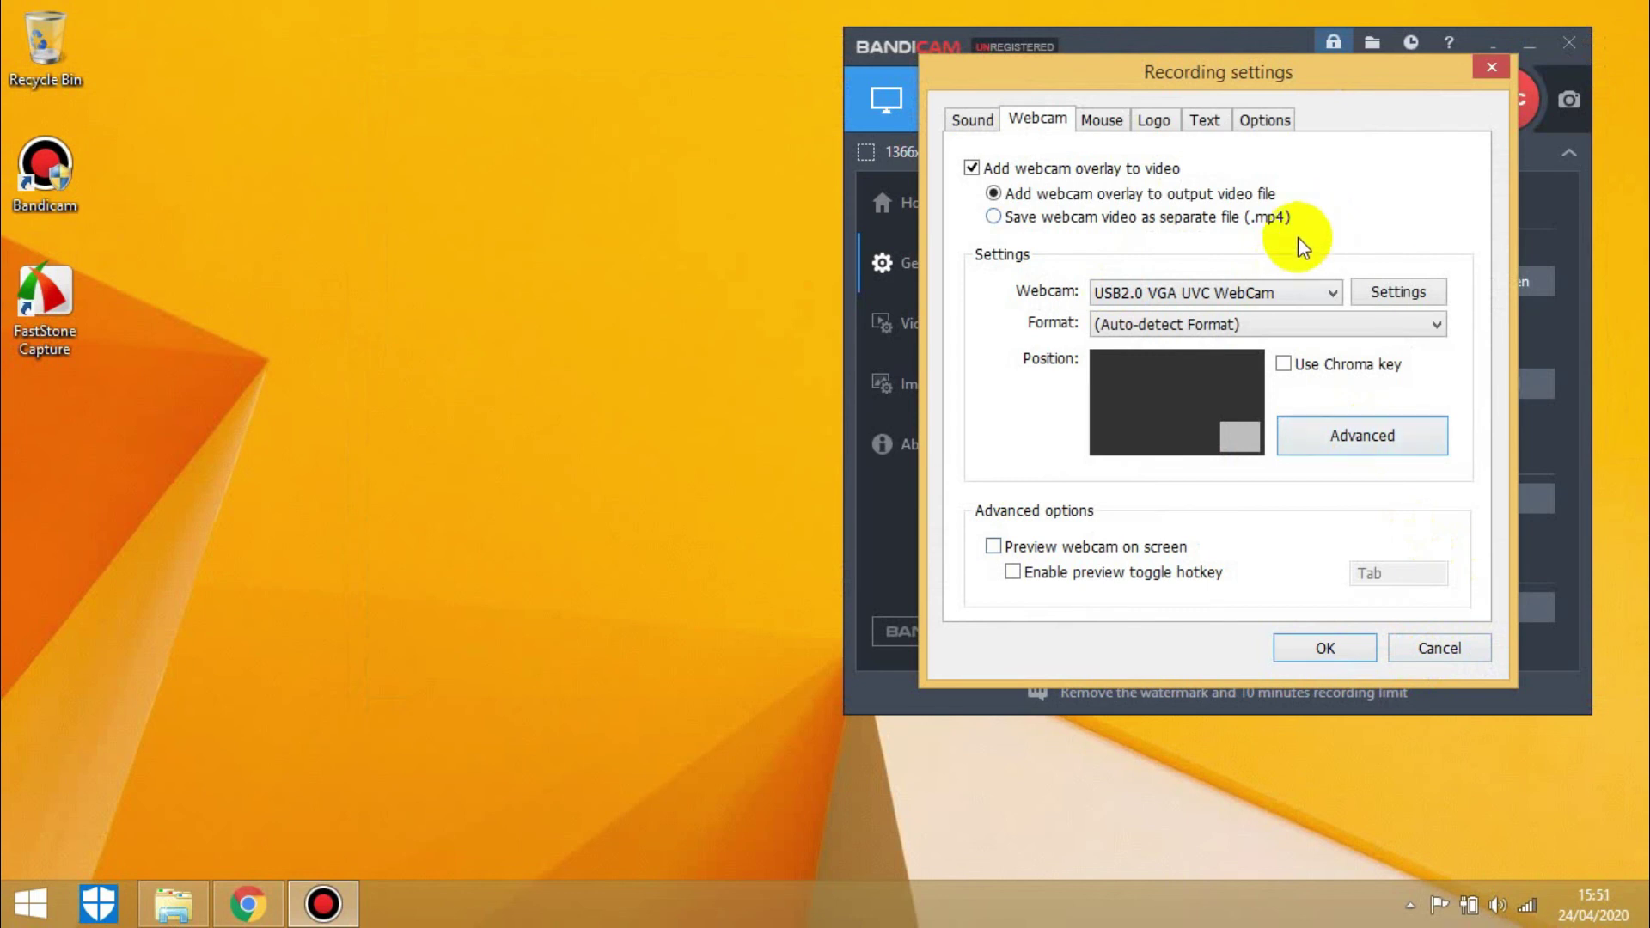
click(1317, 653)
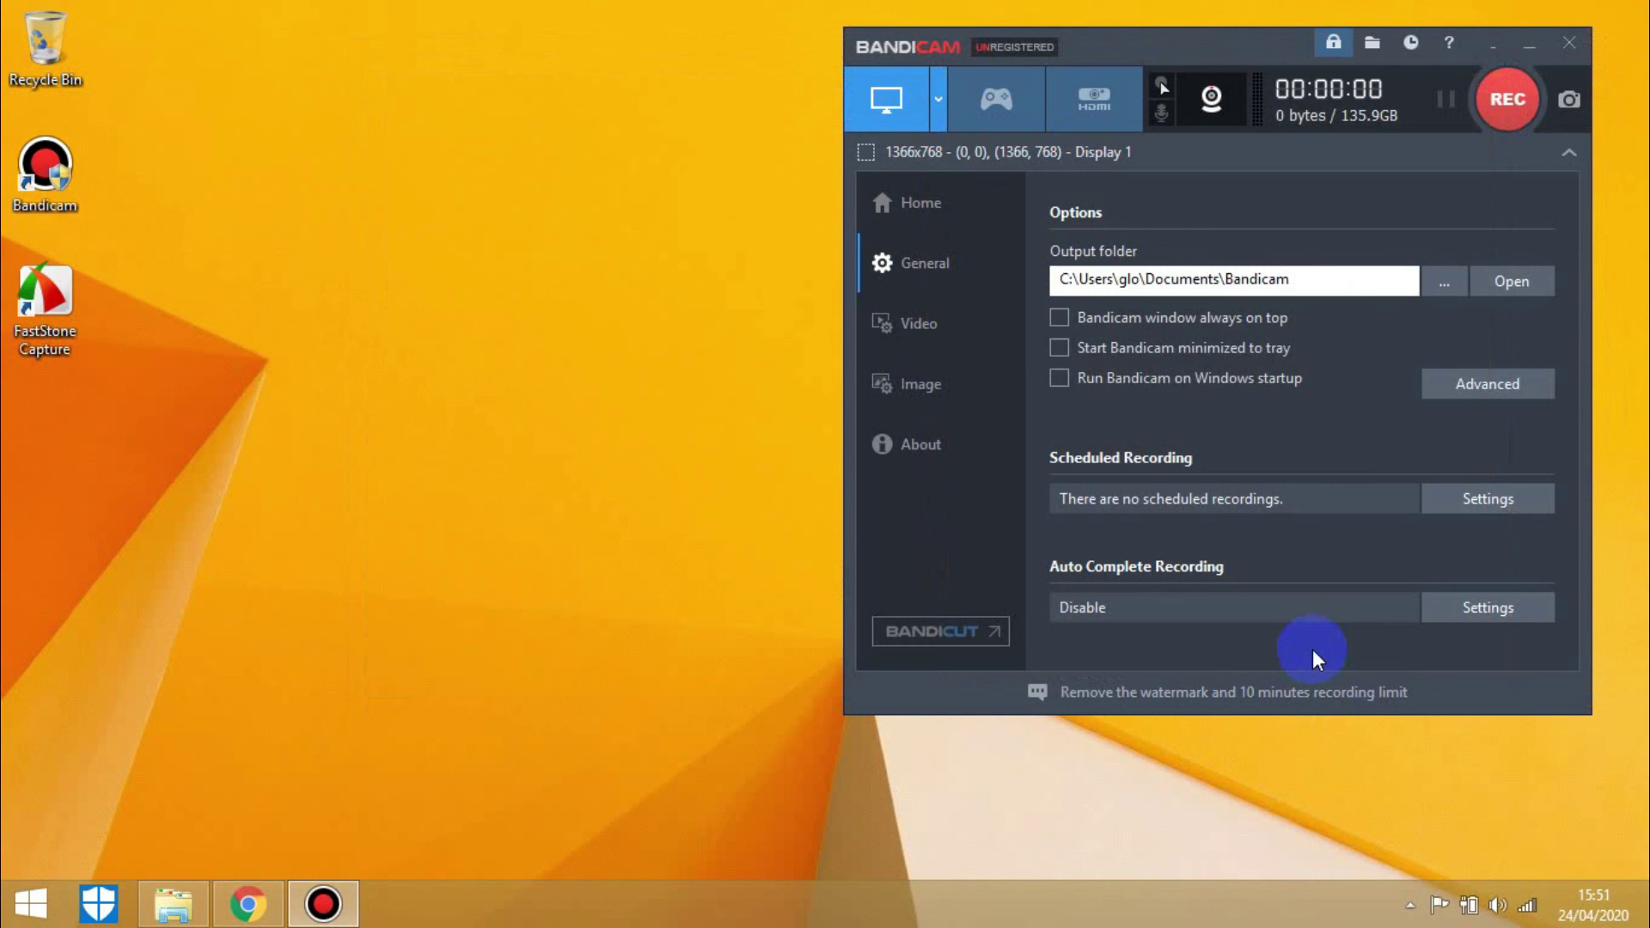
Set the video recording format's file type to MP4 in Bandicam's format settings
click(934, 322)
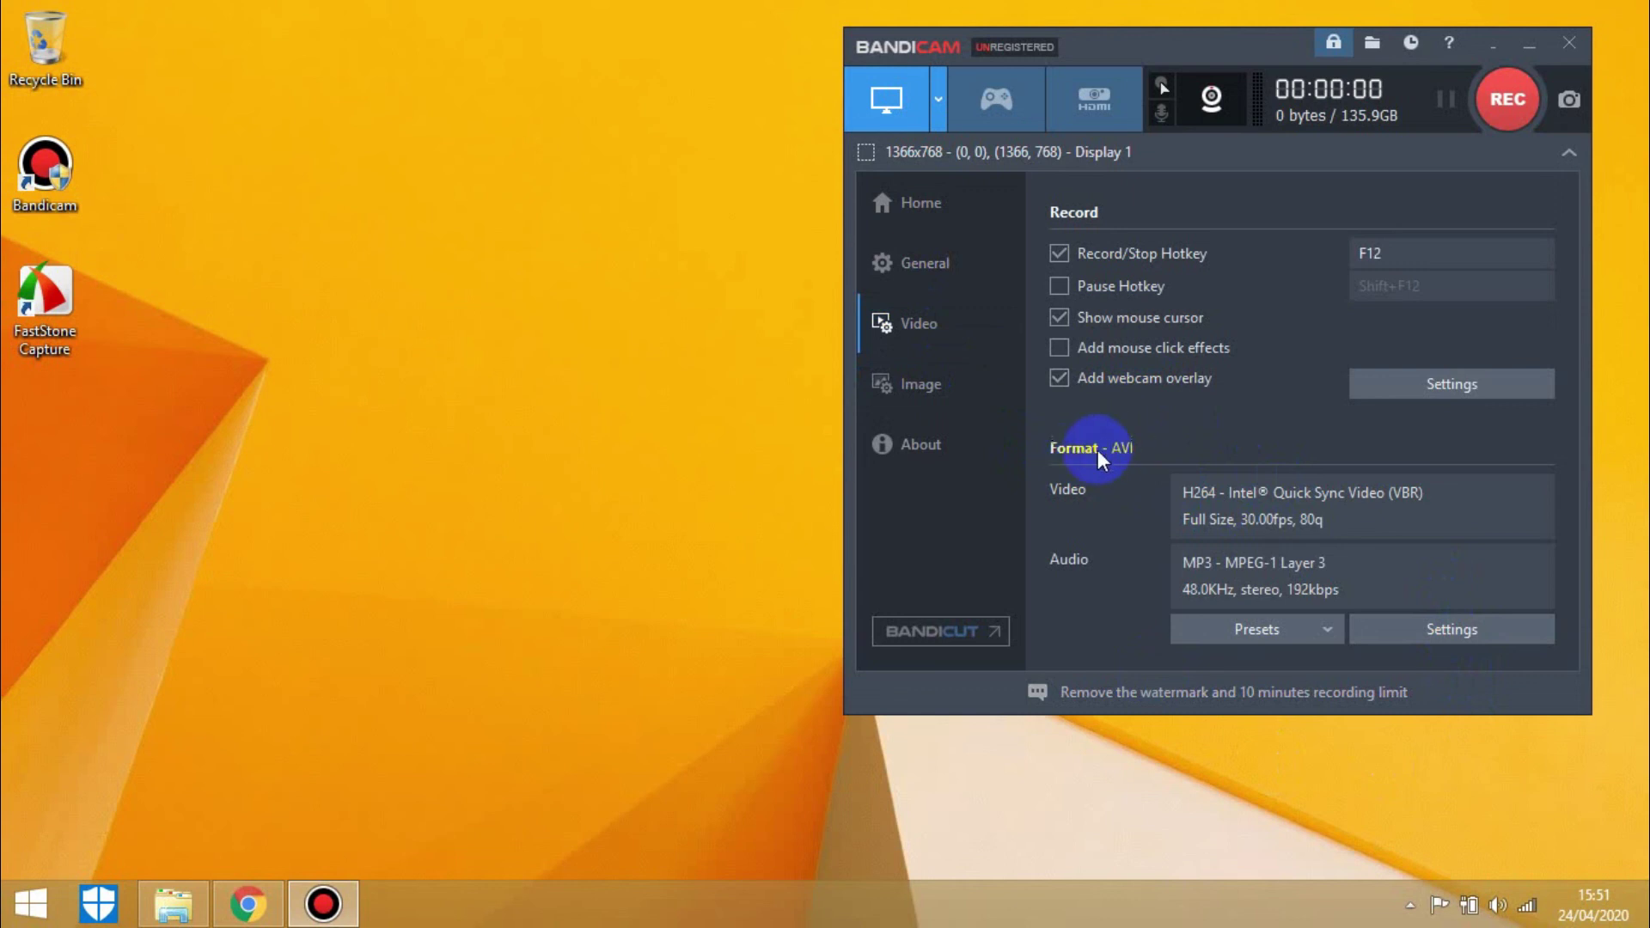
click(1462, 630)
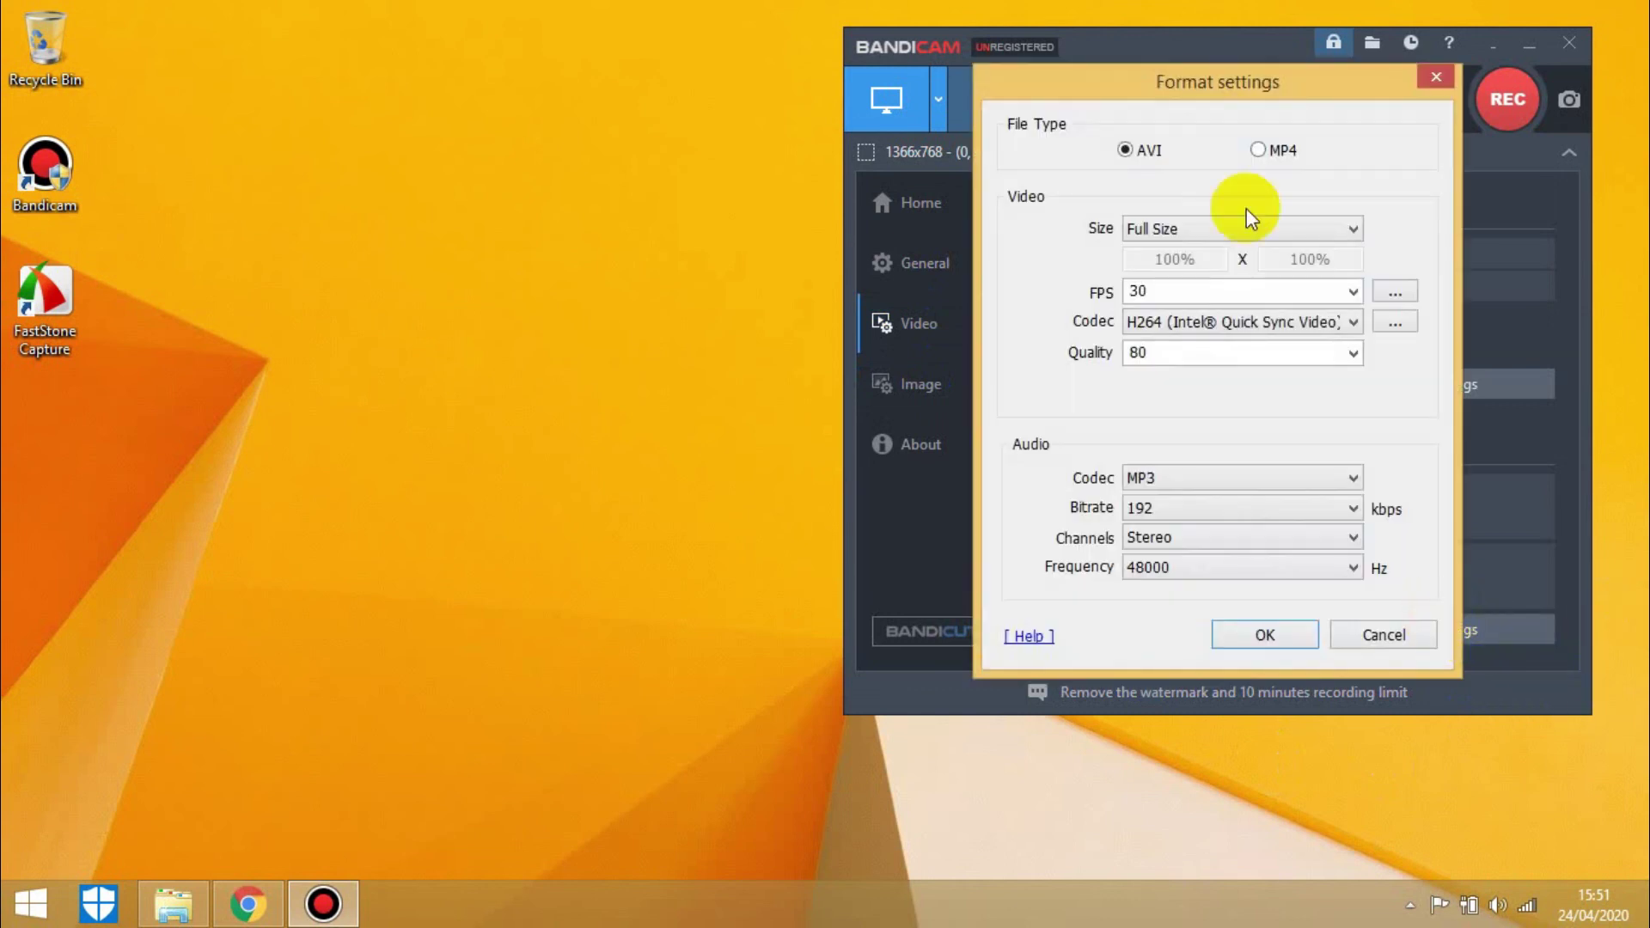
click(1260, 150)
click(1148, 153)
click(1274, 148)
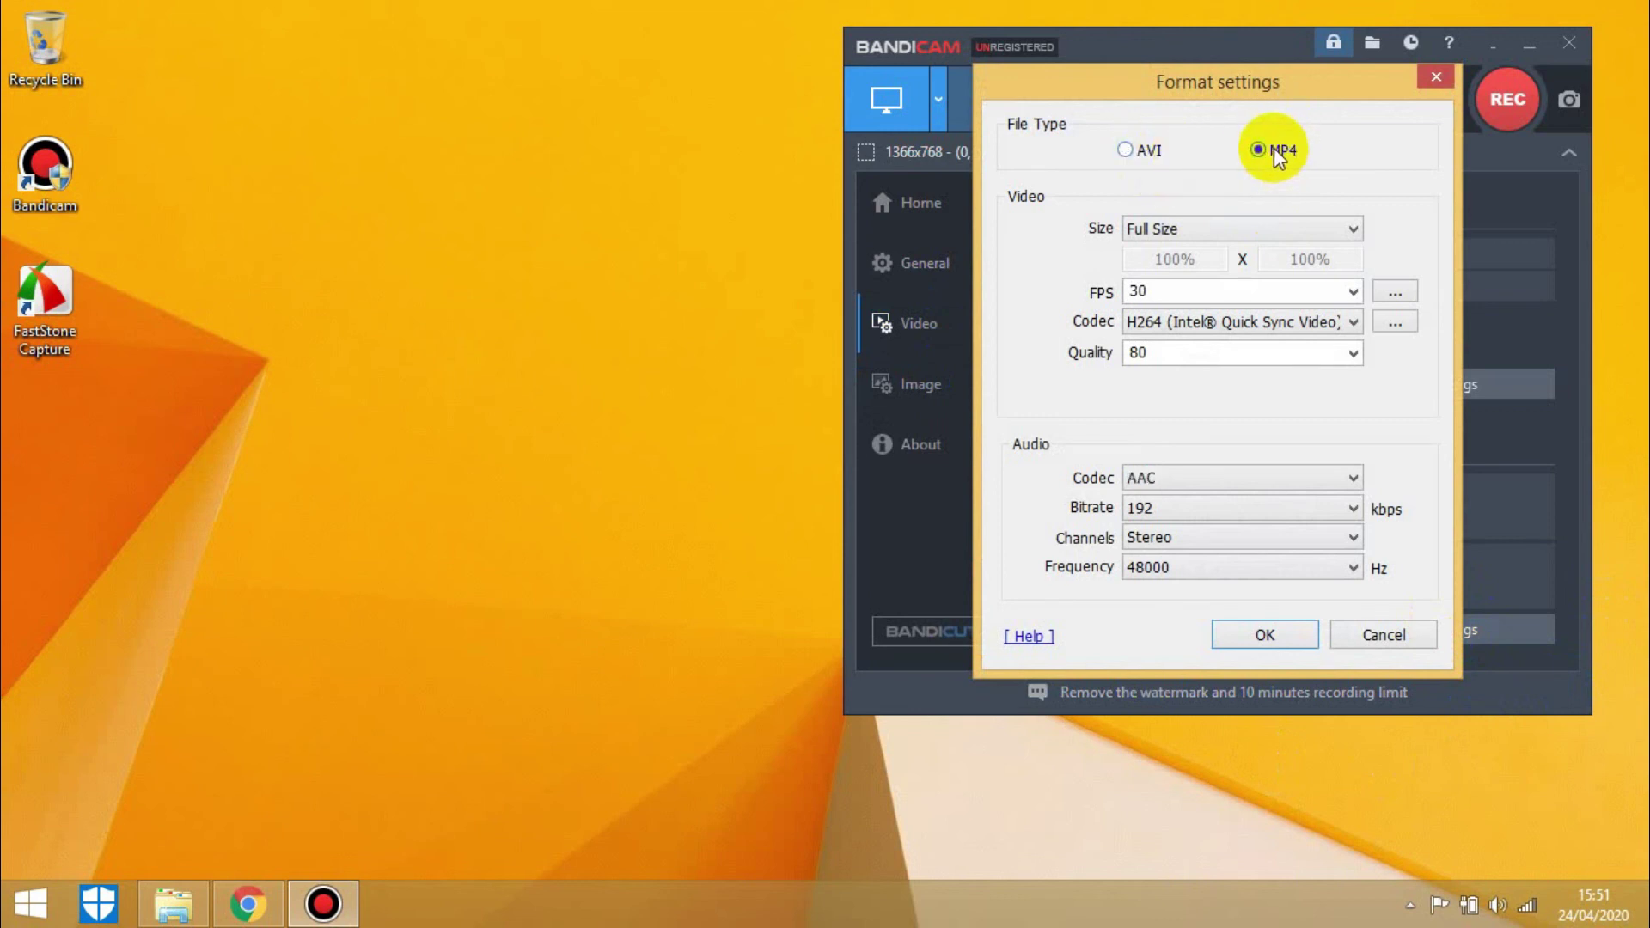
click(1286, 636)
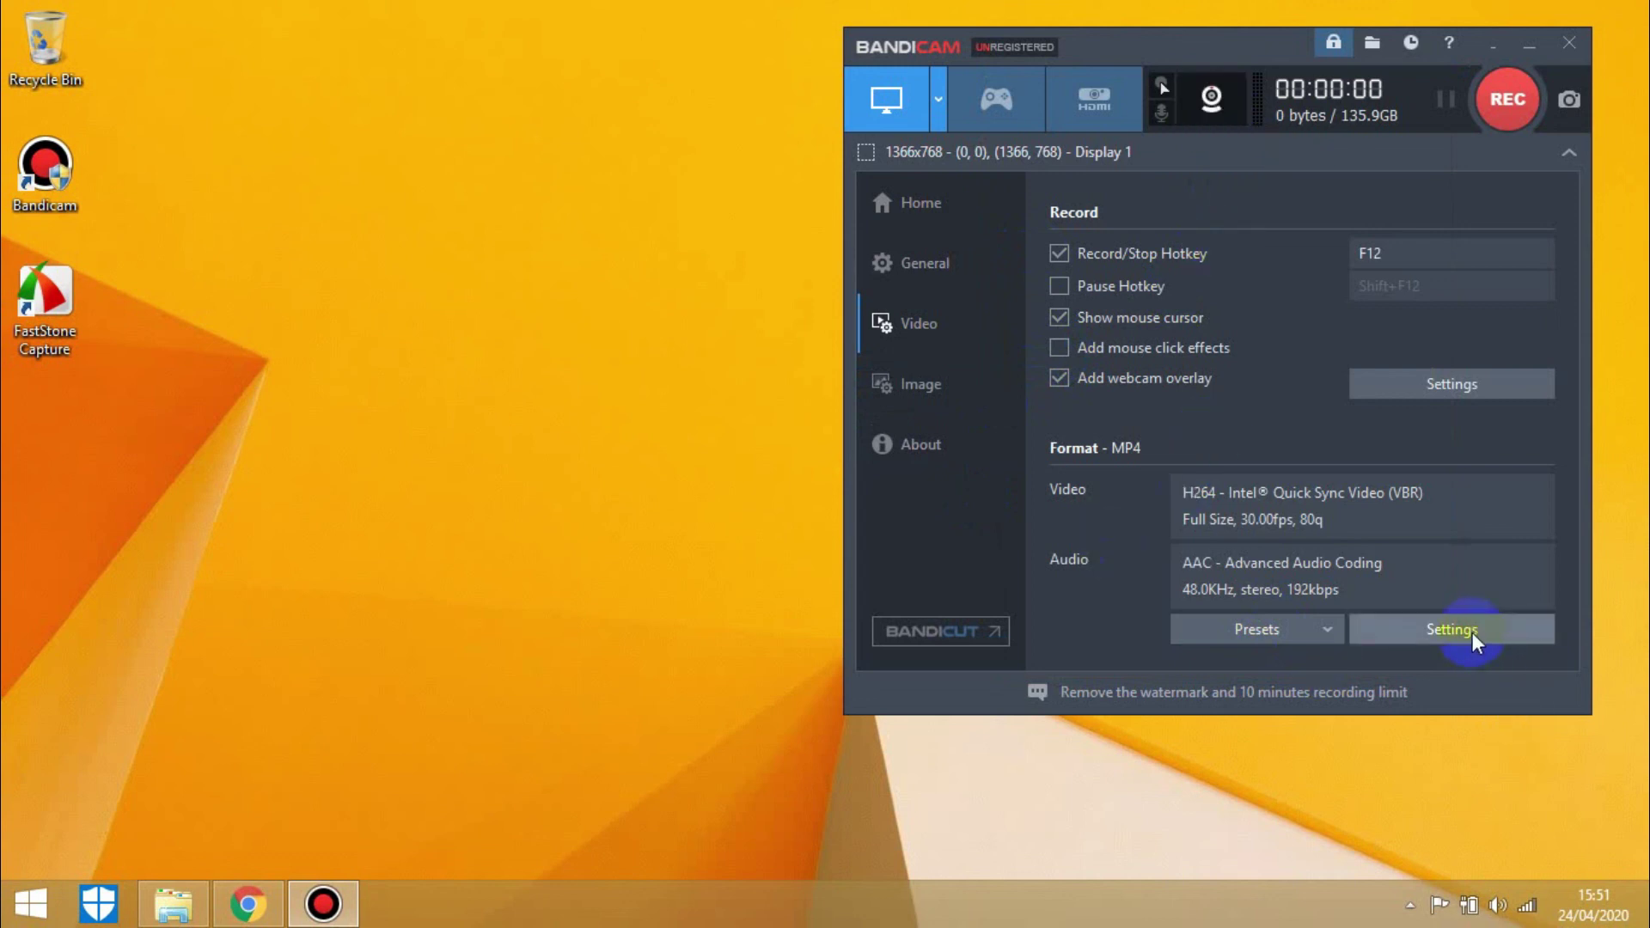
Record the full screen with the webcam overlay while Bandicam is hidden in the tray, and restore its window to stop the recording
click(1514, 103)
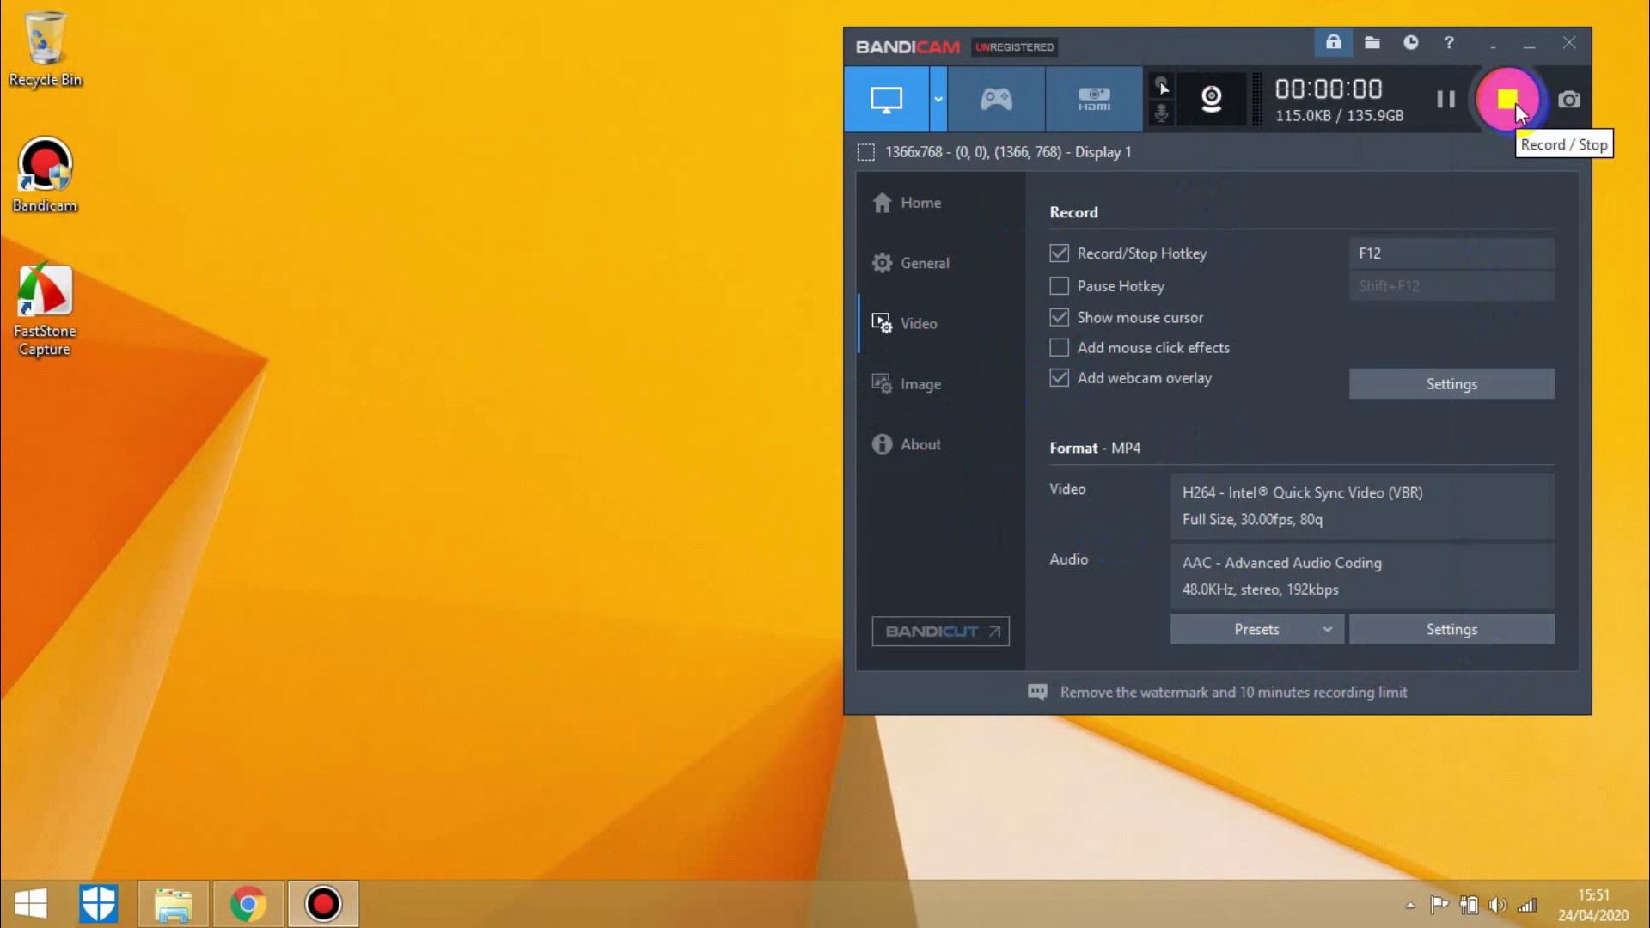
click(1487, 48)
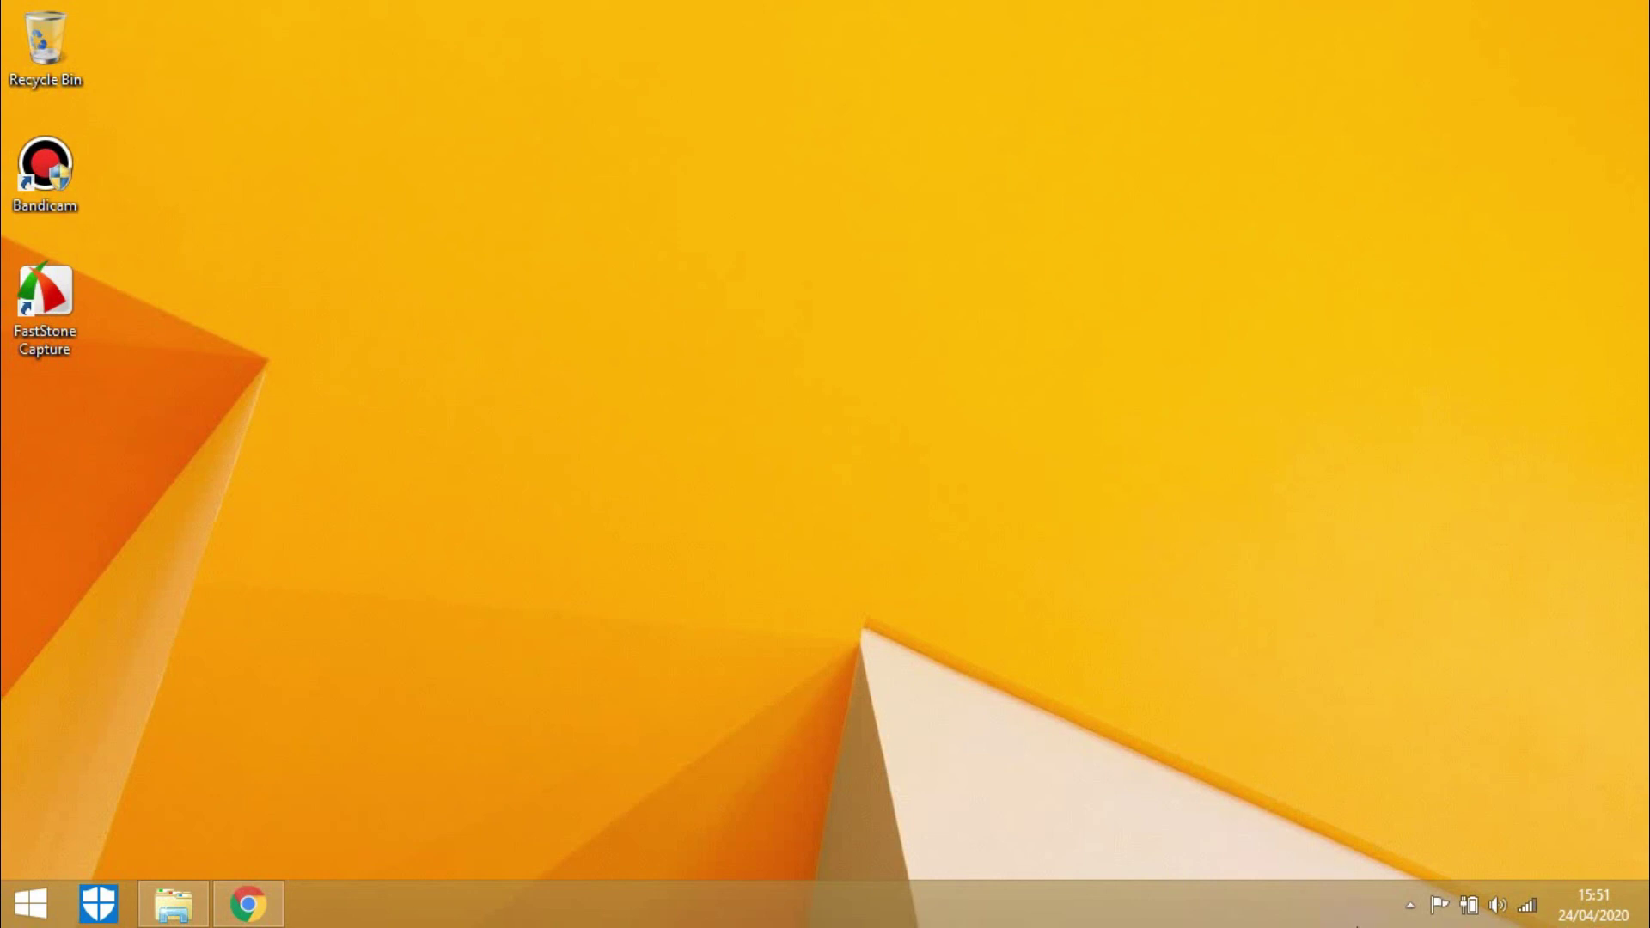
click(1410, 904)
click(1370, 780)
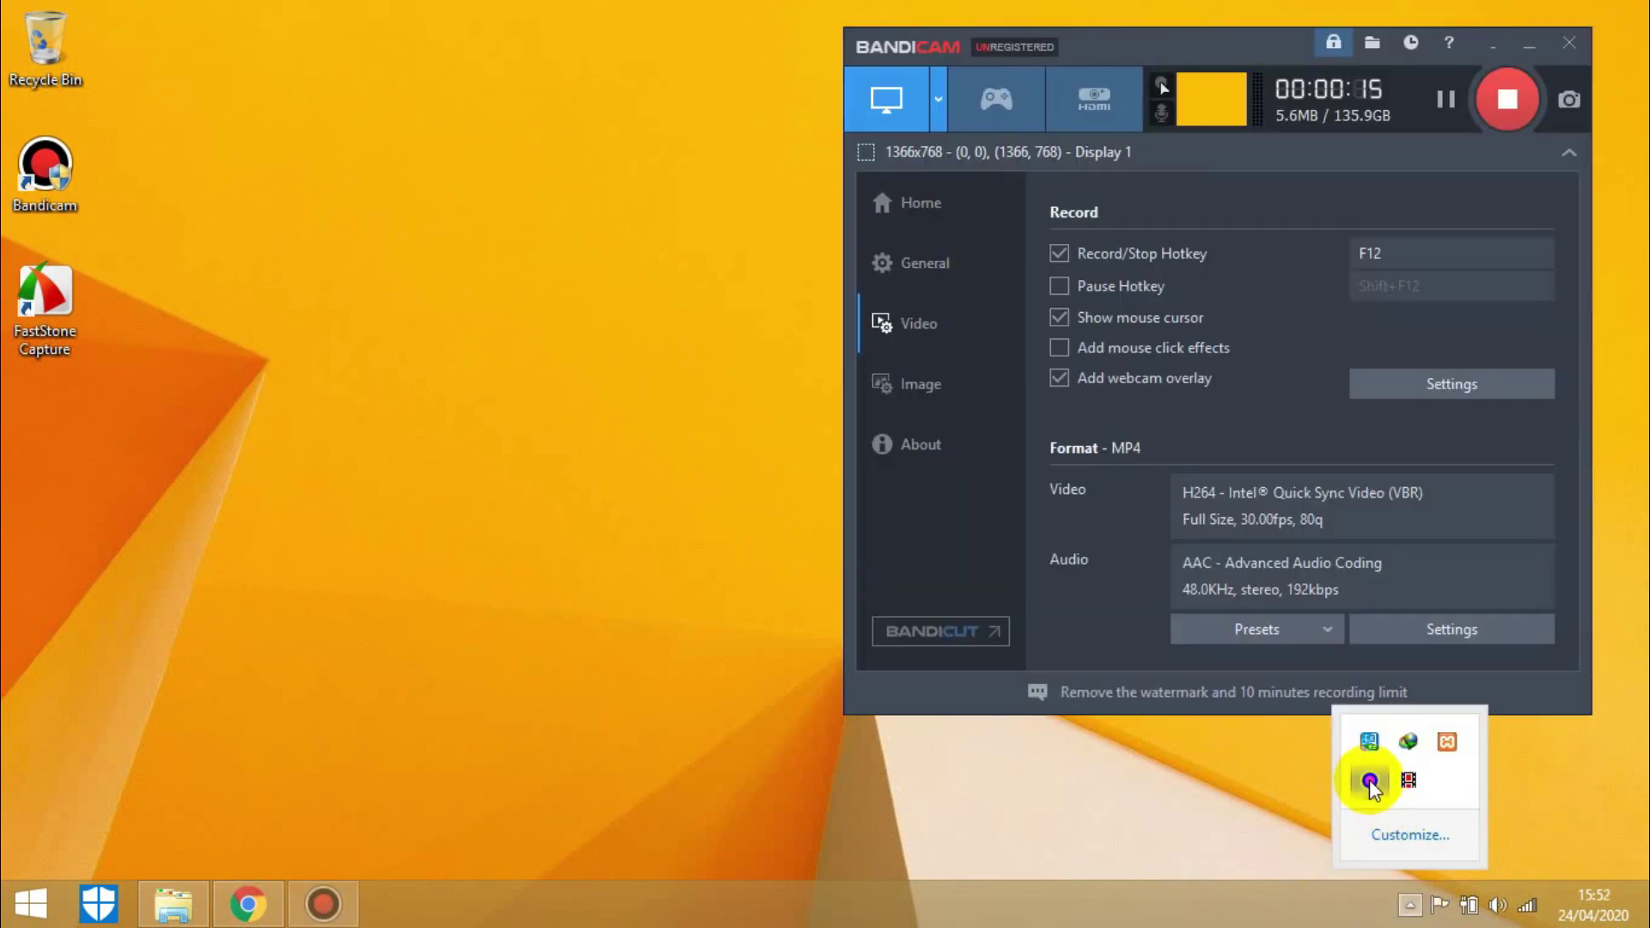
click(1518, 103)
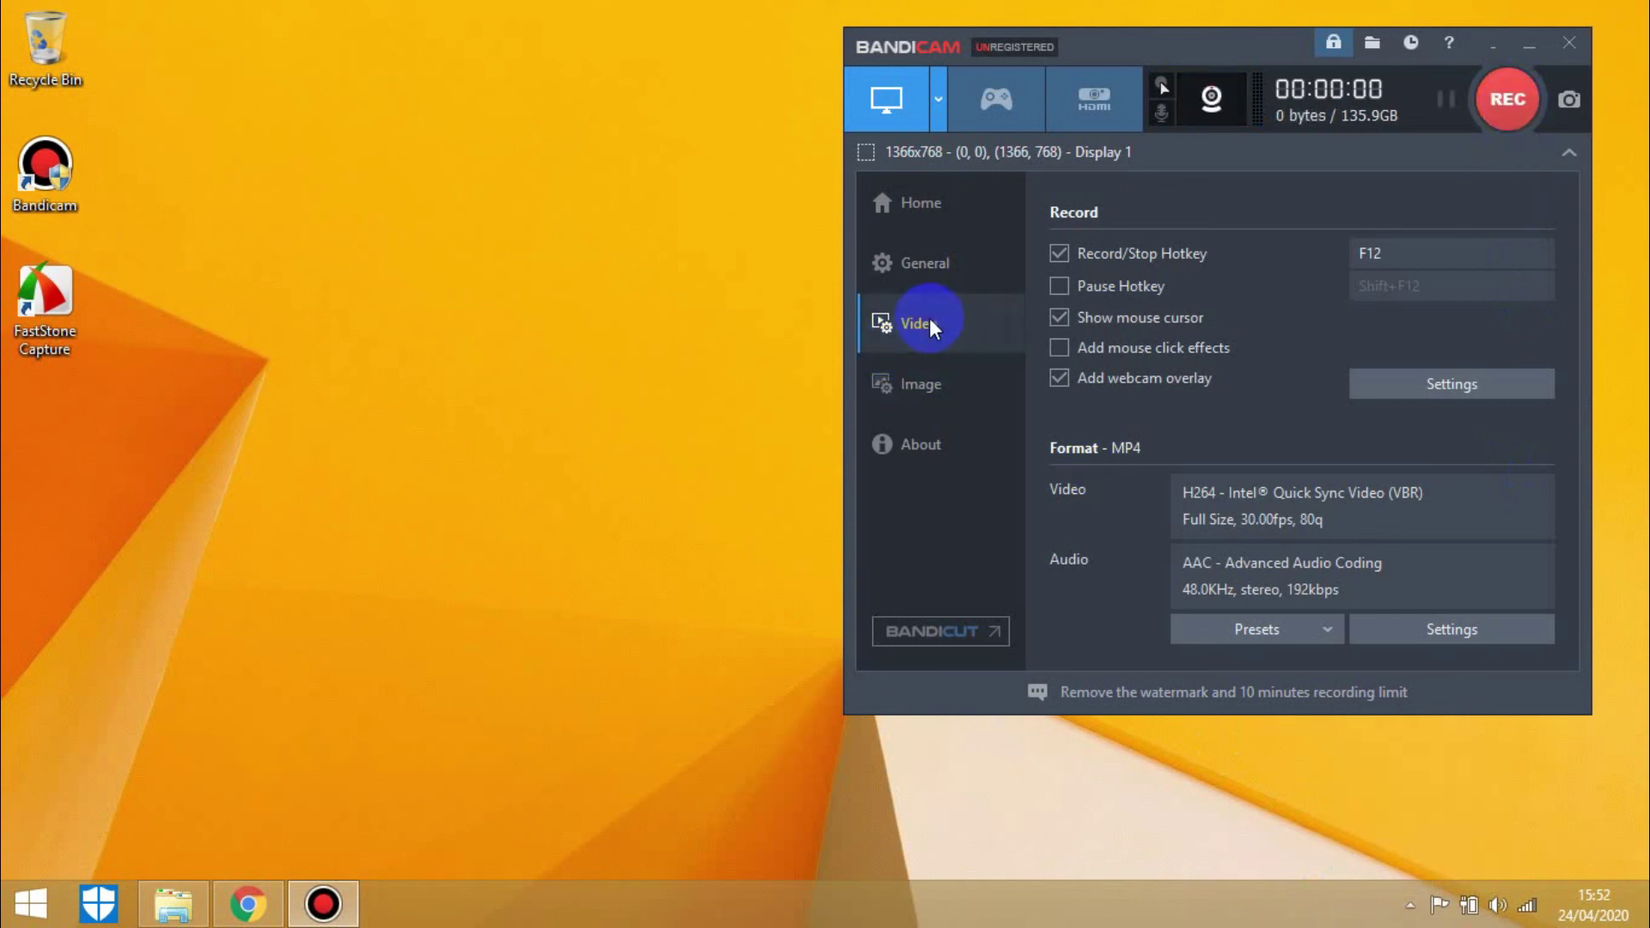
click(946, 262)
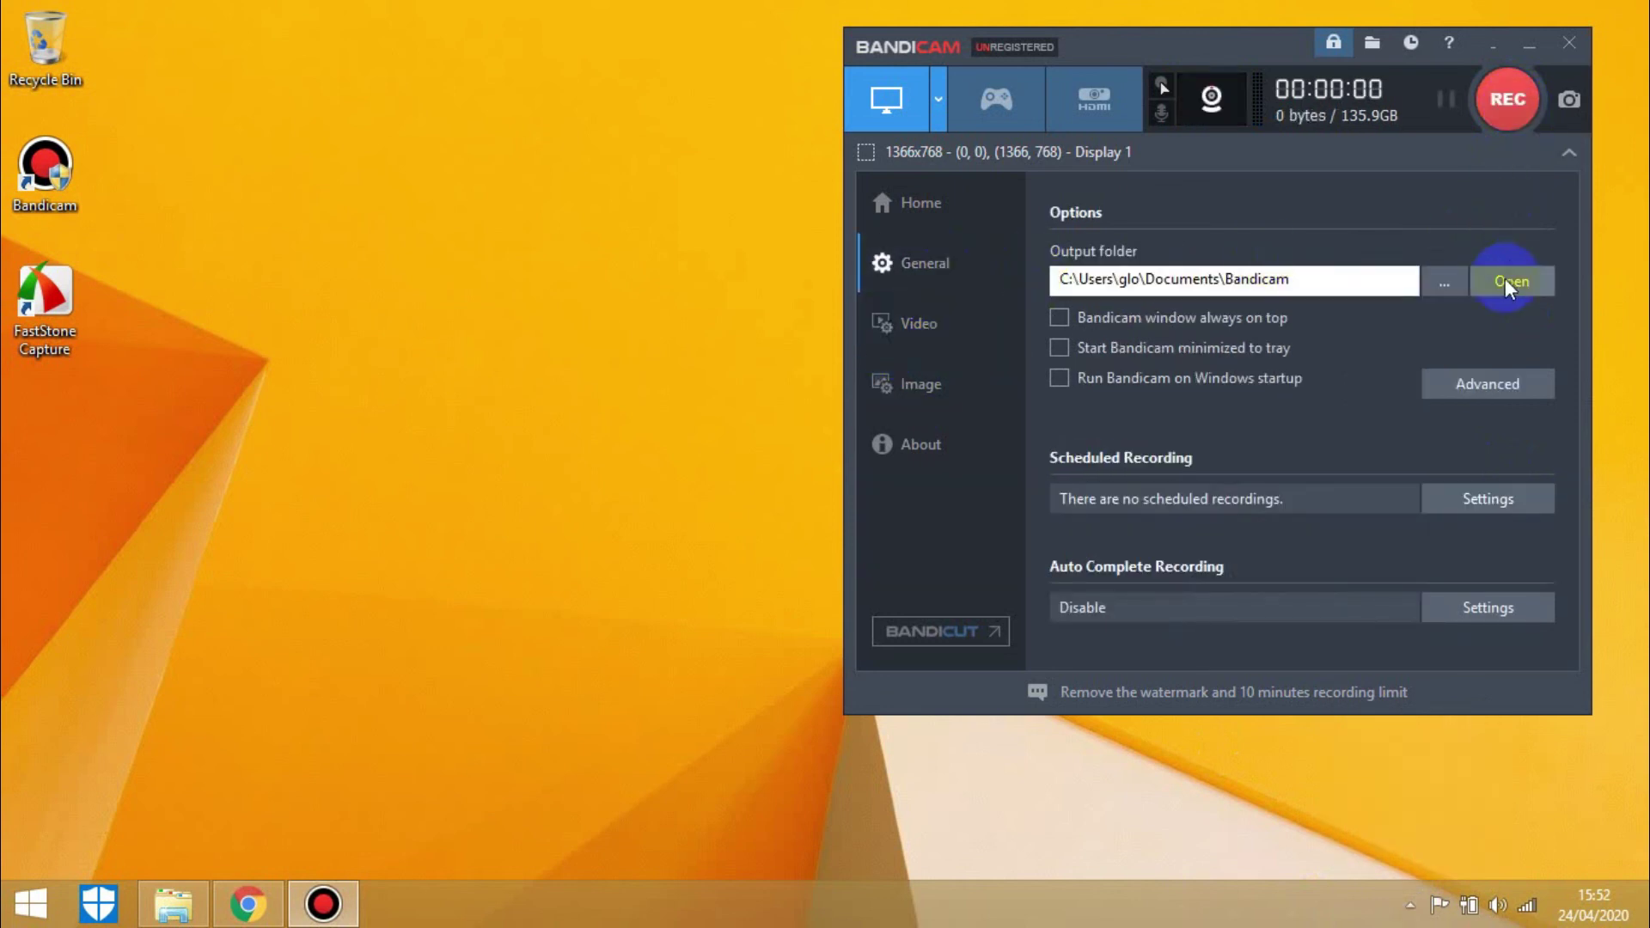
click(1504, 281)
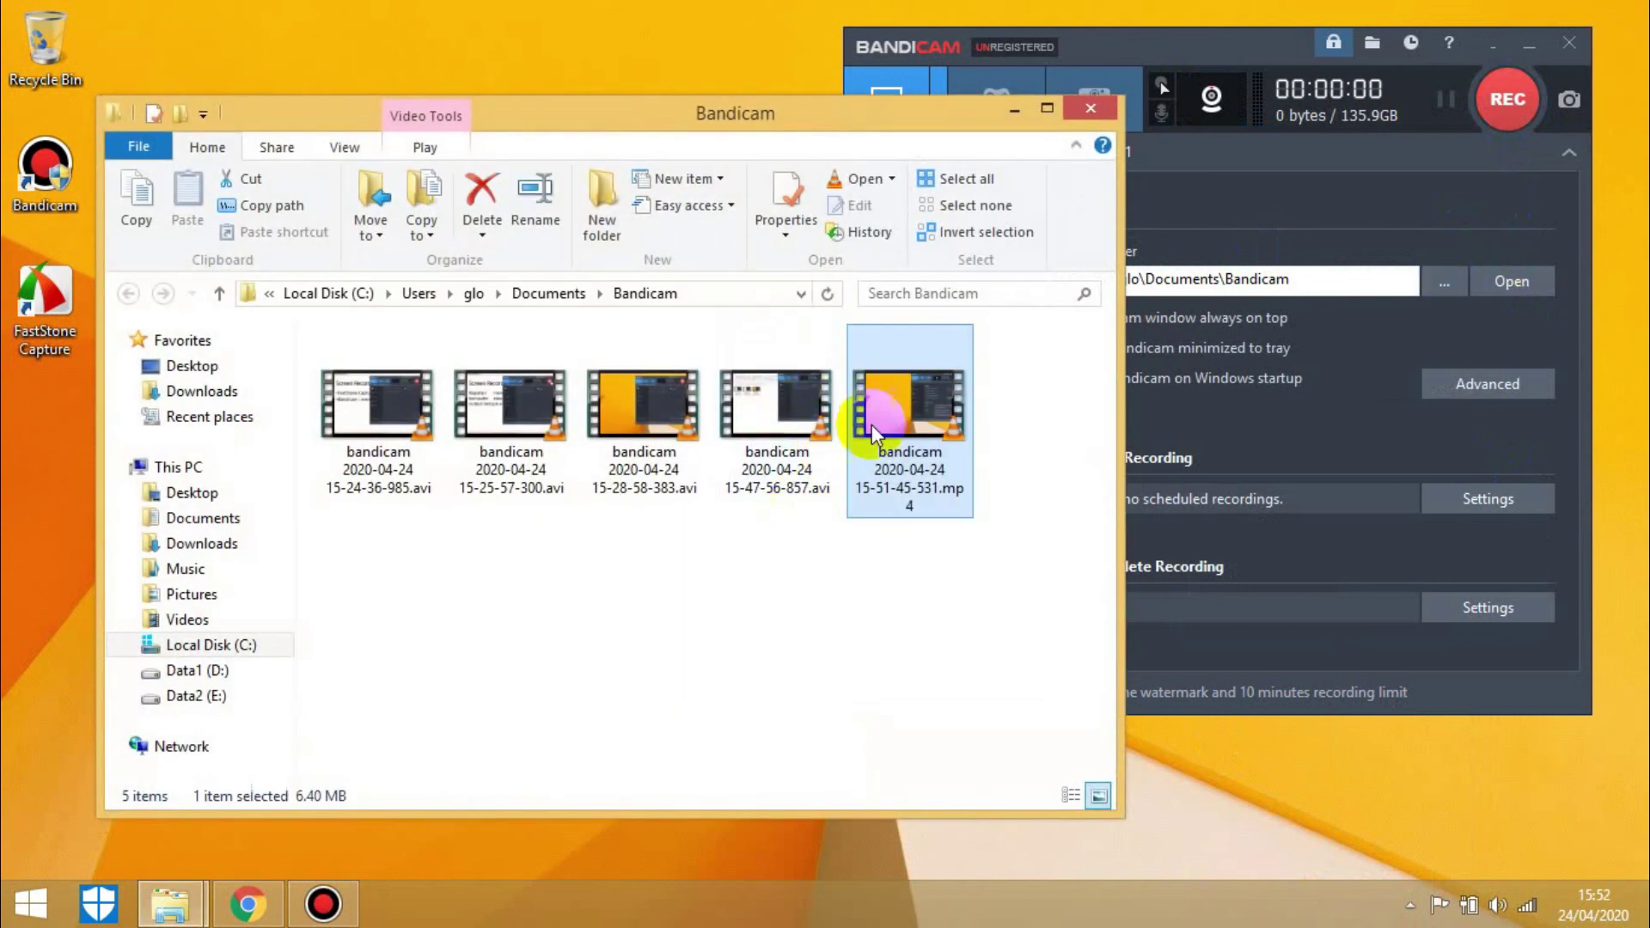
double_click(914, 405)
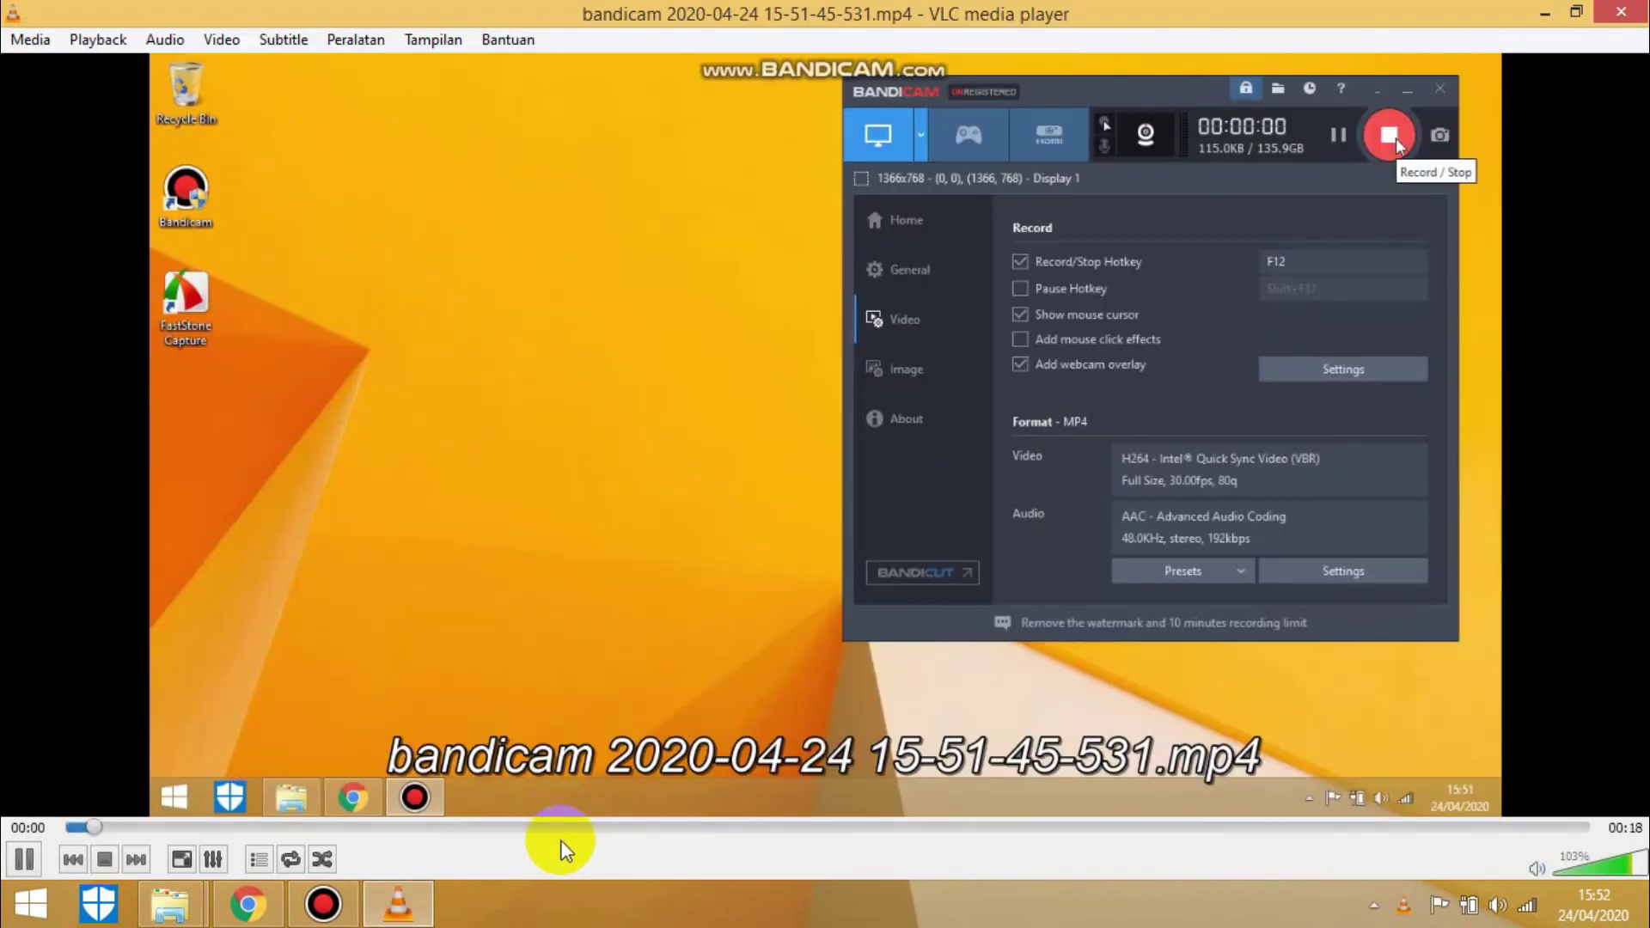
Skip ahead in the MP4 recording to check the webcam overlay, and close the player and the output folder
click(512, 830)
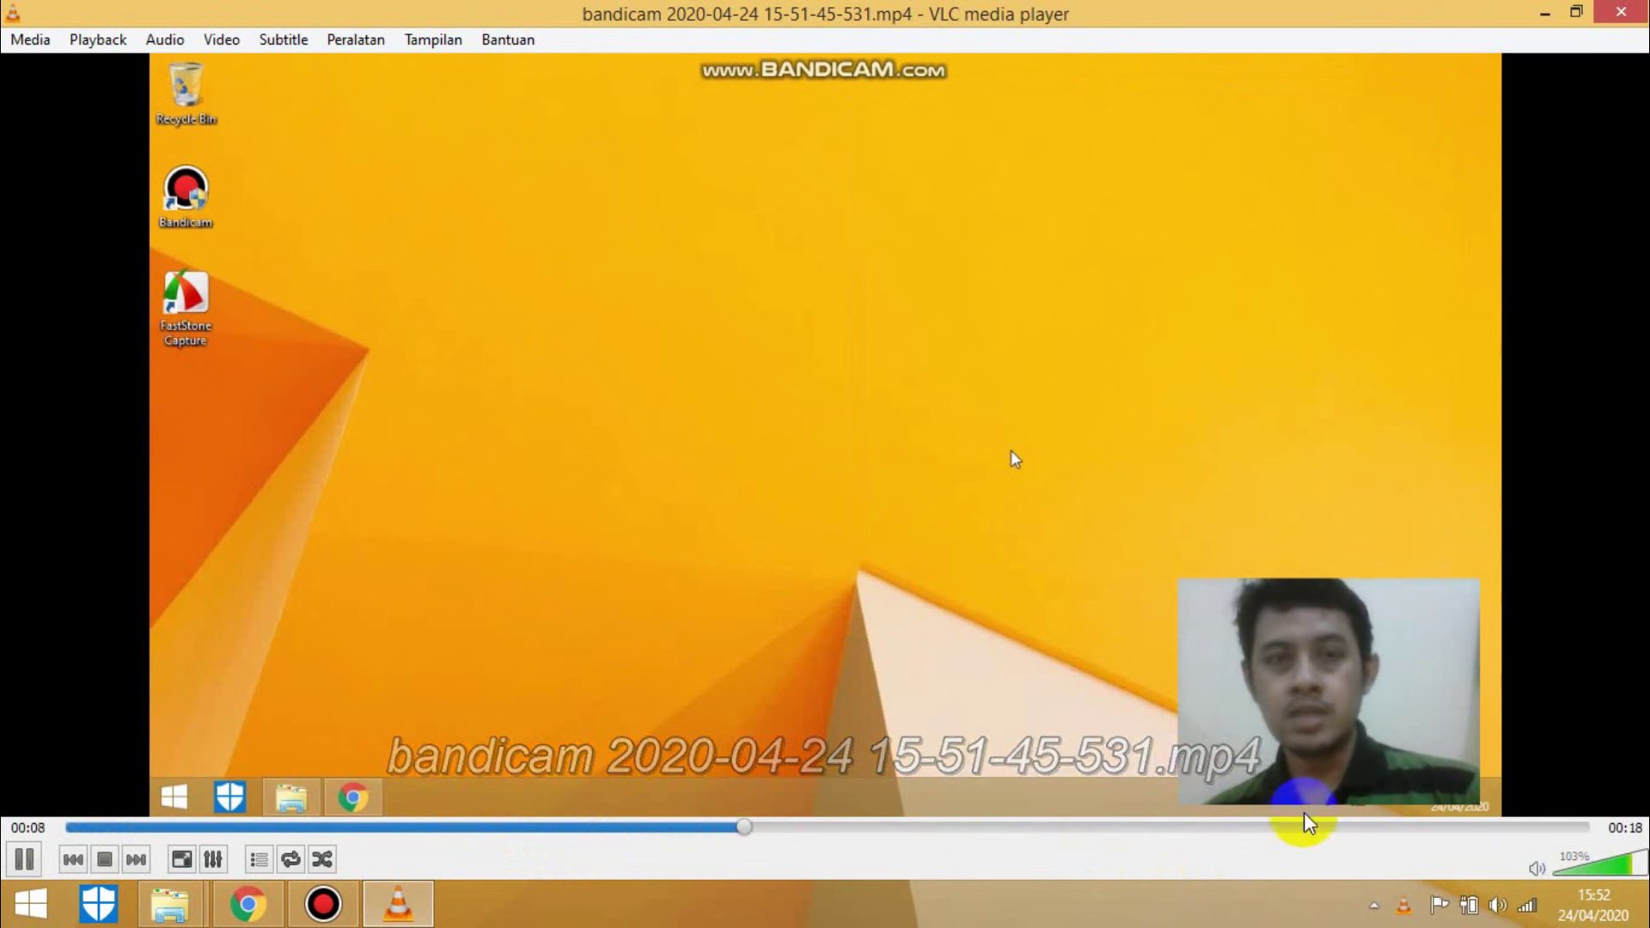
click(22, 859)
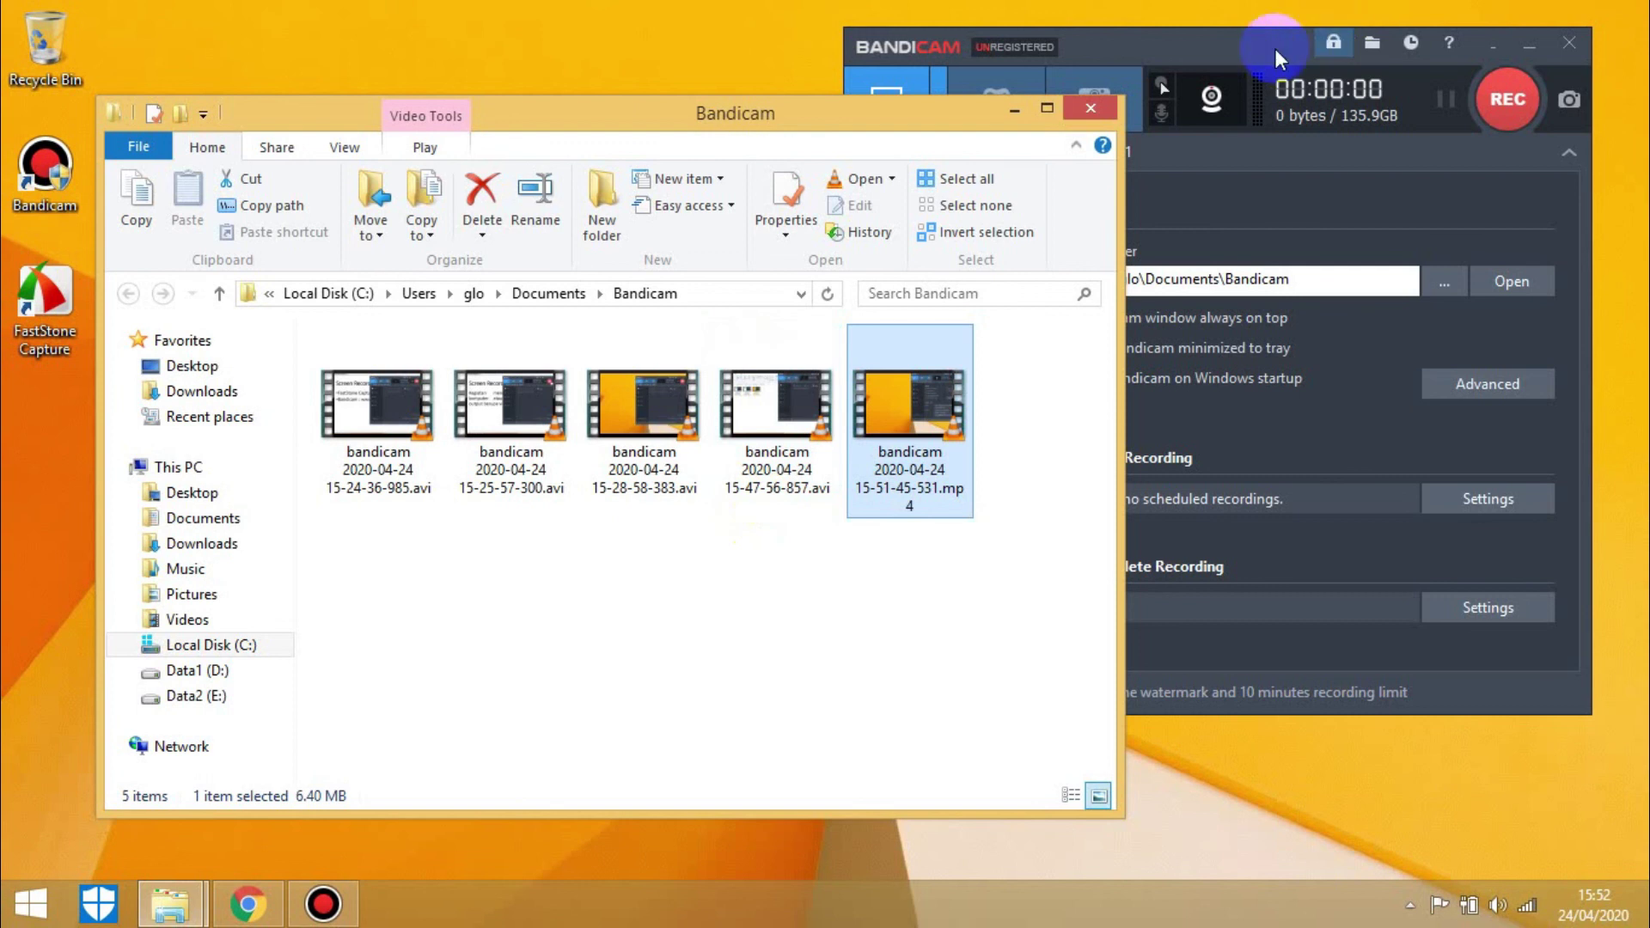
click(1090, 116)
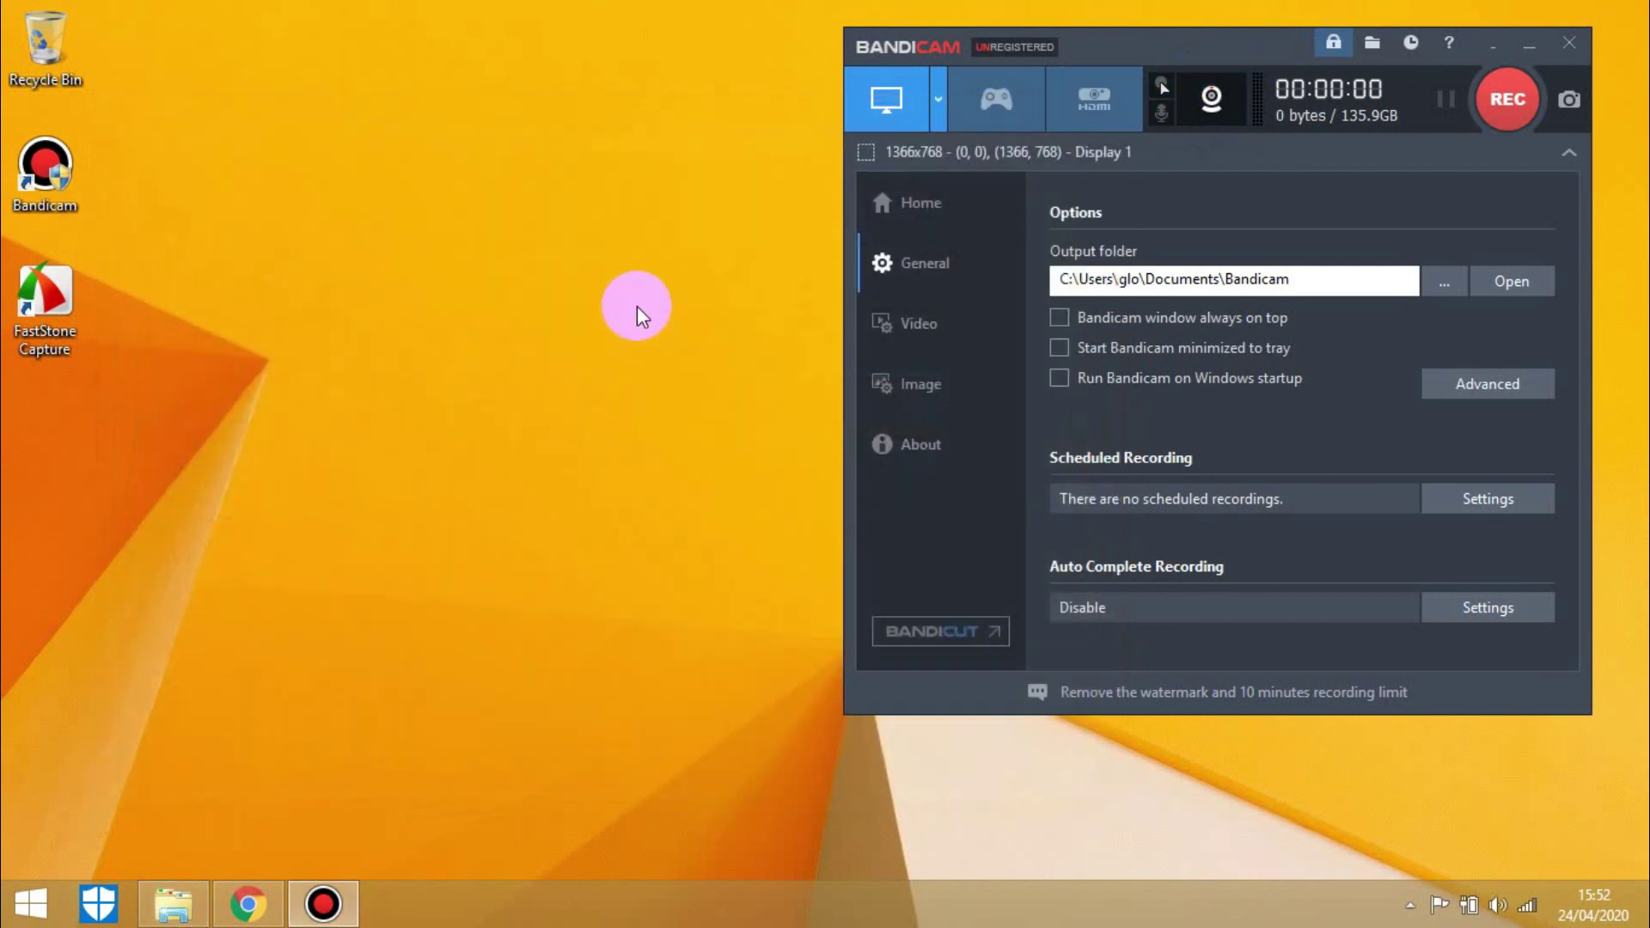